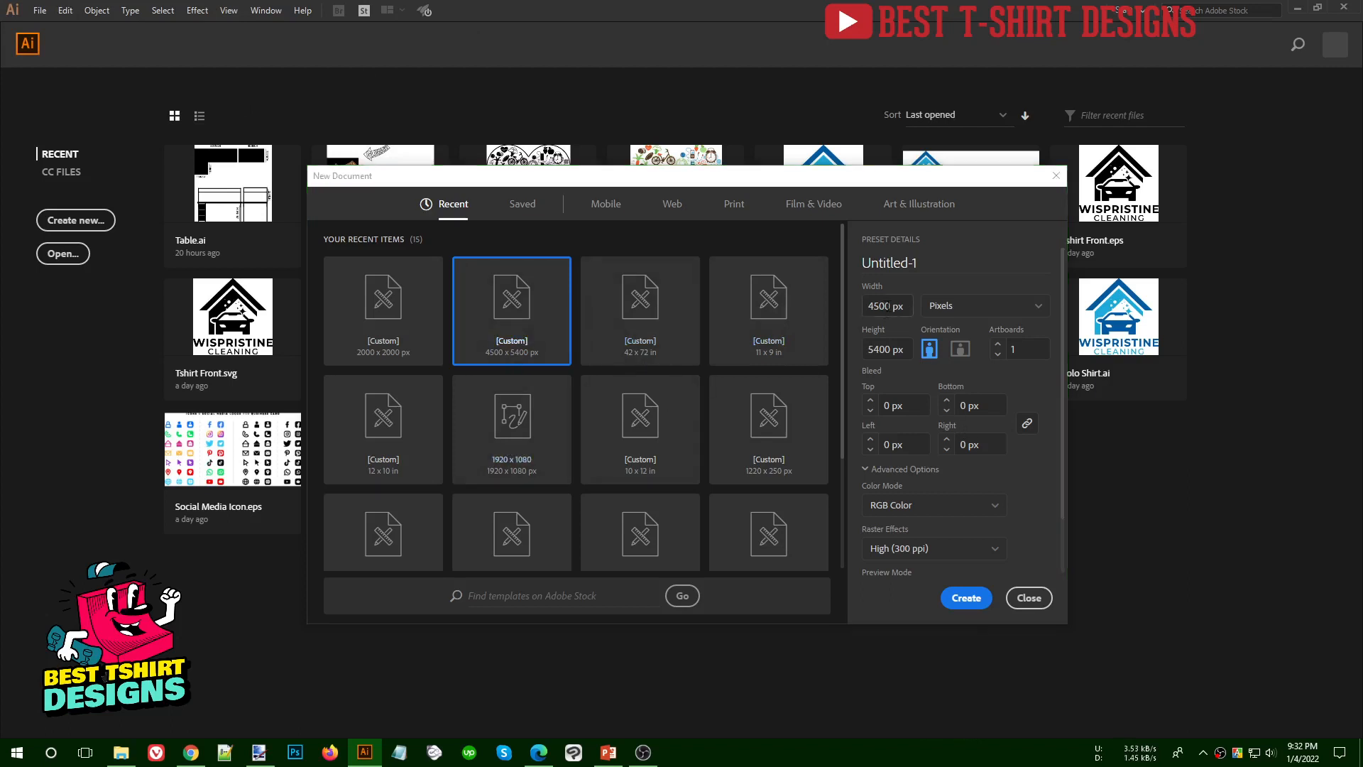
# - Create a new document of 4500 x 5400 px with RGB color mode and 300 ppi raster effects
pyautogui.click(886, 306)
pyautogui.moveTo(891, 350); pyautogui.dragTo(868, 350)
pyautogui.click(867, 468)
pyautogui.click(865, 468)
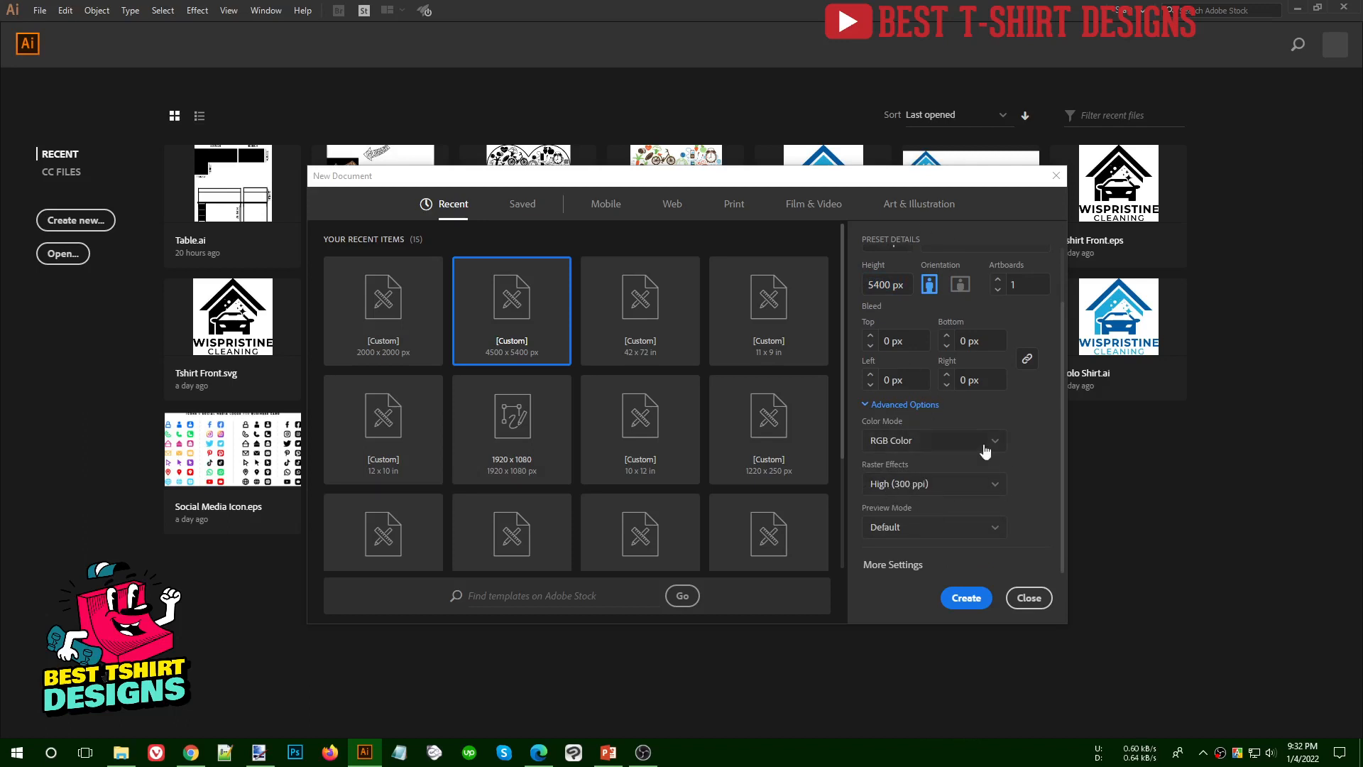
pyautogui.scroll(1, 985, 450)
pyautogui.click(962, 602)
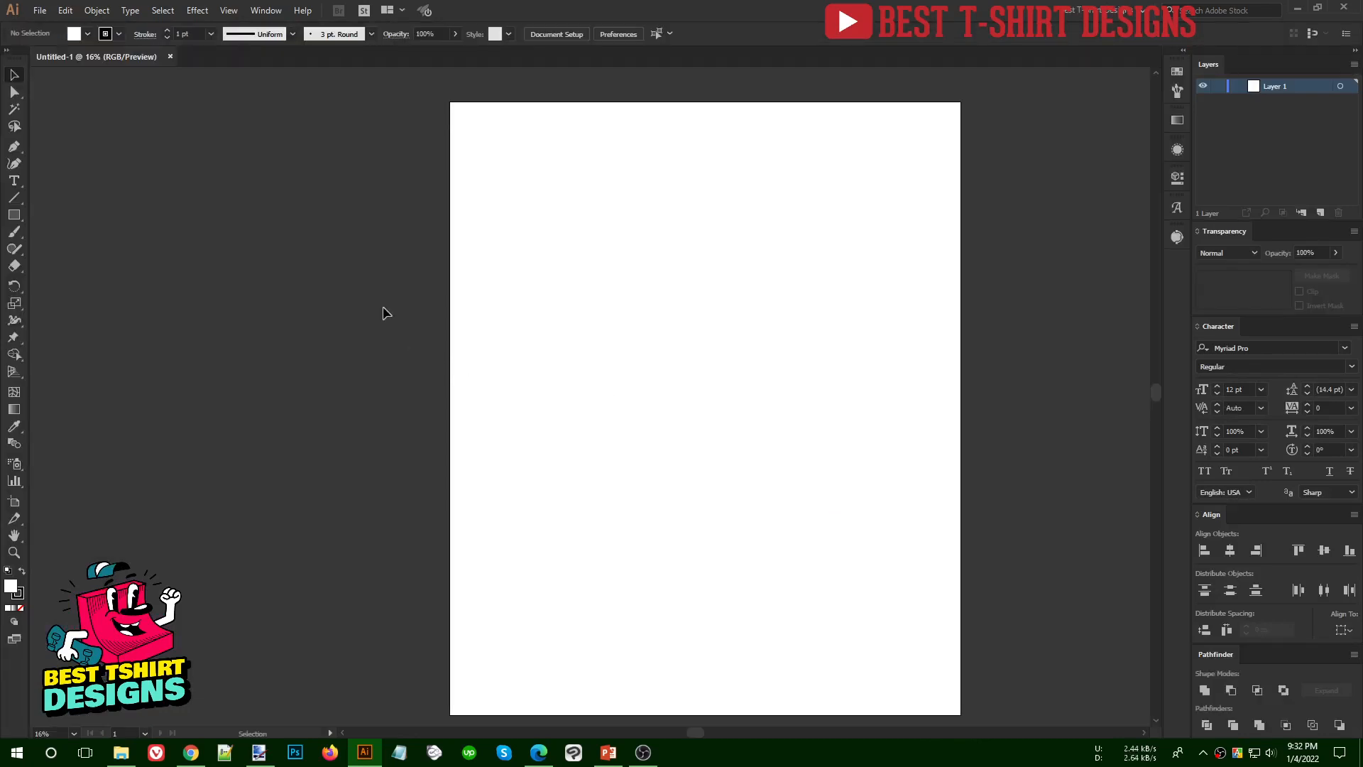
# - Draw a rectangle near the artboard's upper edge and try to move it up past the drawing area
pyautogui.moveTo(531, 357); pyautogui.dragTo(467, 343)
pyautogui.scroll(-2, 467, 343)
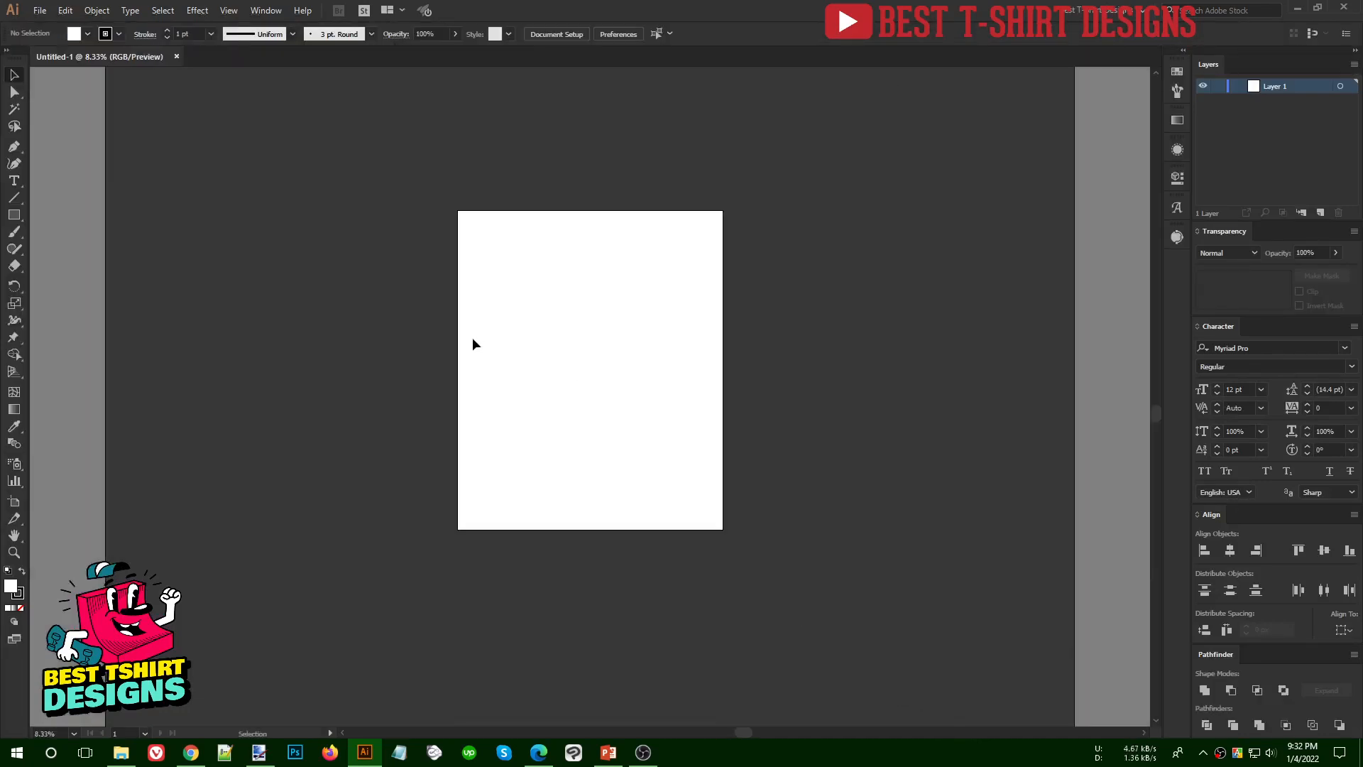
pyautogui.scroll(1, 502, 320)
pyautogui.scroll(-3, 502, 316)
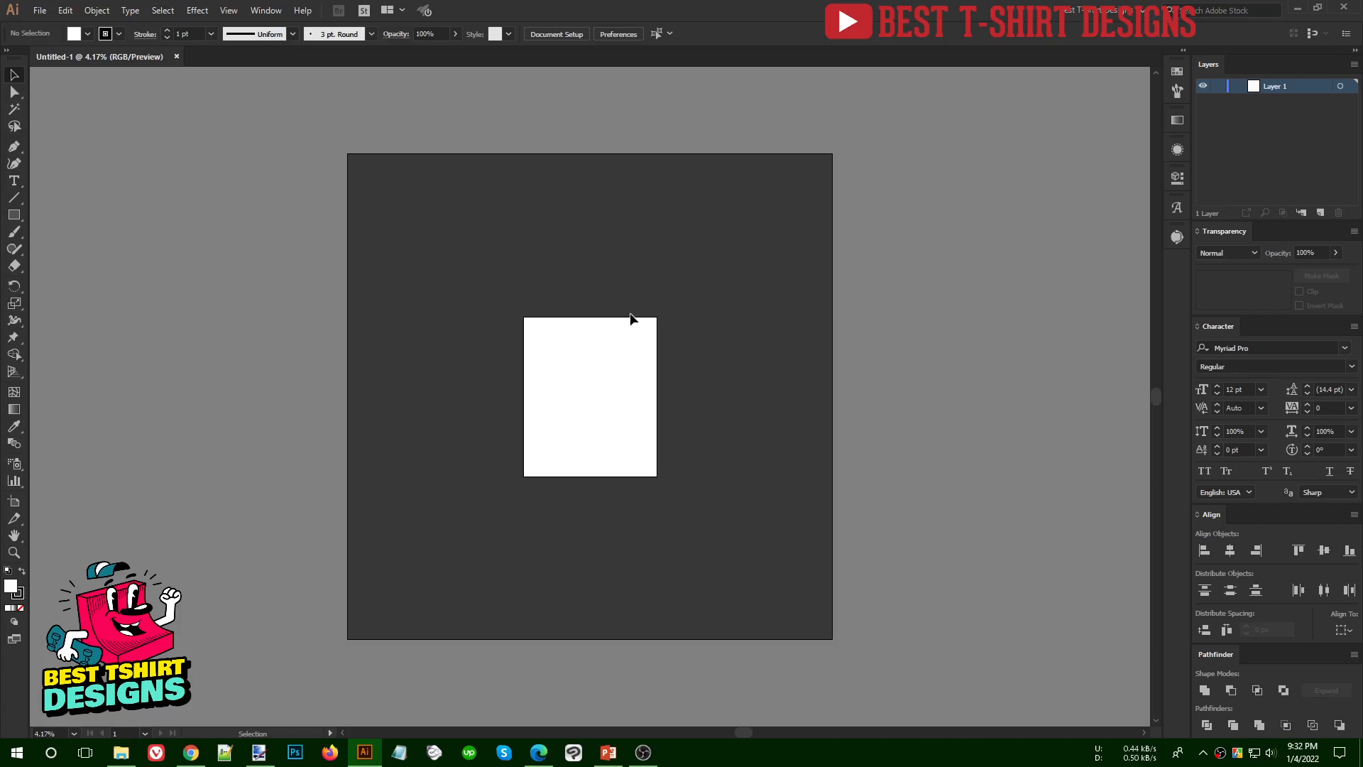
pyautogui.click(13, 215)
pyautogui.moveTo(465, 170); pyautogui.dragTo(617, 279)
pyautogui.press('v')
pyautogui.moveTo(568, 213); pyautogui.dragTo(556, 123)
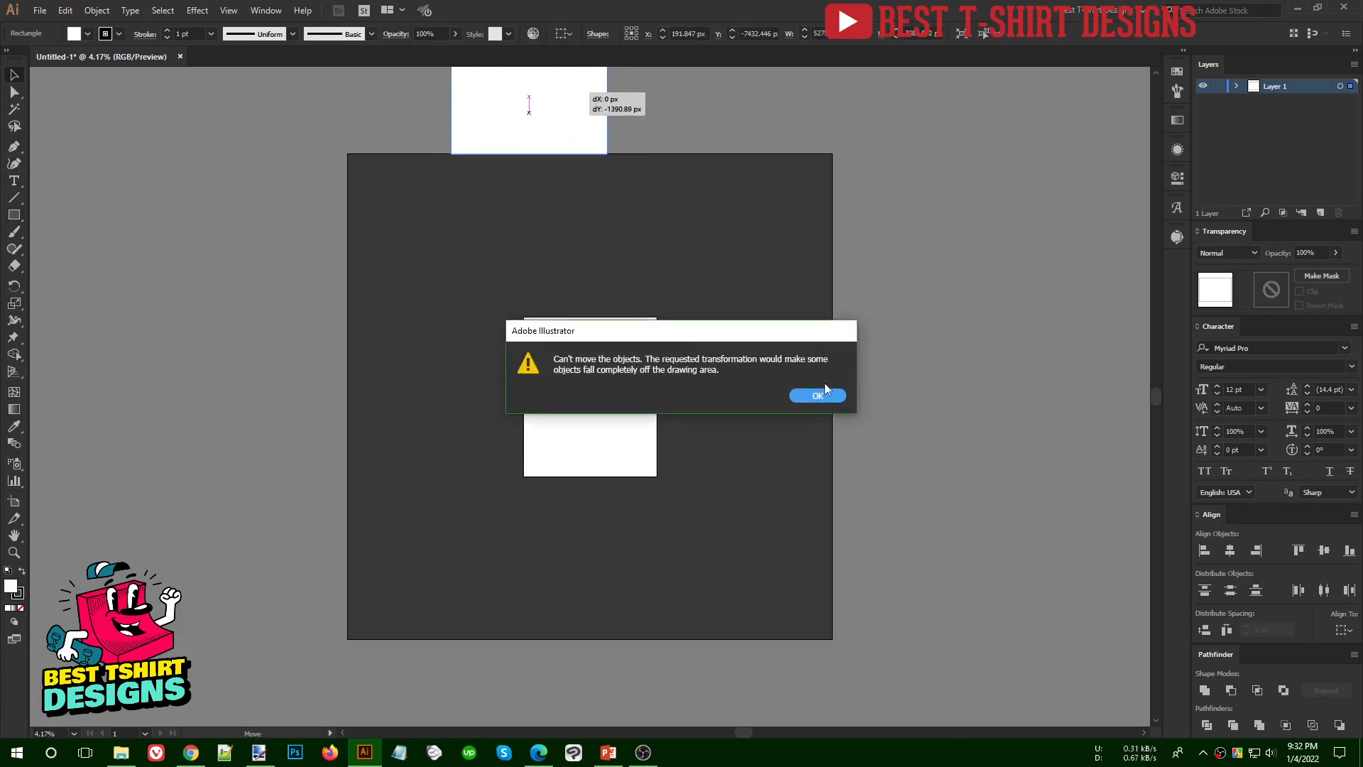
pyautogui.click(818, 395)
# - Place the rectangle over the upper half of the artboard and scale it to about 3290 x 2423 px
pyautogui.moveTo(579, 216); pyautogui.dragTo(488, 237)
pyautogui.moveTo(524, 289); pyautogui.dragTo(465, 247)
pyautogui.moveTo(401, 199); pyautogui.dragTo(599, 360)
pyautogui.click(762, 355)
pyautogui.scroll(1, 607, 441)
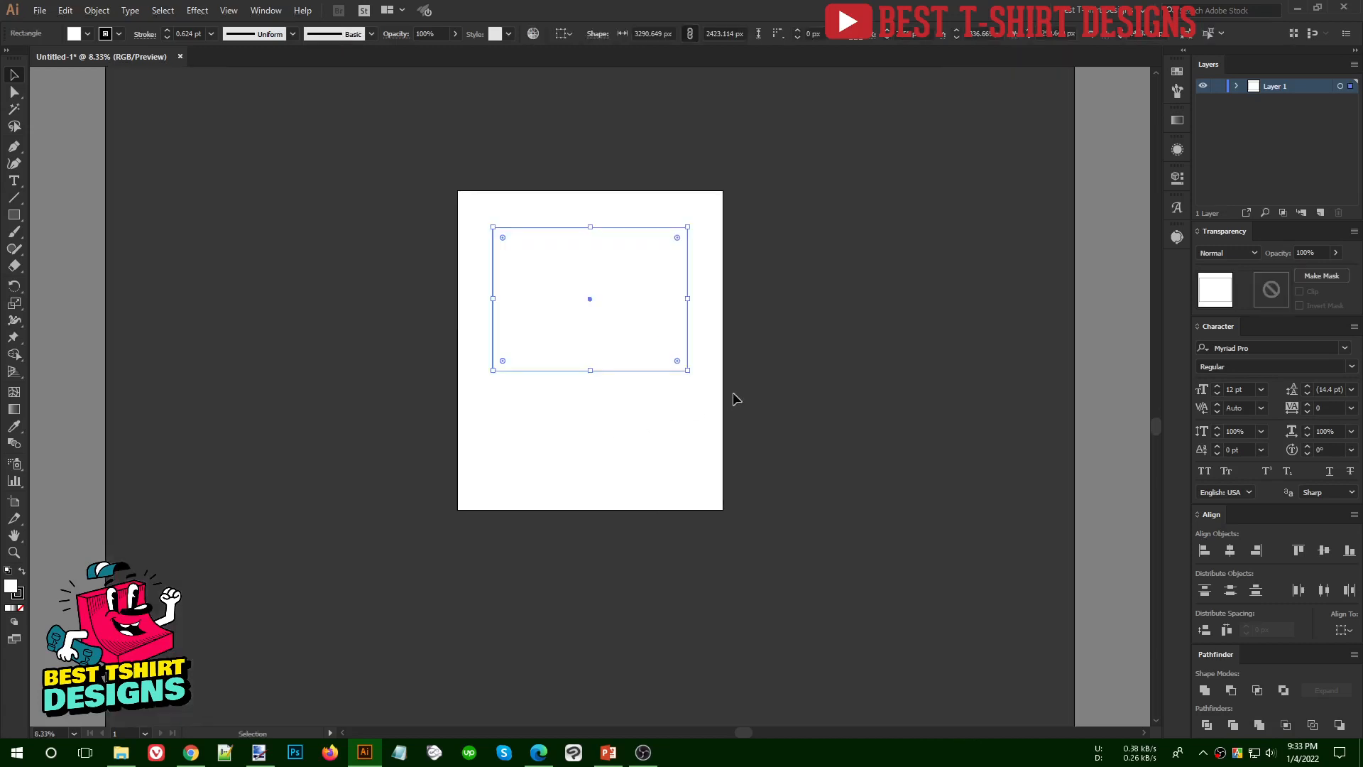
pyautogui.scroll(1, 658, 420)
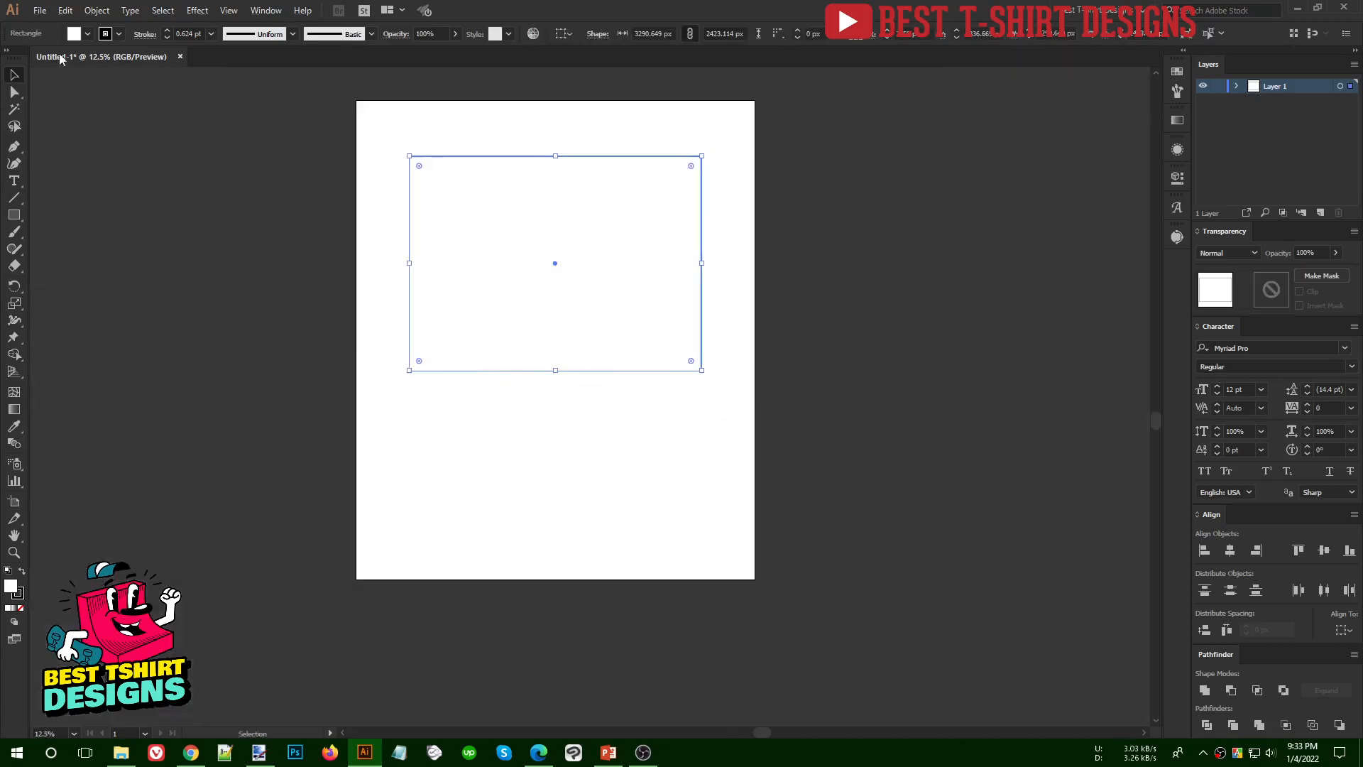
# - Give the rectangle a black fill without a stroke and move it up near the artboard's upper edge
pyautogui.hotkey('shift', 'x')
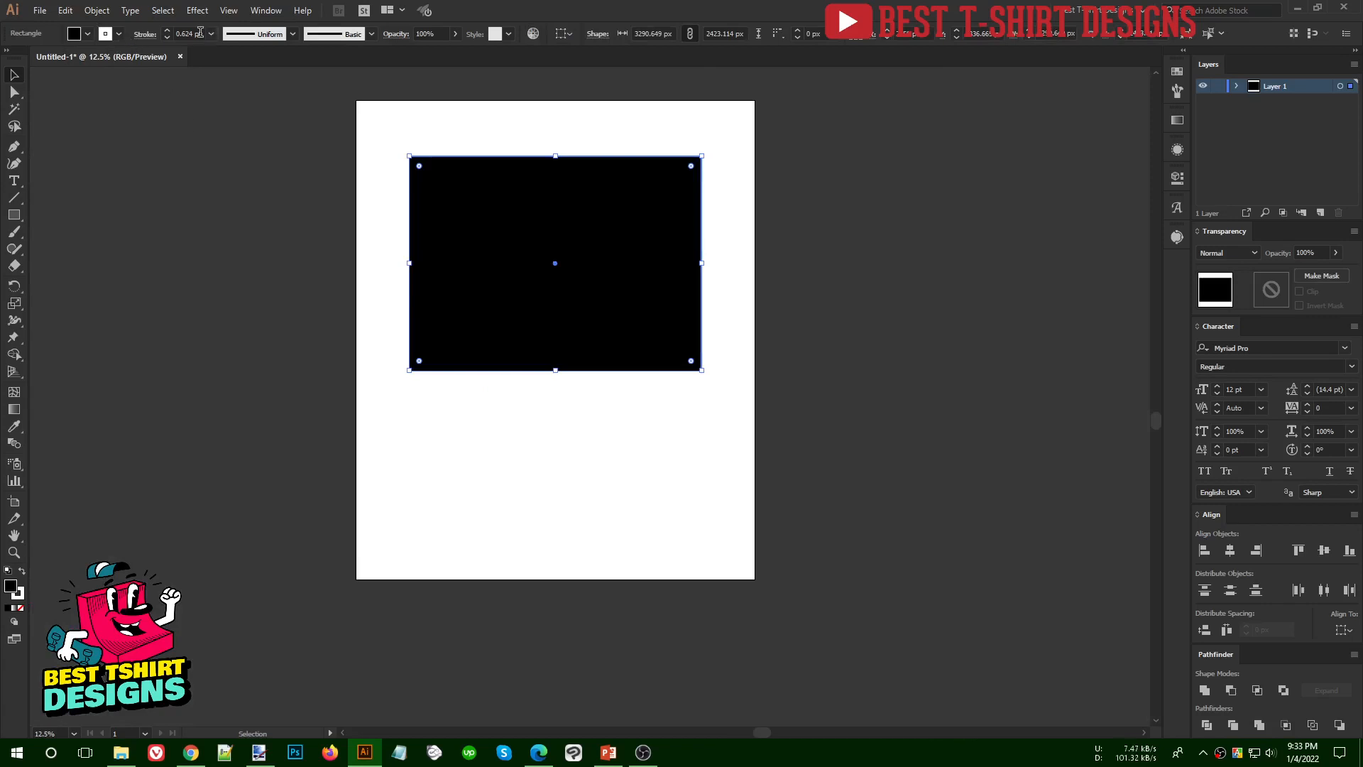
pyautogui.scroll(-1, 201, 32)
pyautogui.click(568, 434)
pyautogui.scroll(1, 743, 456)
pyautogui.moveTo(643, 338); pyautogui.dragTo(651, 294)
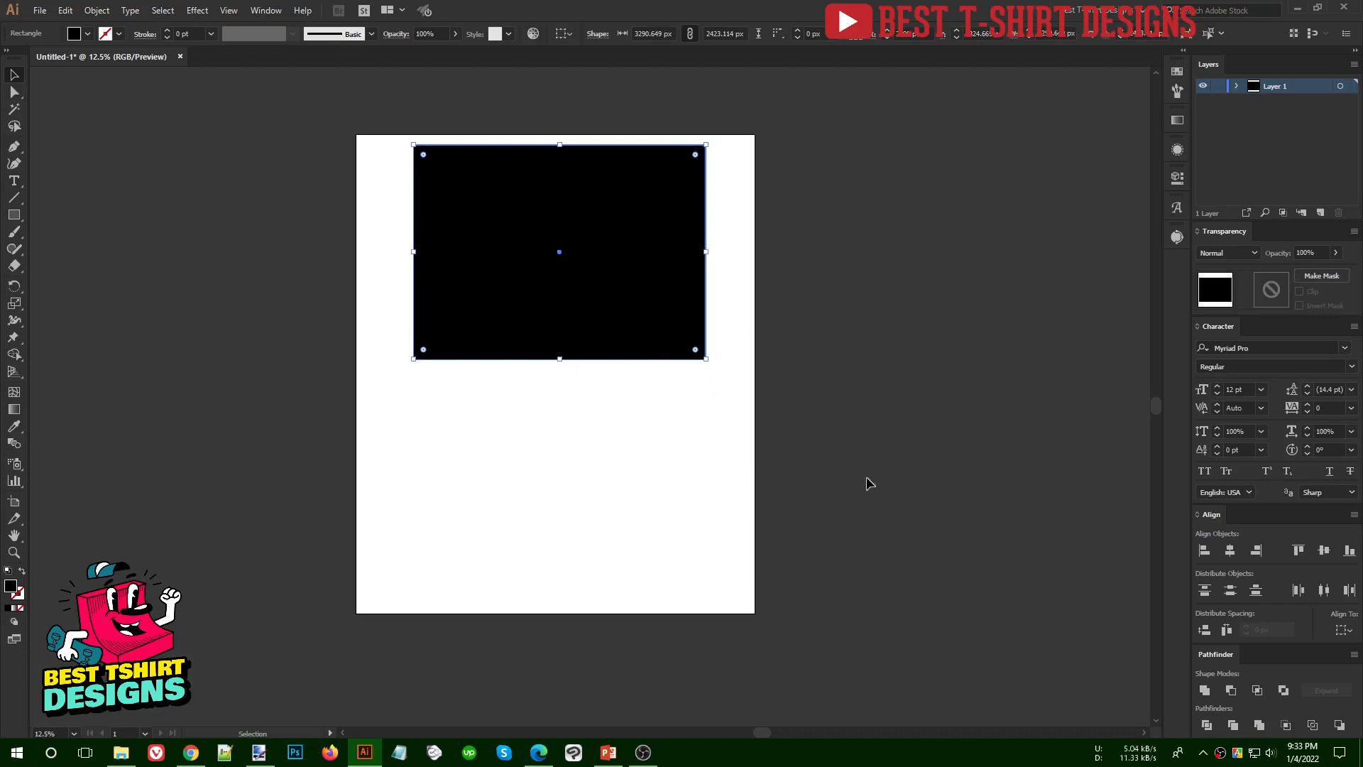
# - Delete the black rectangle from the artboard
pyautogui.moveTo(866, 479); pyautogui.dragTo(327, 118)
pyautogui.click(593, 436)
pyautogui.scroll(-2, 593, 437)
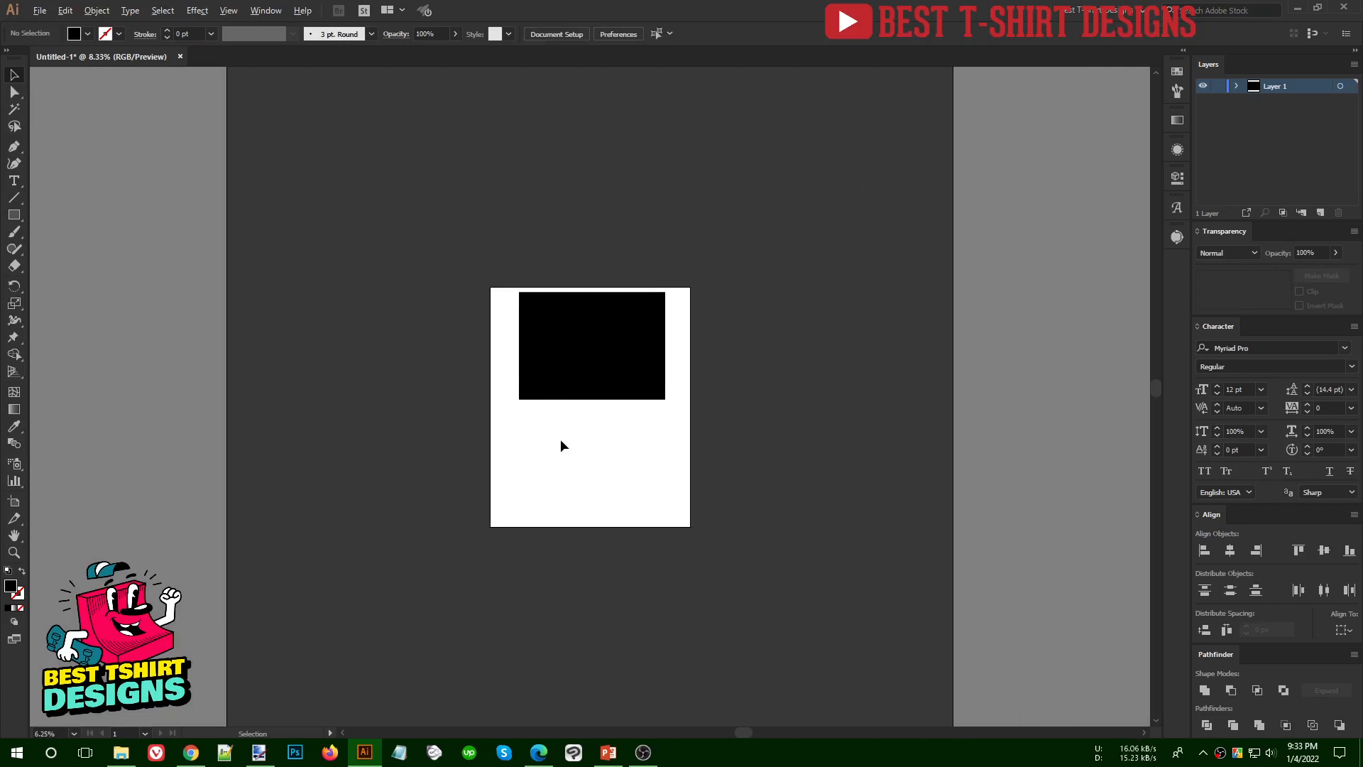
pyautogui.scroll(2, 561, 444)
pyautogui.scroll(1, 850, 405)
pyautogui.click(595, 244)
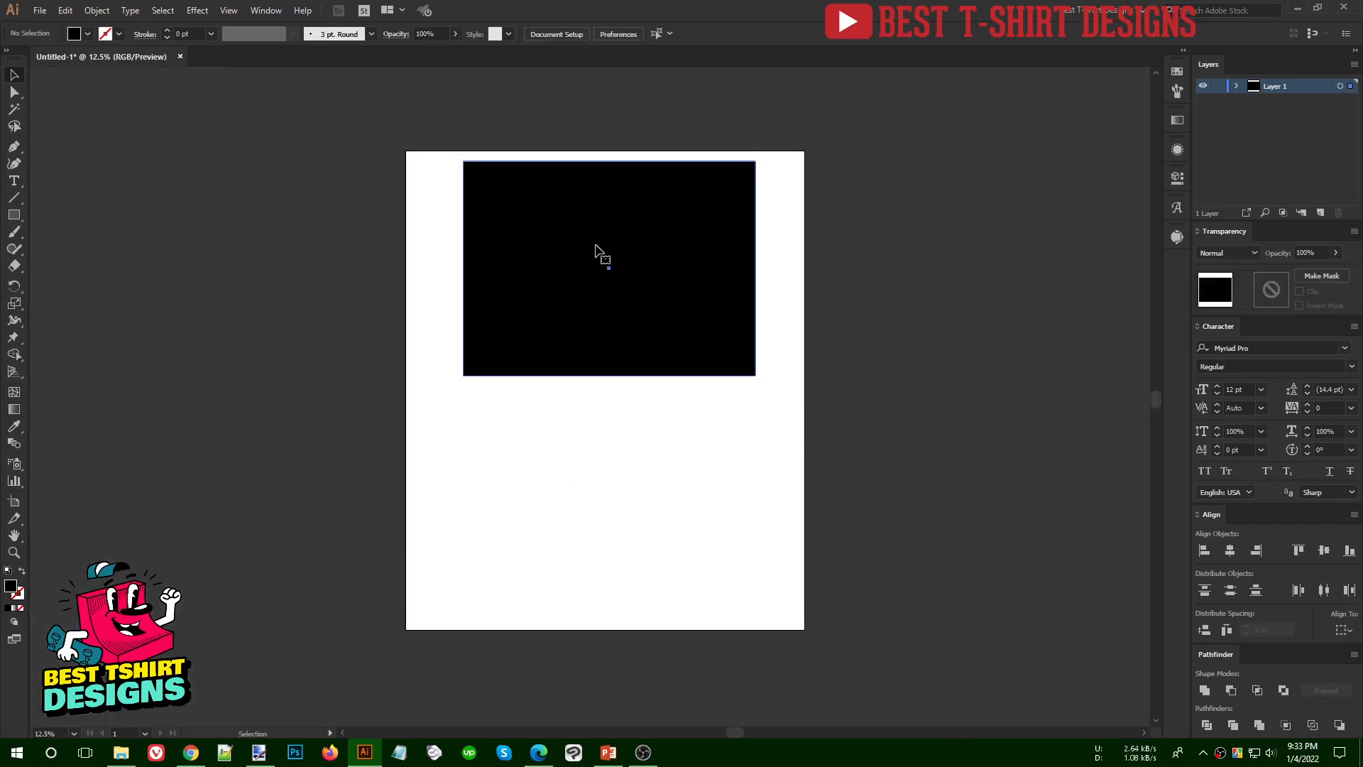
pyautogui.moveTo(328, 149); pyautogui.dragTo(897, 471)
pyautogui.press('Delete')
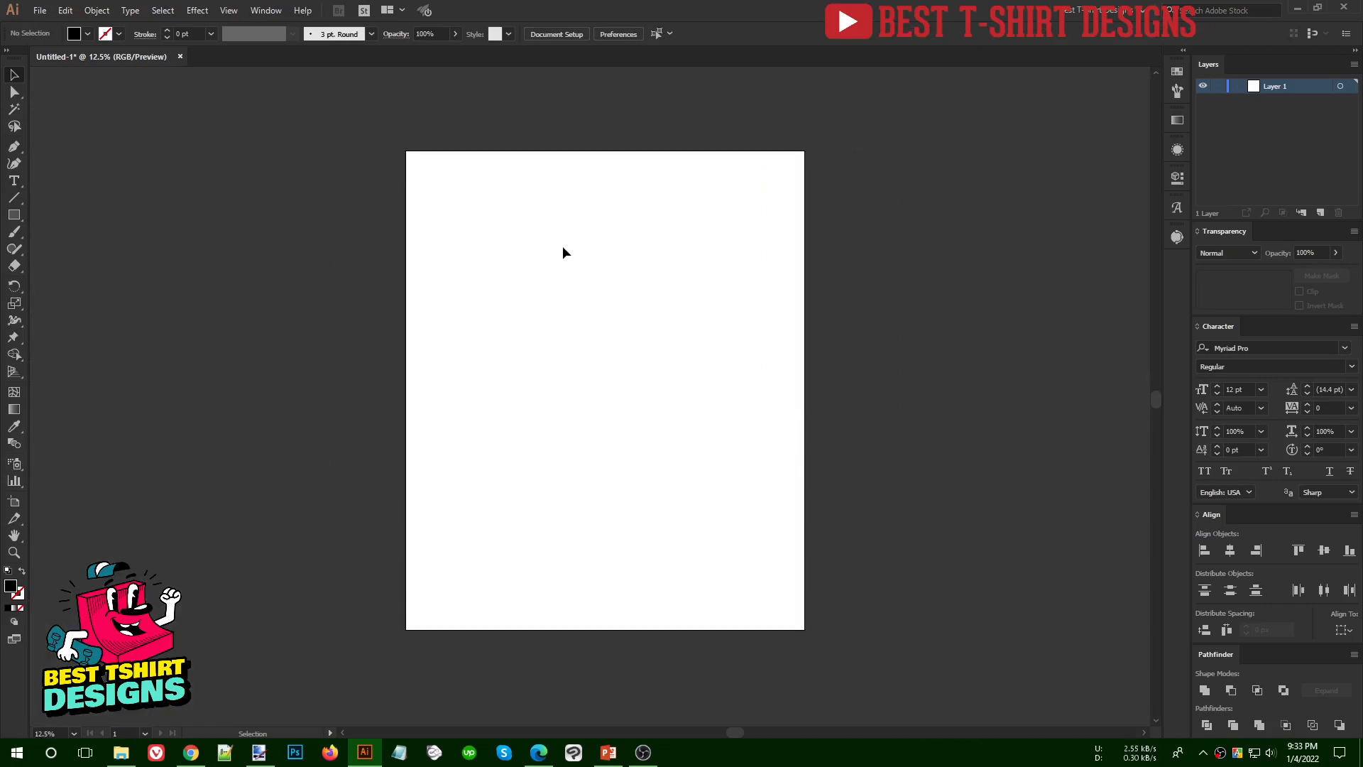
# - Add the text "Fonts" enlarged to about 565.7 pt in the artboard's upper part, with the text "Vectors" below it
pyautogui.scroll(1, 514, 249)
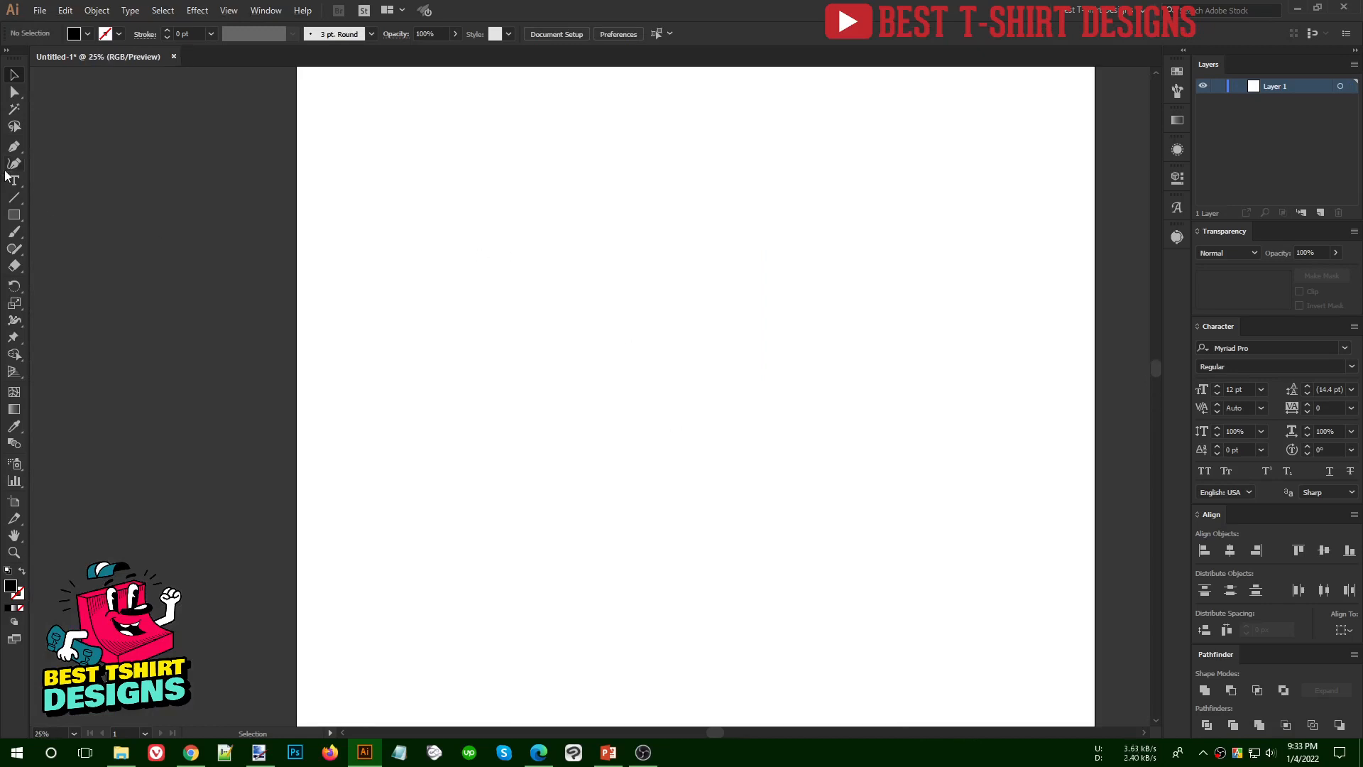
pyautogui.click(10, 185)
pyautogui.click(533, 273)
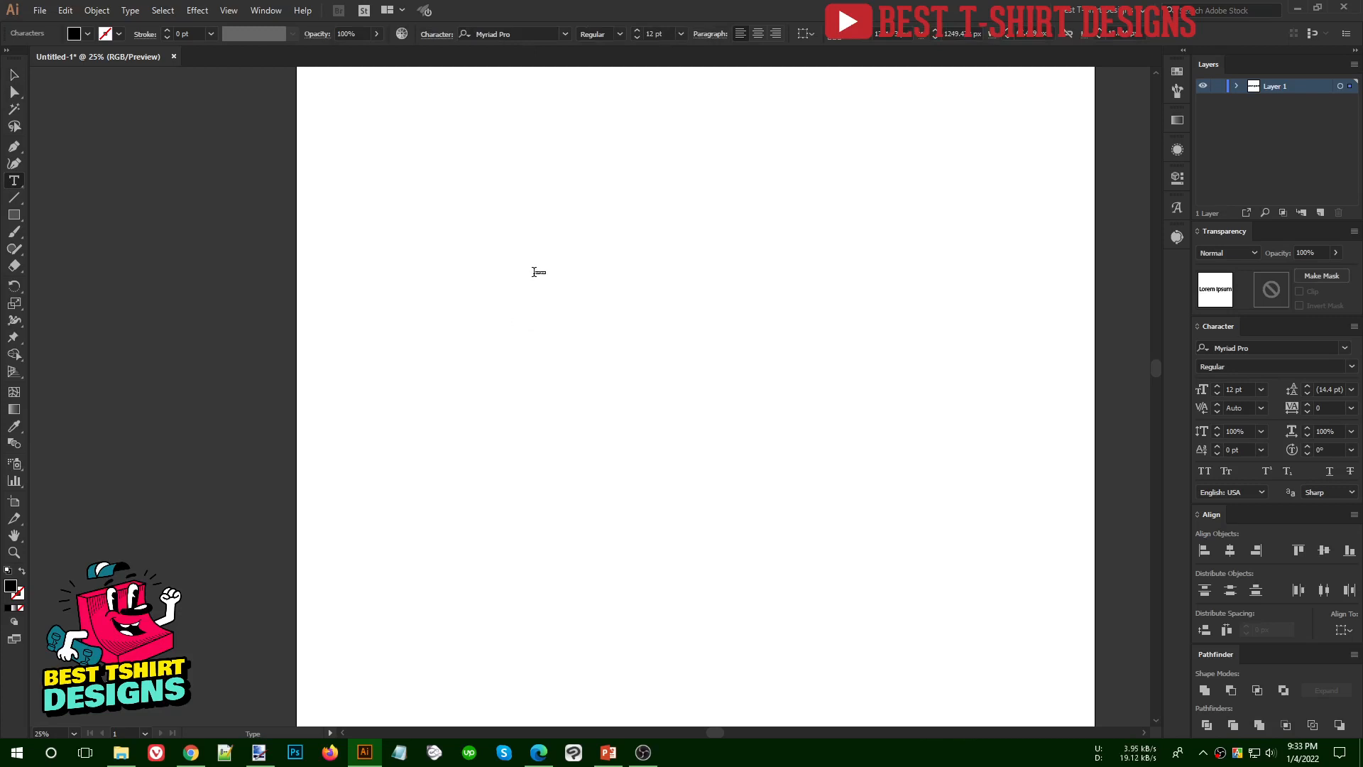
pyautogui.write('Fonts')
pyautogui.click(9, 75)
pyautogui.moveTo(550, 275); pyautogui.dragTo(908, 455)
pyautogui.moveTo(778, 382); pyautogui.dragTo(626, 264)
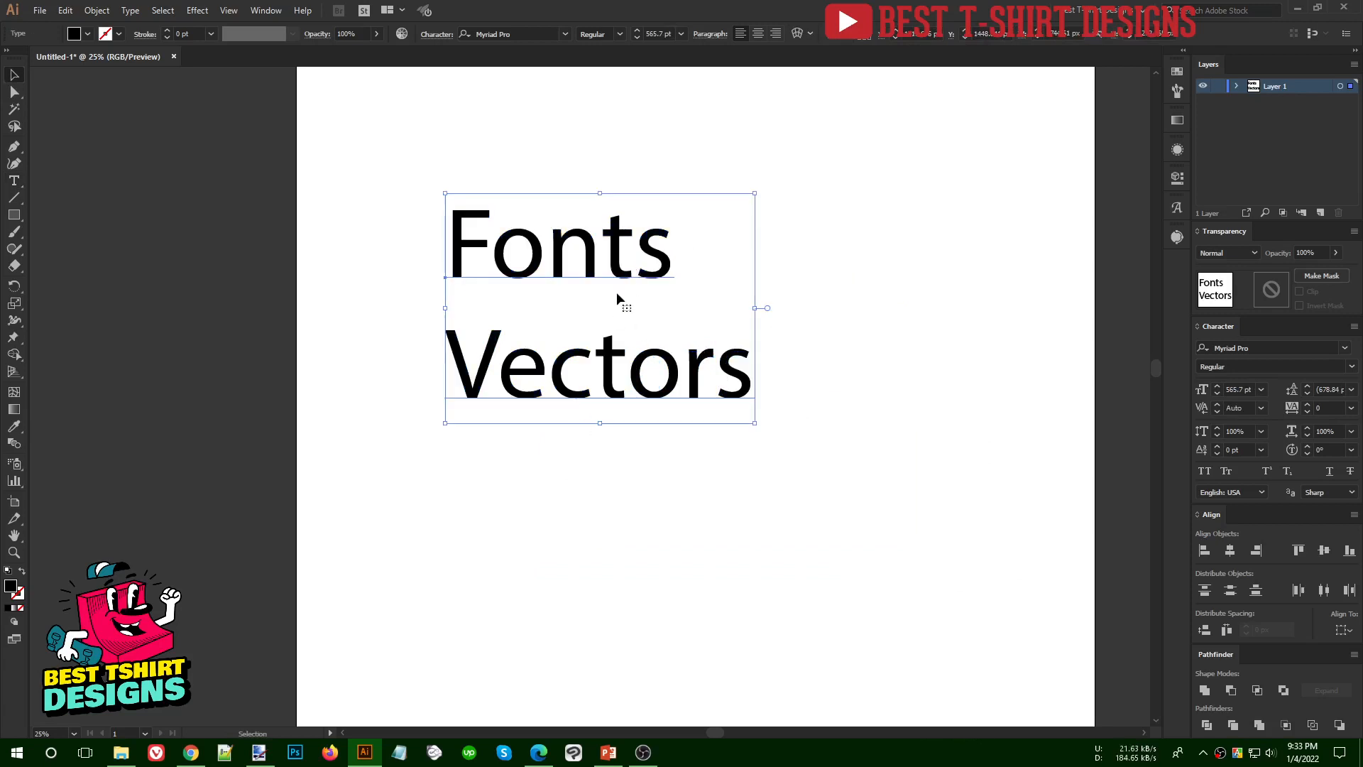
pyautogui.click(38, 10)
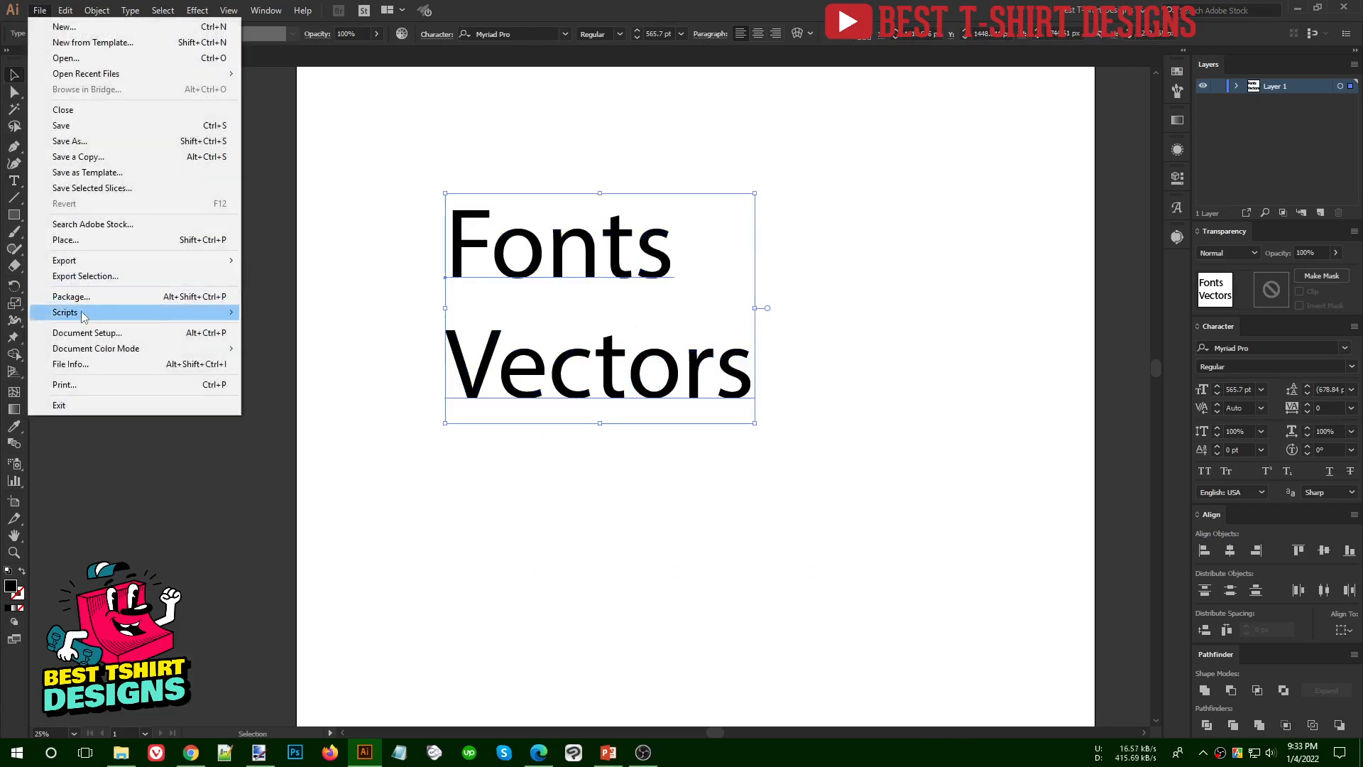
pyautogui.moveTo(86, 312)
pyautogui.click(254, 313)
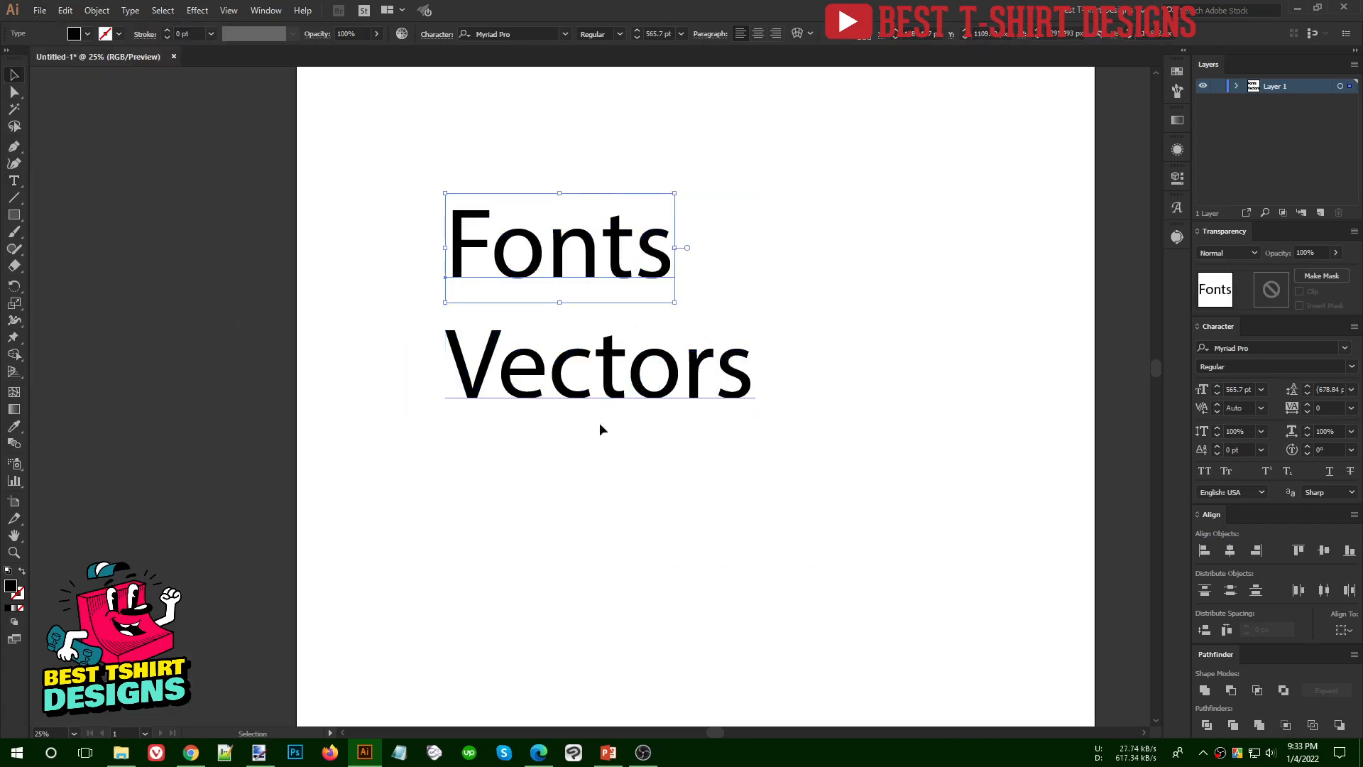
pyautogui.click(780, 527)
pyautogui.scroll(3, 810, 522)
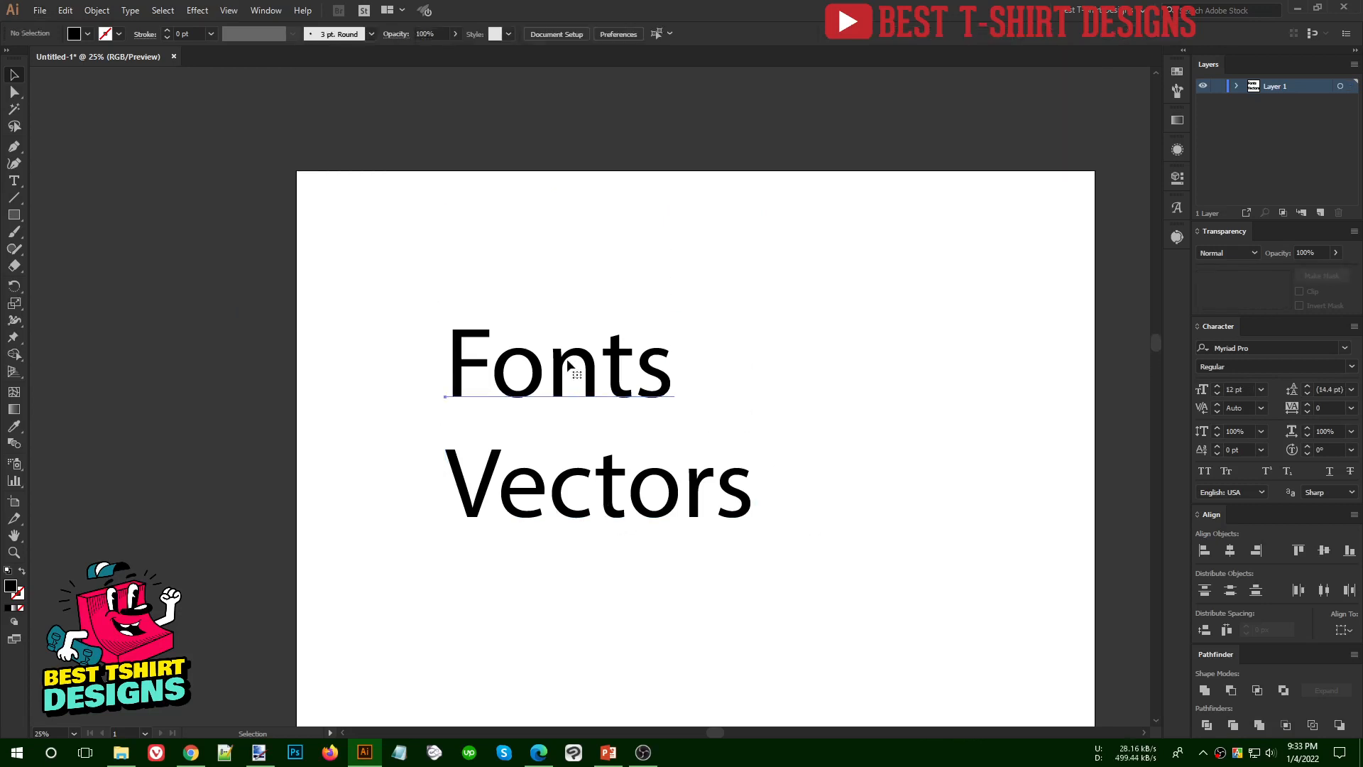
# - Change the font of the "Fonts" text to Biger Over and shift the text slightly up and to the left
pyautogui.click(628, 364)
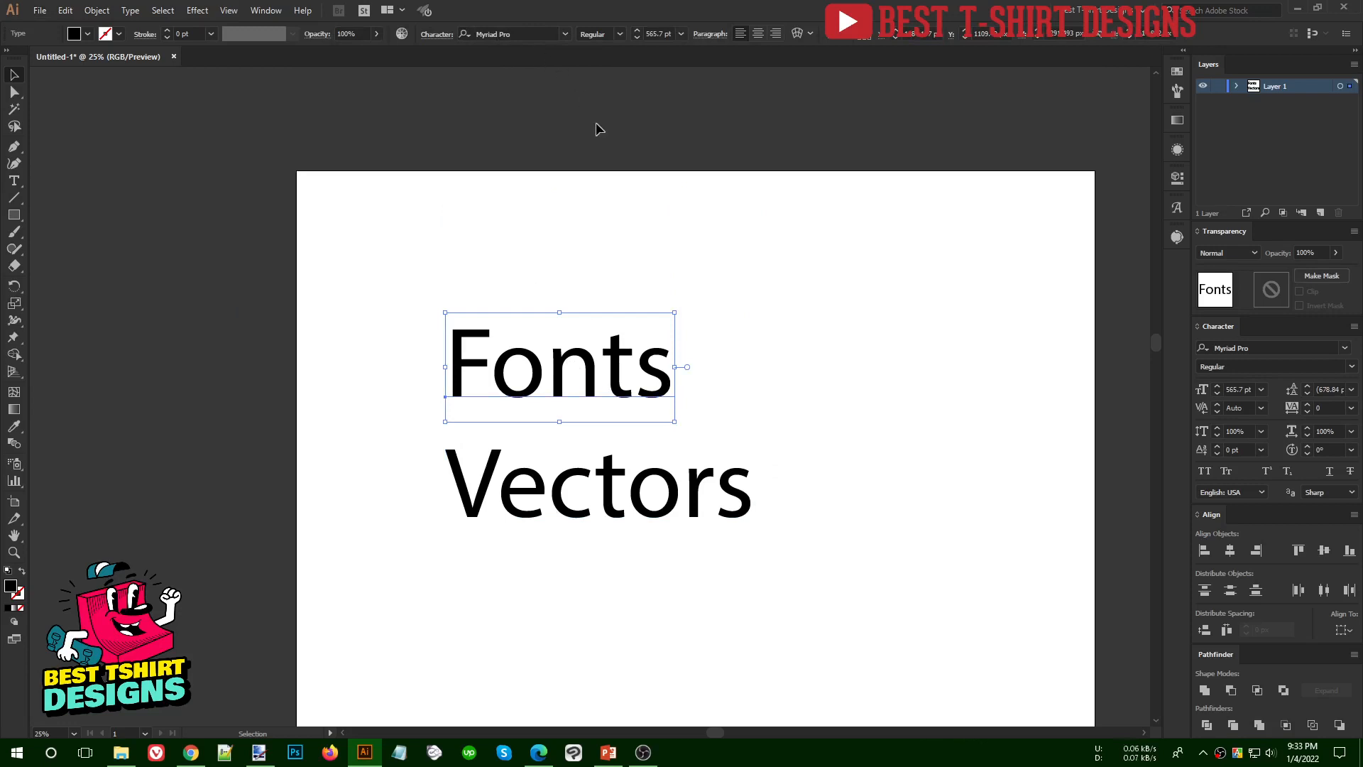
pyautogui.click(566, 34)
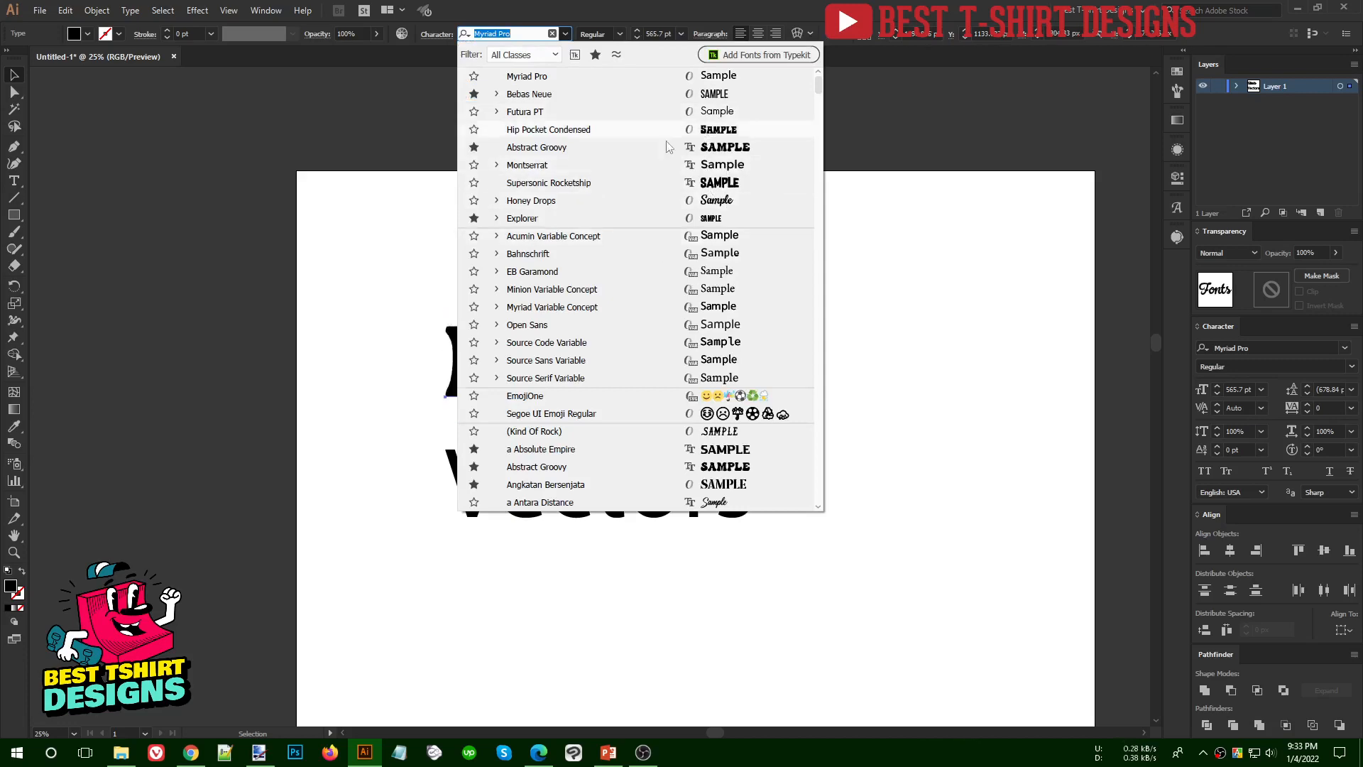
pyautogui.scroll(-7, 670, 279)
pyautogui.scroll(-15, 670, 279)
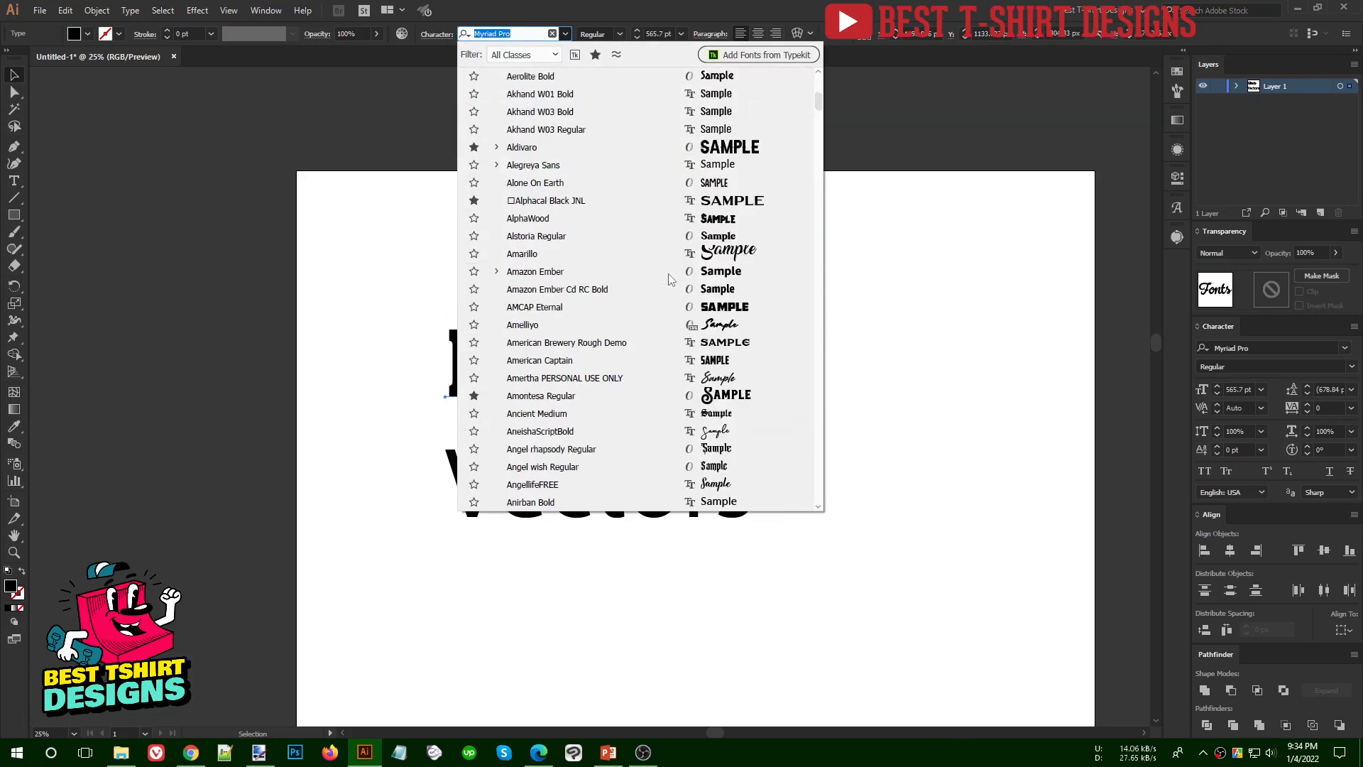
pyautogui.scroll(-6, 671, 283)
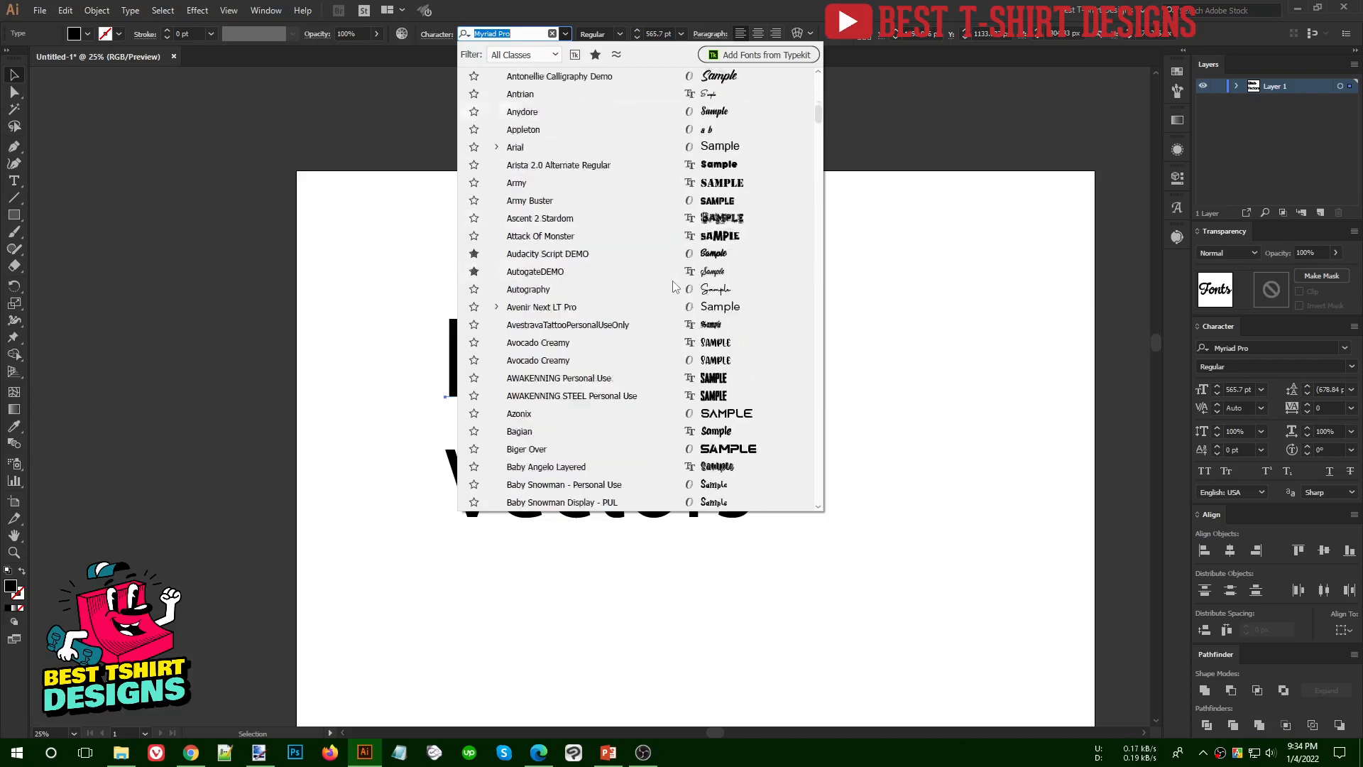
pyautogui.scroll(11, 667, 328)
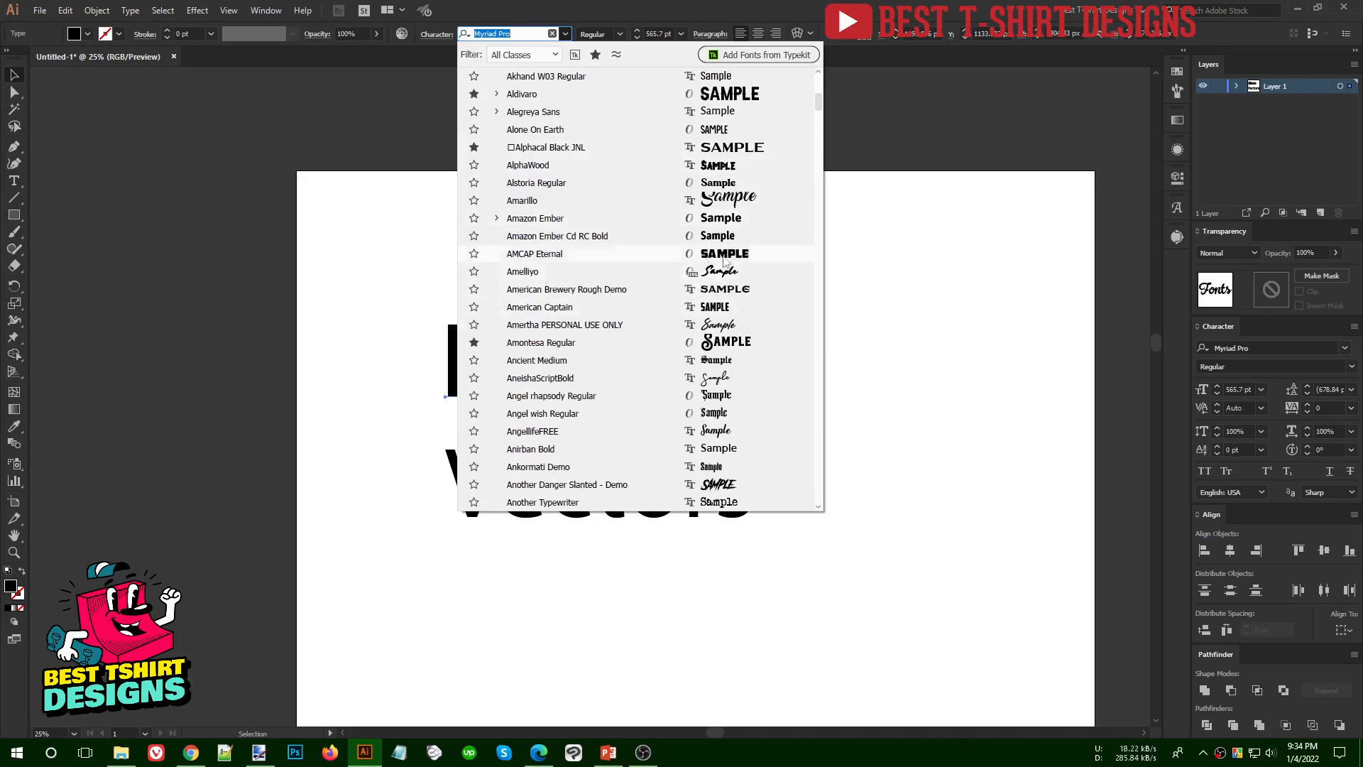
pyautogui.scroll(5, 764, 228)
pyautogui.scroll(8, 765, 228)
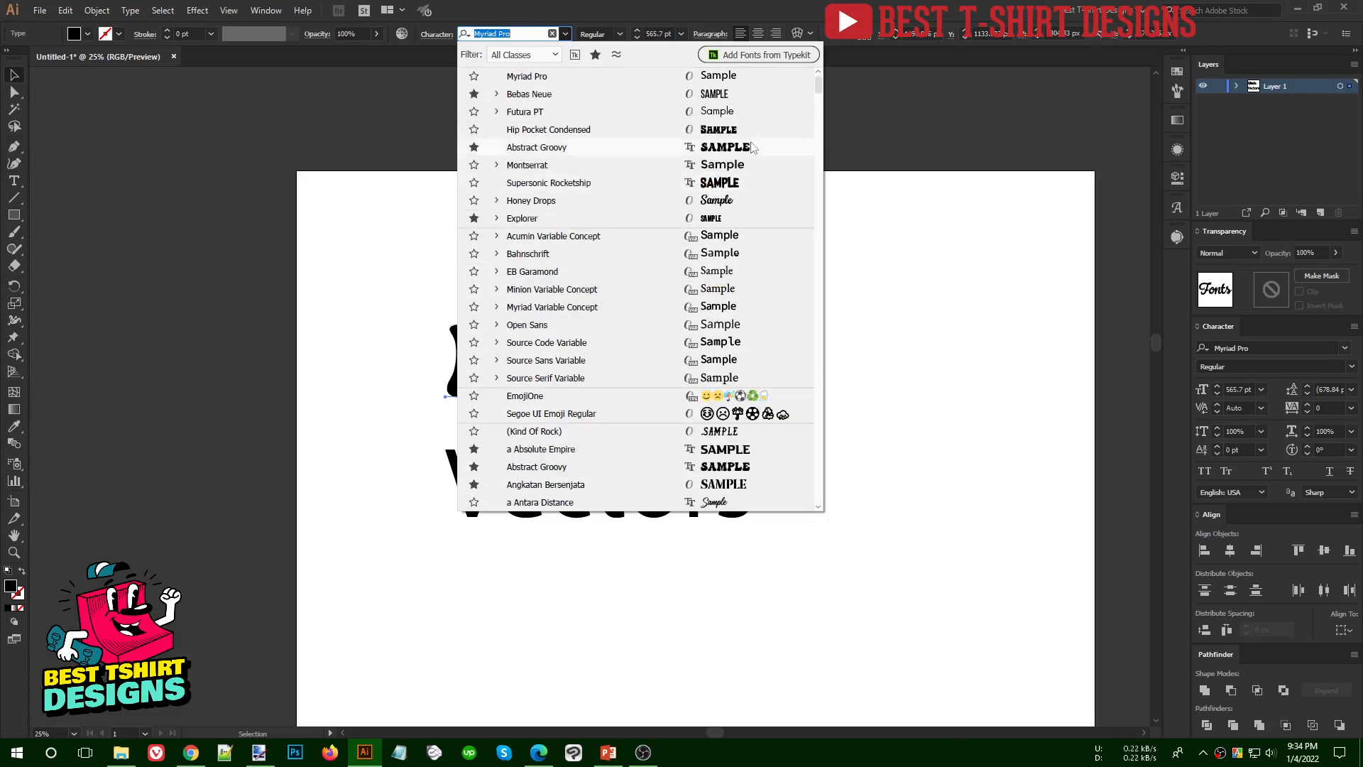
pyautogui.scroll(-7, 654, 243)
pyautogui.scroll(-12, 654, 244)
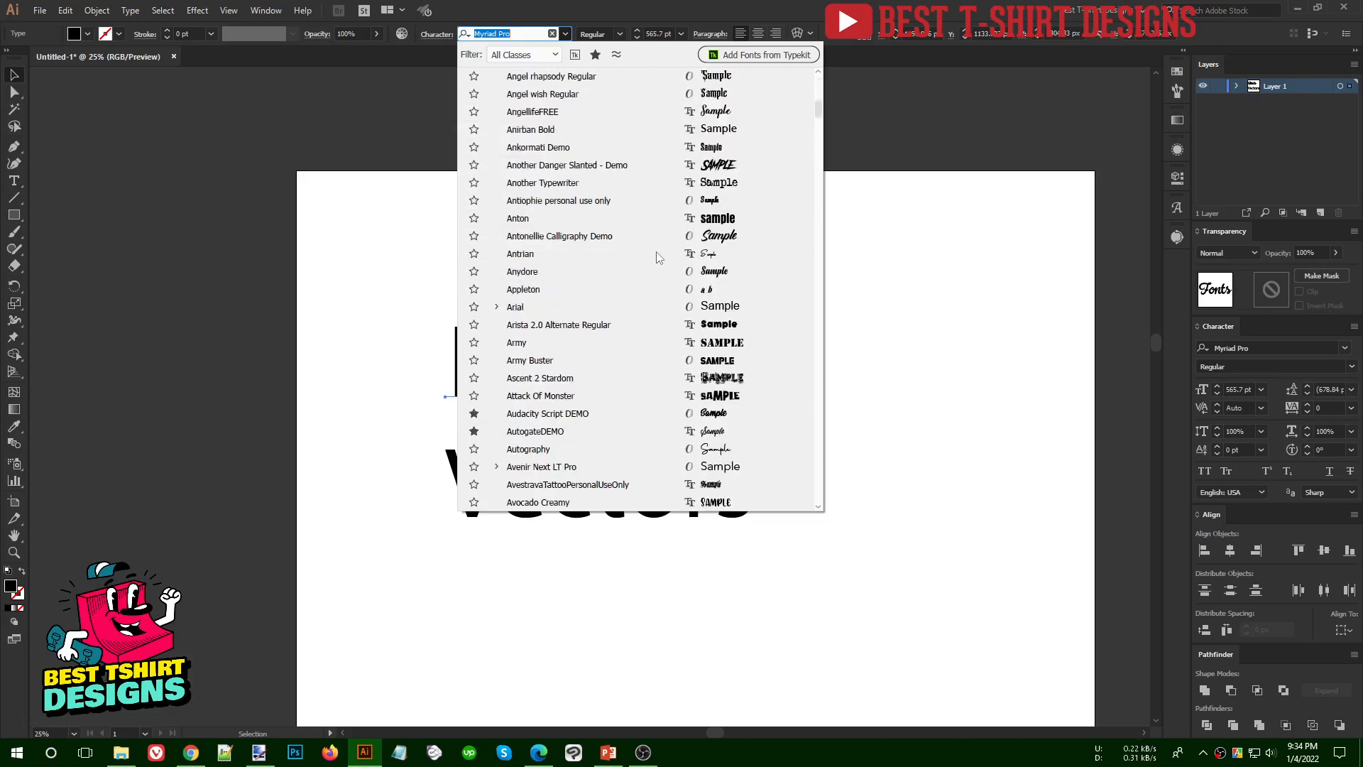
pyautogui.scroll(7, 656, 257)
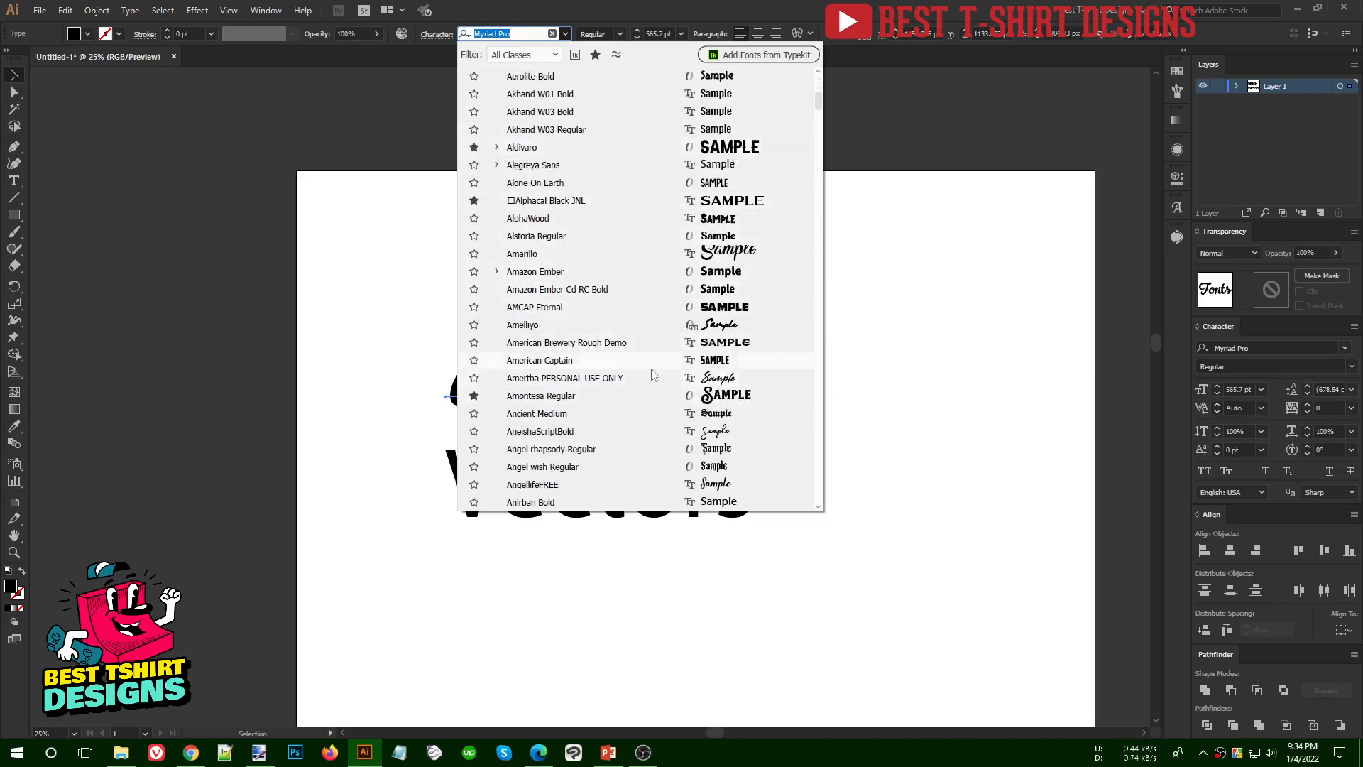
pyautogui.scroll(-13, 649, 370)
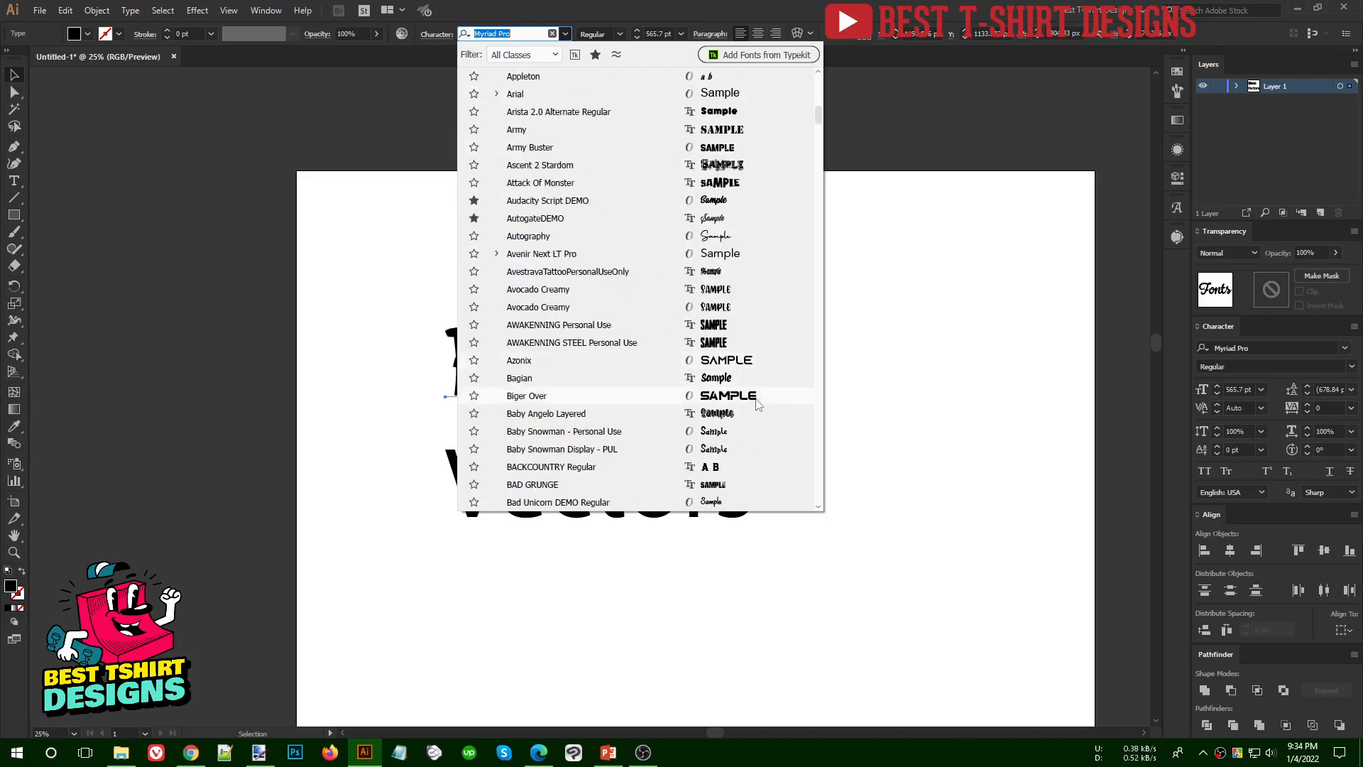
pyautogui.scroll(-4, 636, 227)
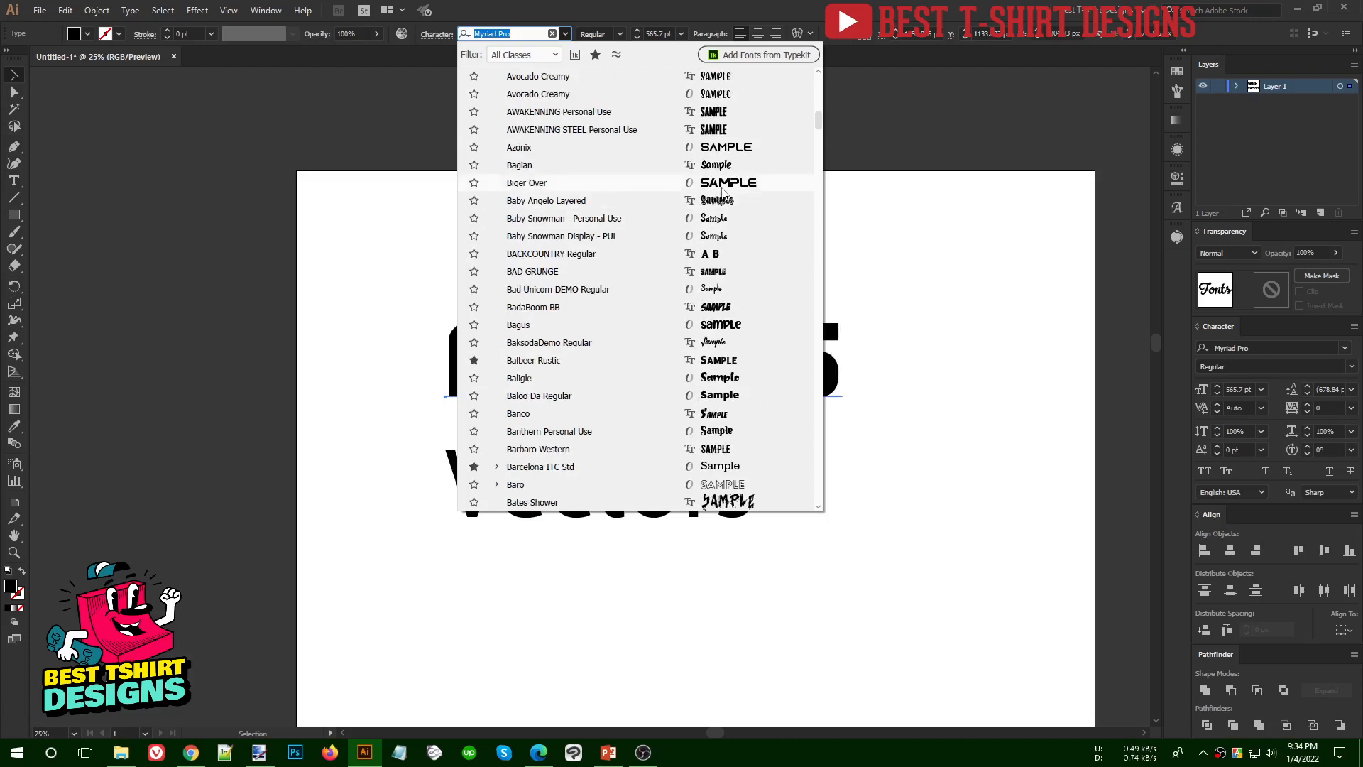
pyautogui.click(721, 185)
pyautogui.moveTo(712, 358); pyautogui.dragTo(686, 341)
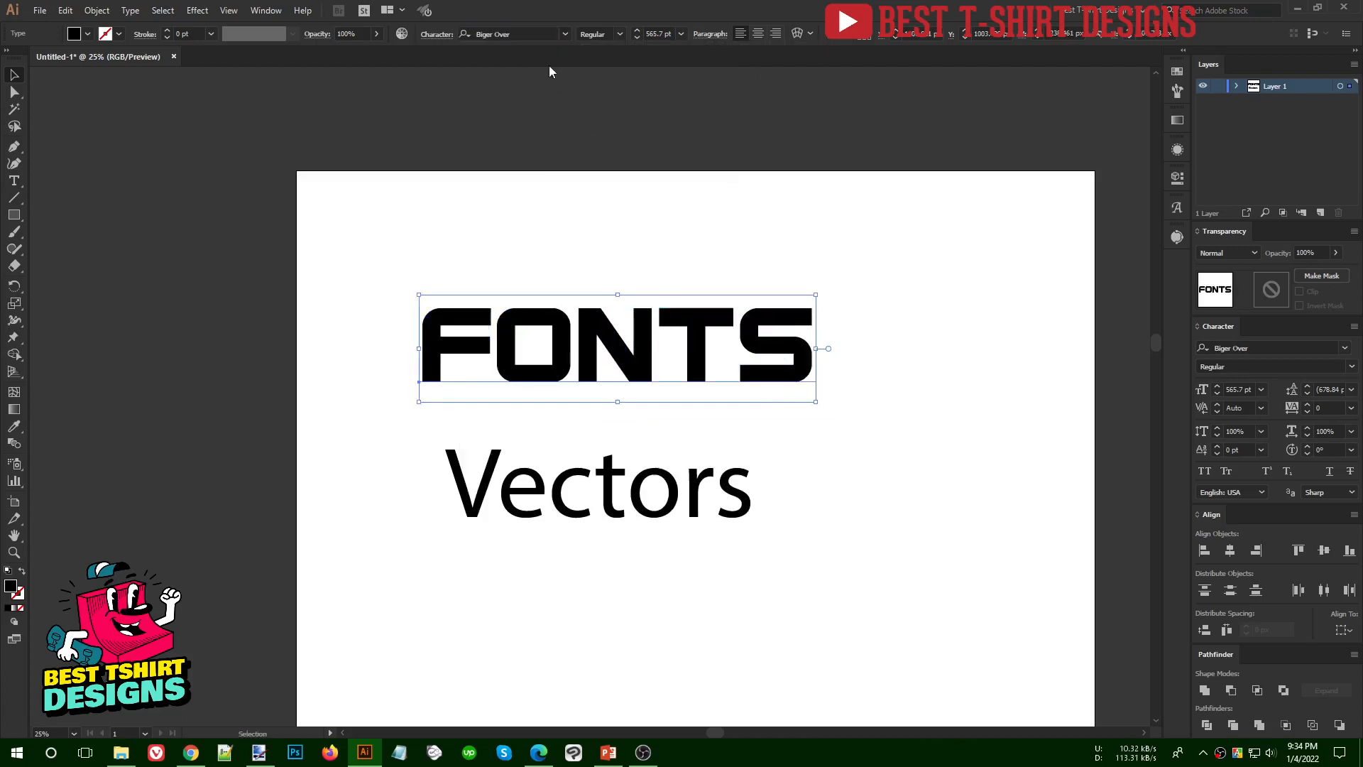
# - Move the "Fonts" text slightly up and bring the "Vectors" text up so it sits roughly centered beneath it
pyautogui.click(526, 34)
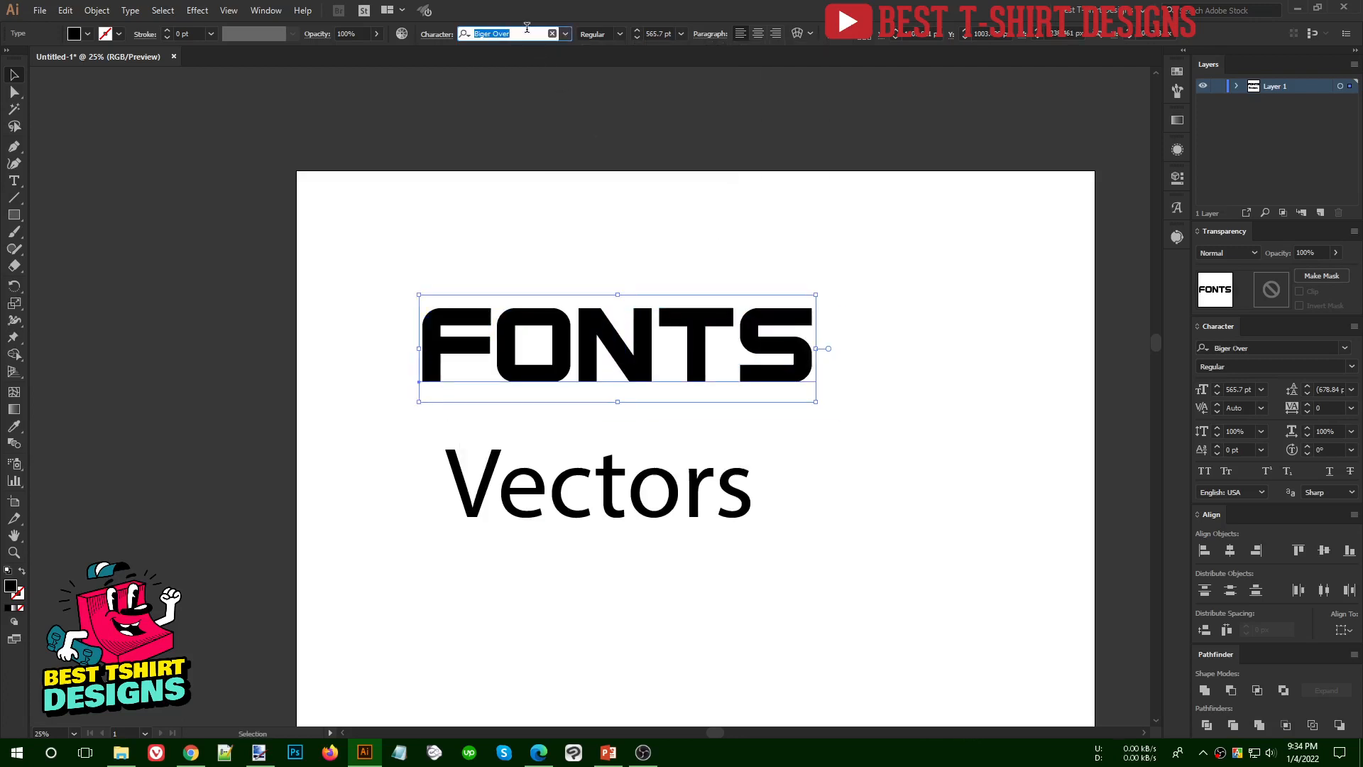
pyautogui.click(520, 222)
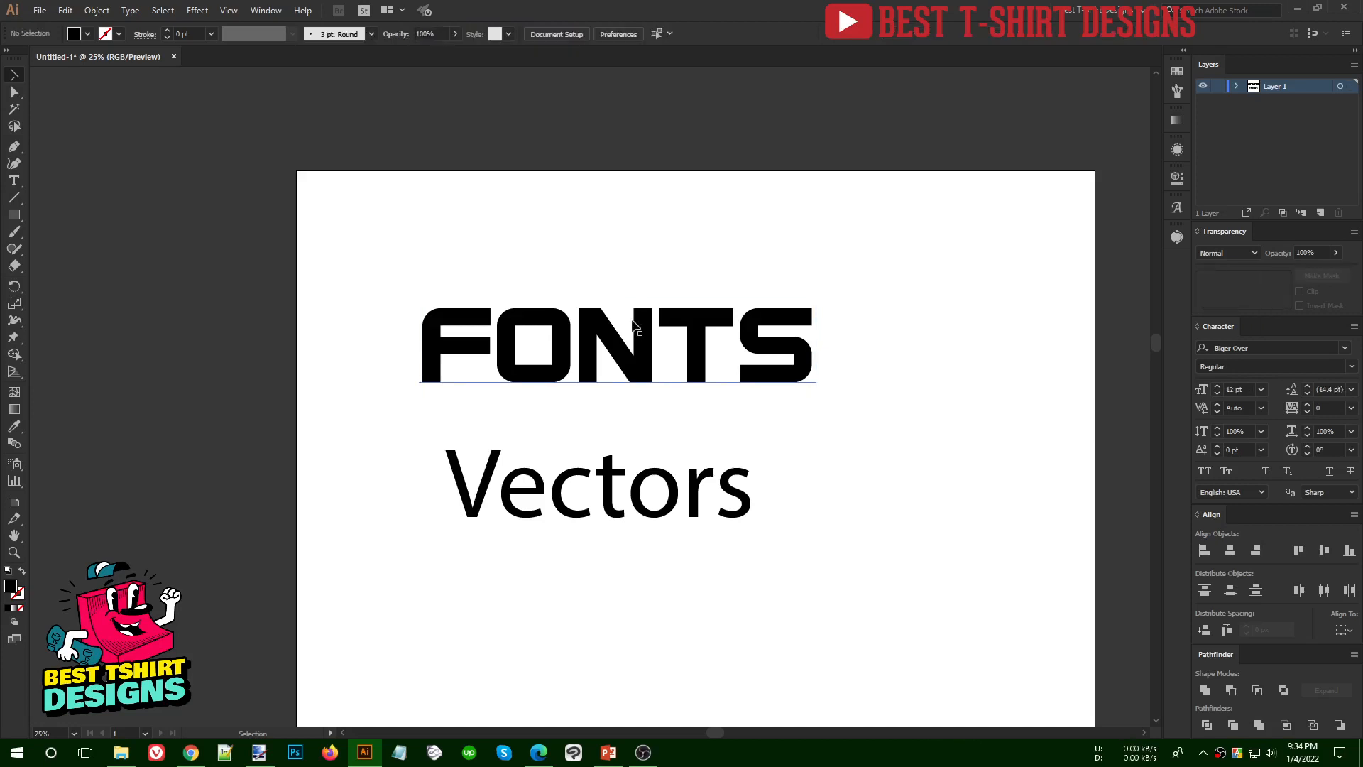
pyautogui.moveTo(391, 222); pyautogui.dragTo(738, 335)
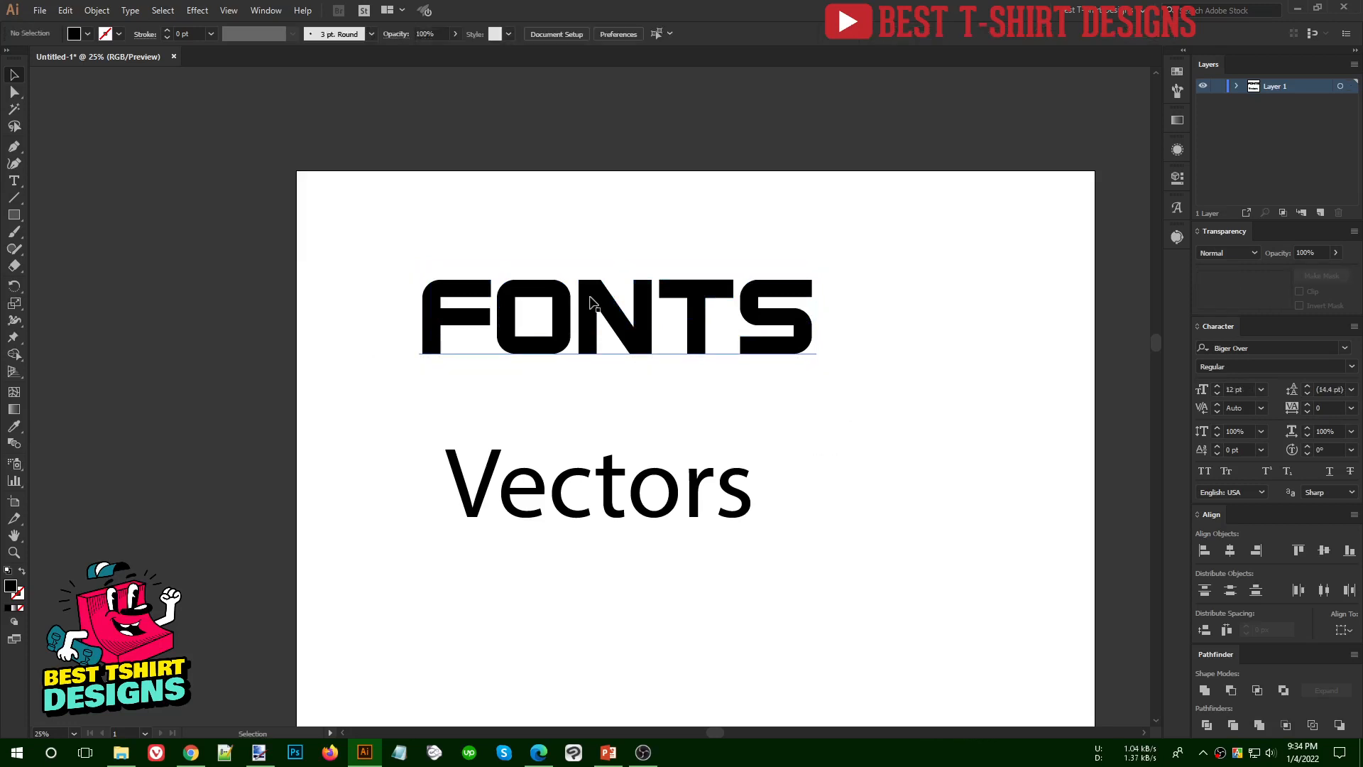
pyautogui.moveTo(377, 211); pyautogui.dragTo(867, 399)
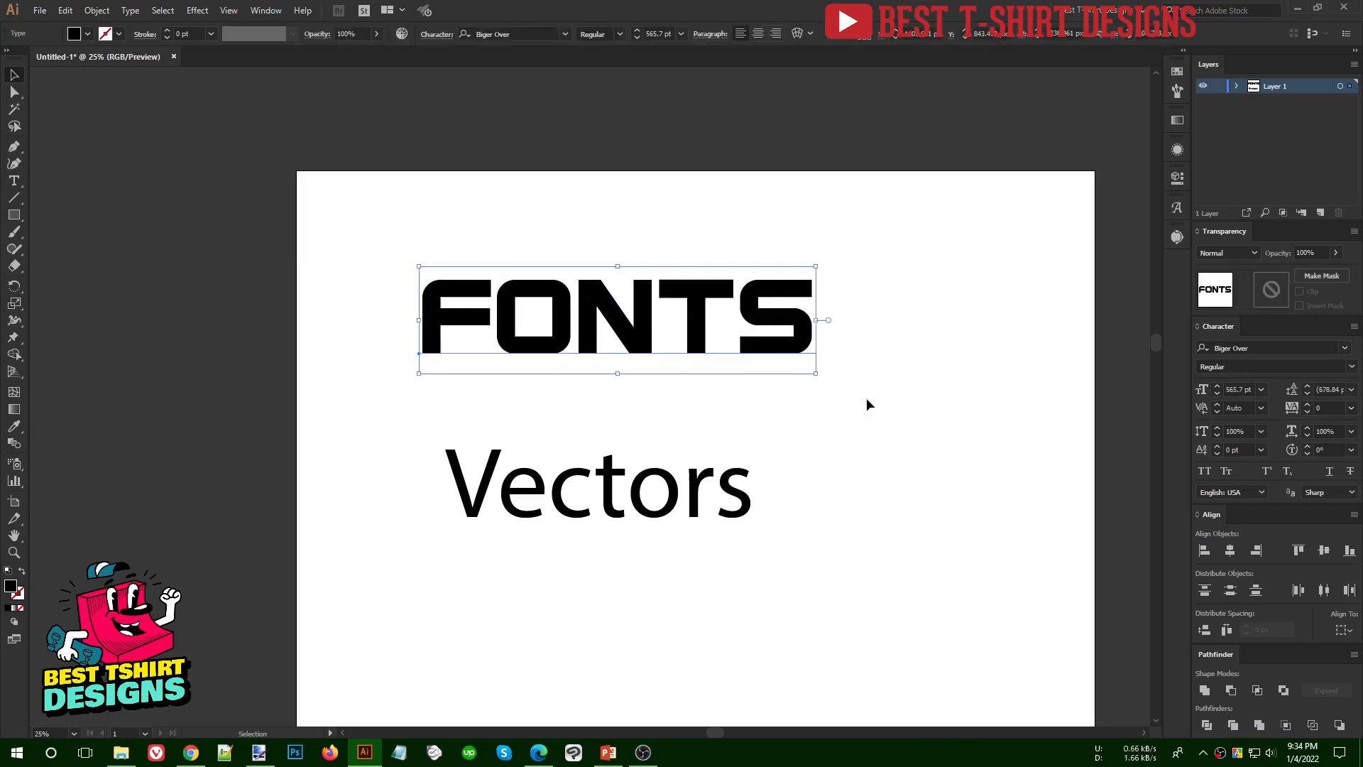
pyautogui.click(917, 373)
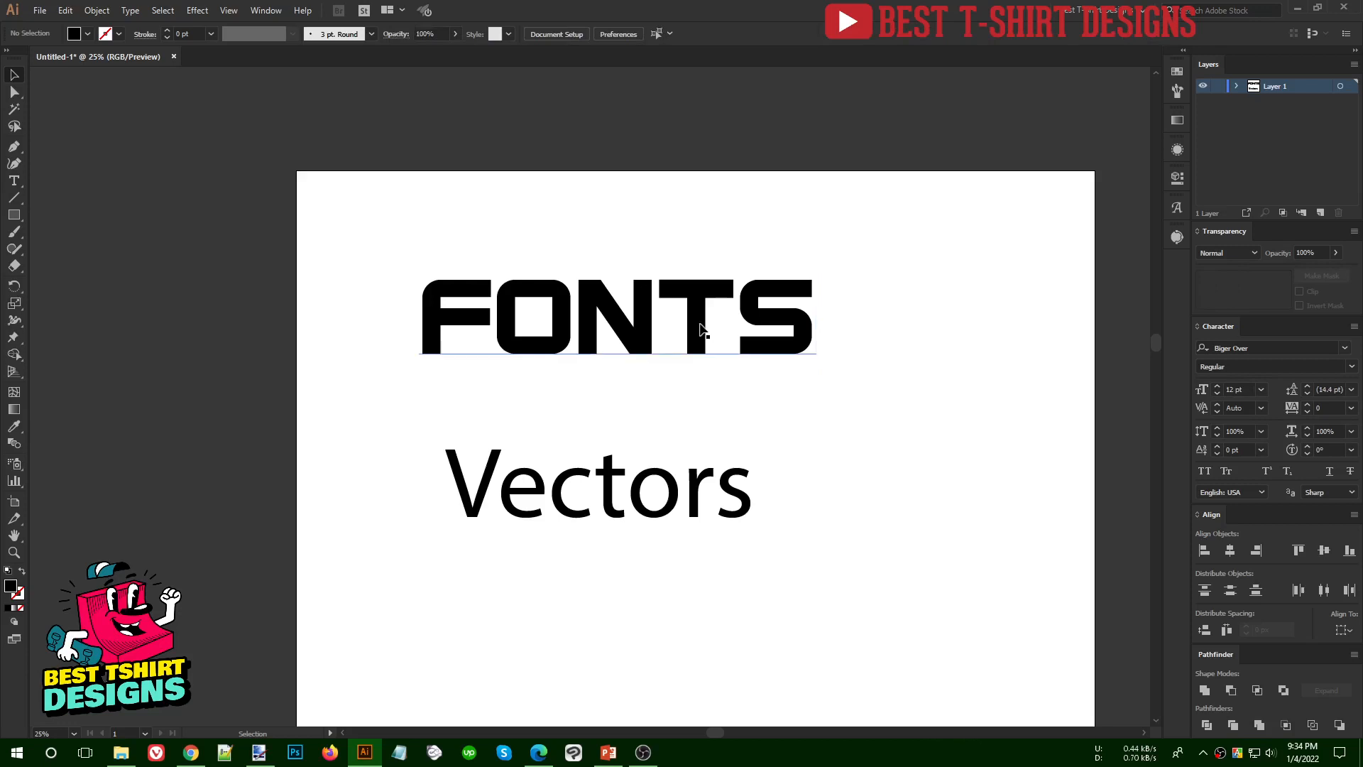
pyautogui.click(729, 479)
pyautogui.moveTo(685, 481); pyautogui.dragTo(709, 442)
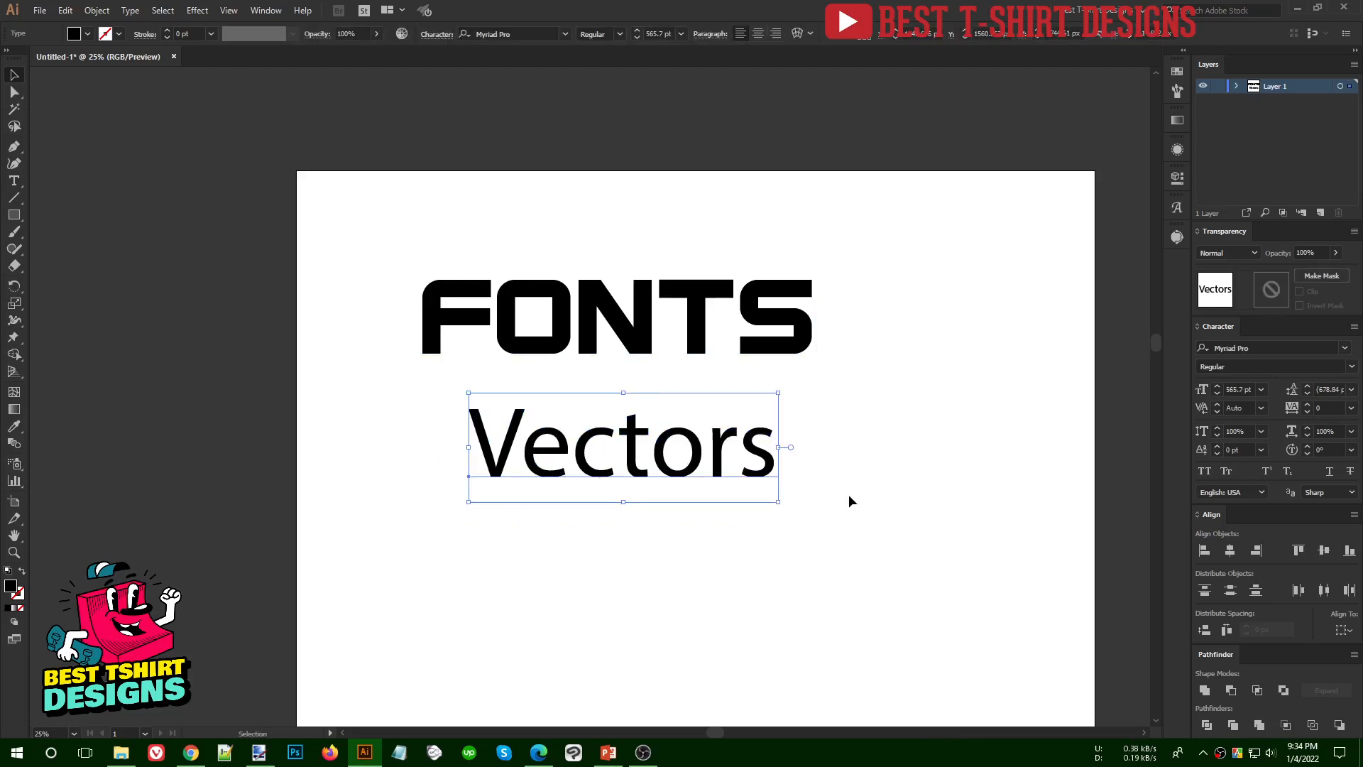
# - Move the "Vectors" text down to leave a wider gap below "FONTS"
pyautogui.click(845, 513)
pyautogui.scroll(-1, 844, 518)
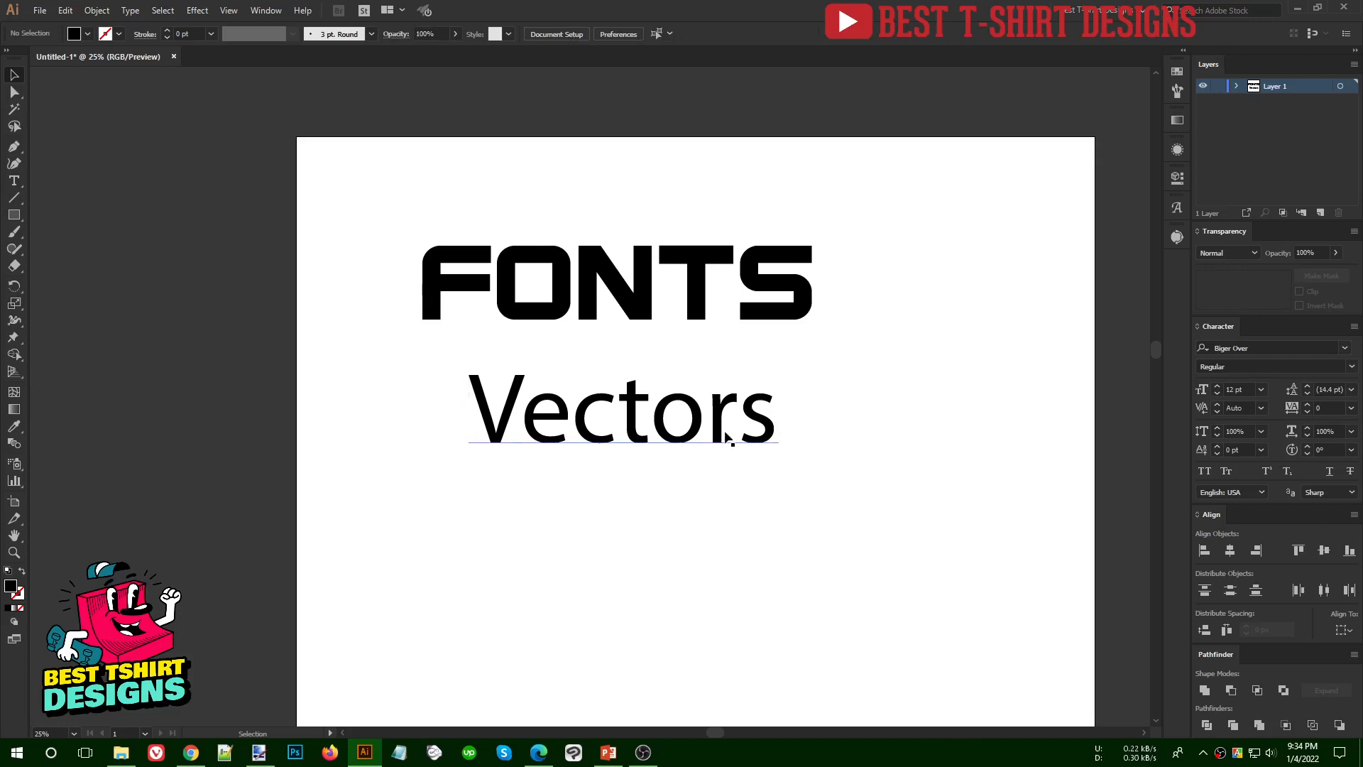
pyautogui.moveTo(725, 439); pyautogui.dragTo(776, 412)
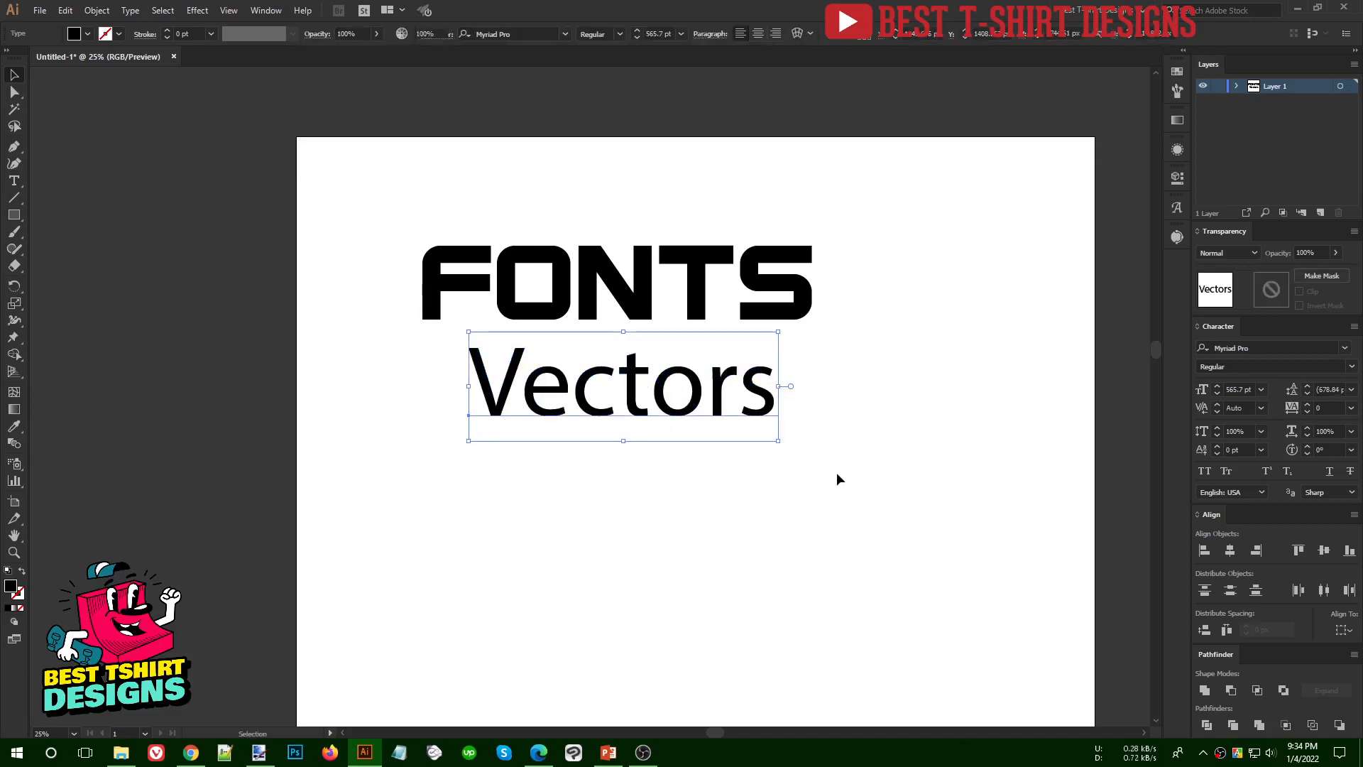
pyautogui.moveTo(688, 392); pyautogui.dragTo(697, 466)
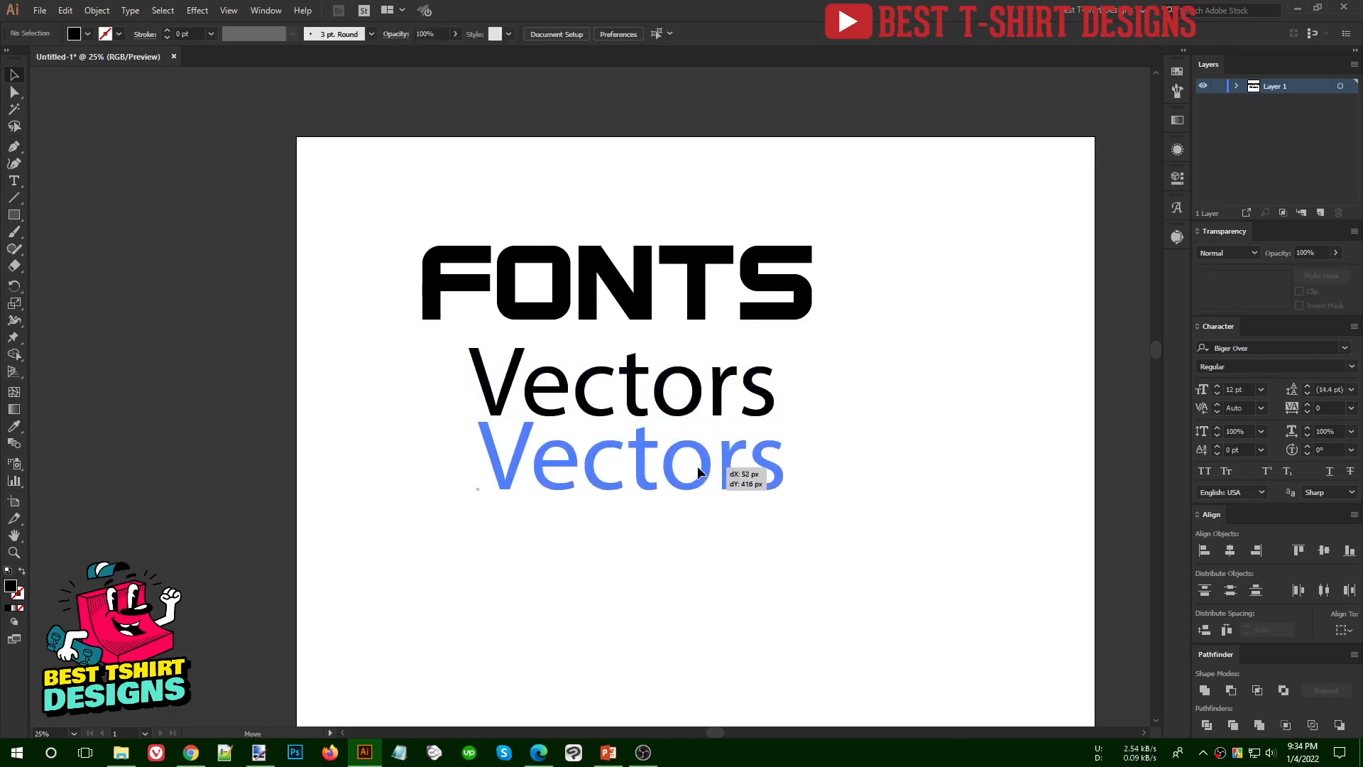
pyautogui.click(650, 294)
pyautogui.click(652, 461)
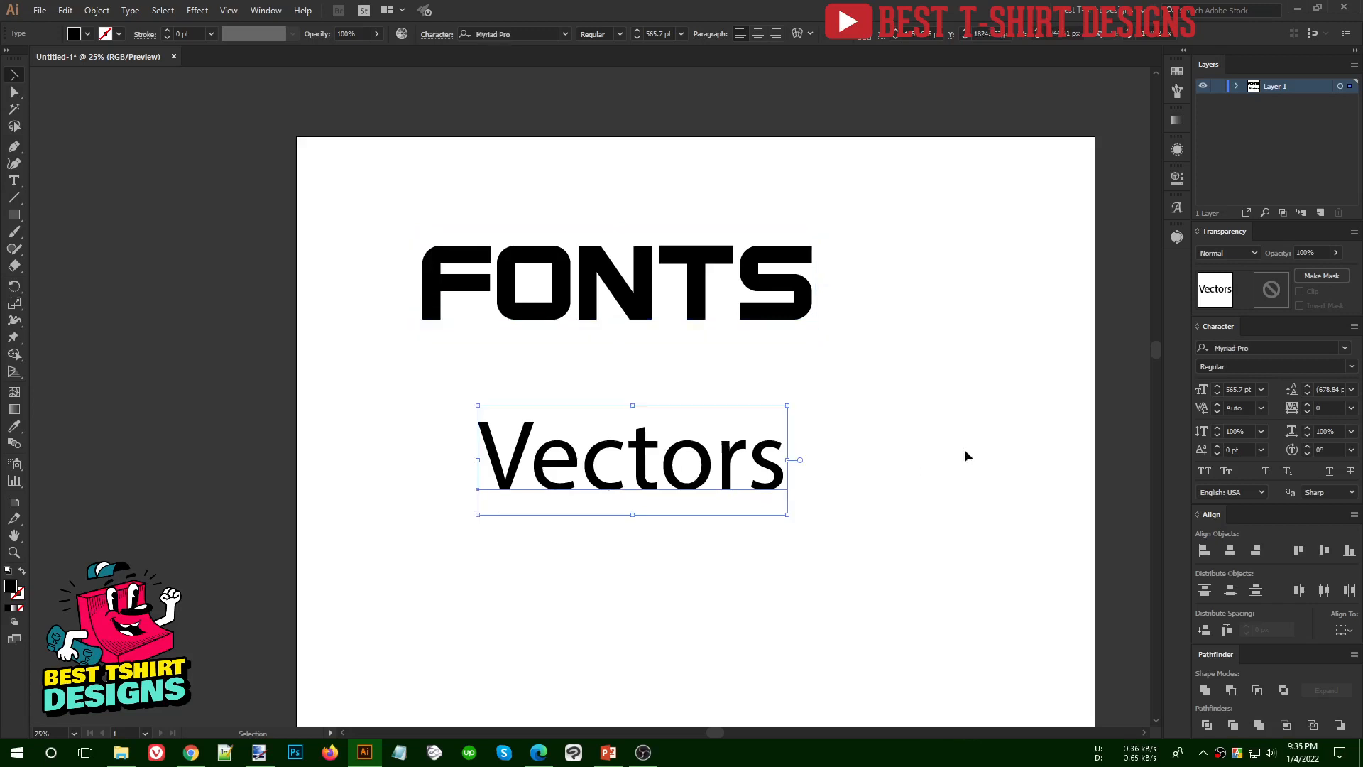
pyautogui.click(964, 454)
# - Enlarge the "FONTS" text to about 1025 pt so it nearly spans the artboard's width, and convert it to outlines
pyautogui.scroll(-1, 338, 241)
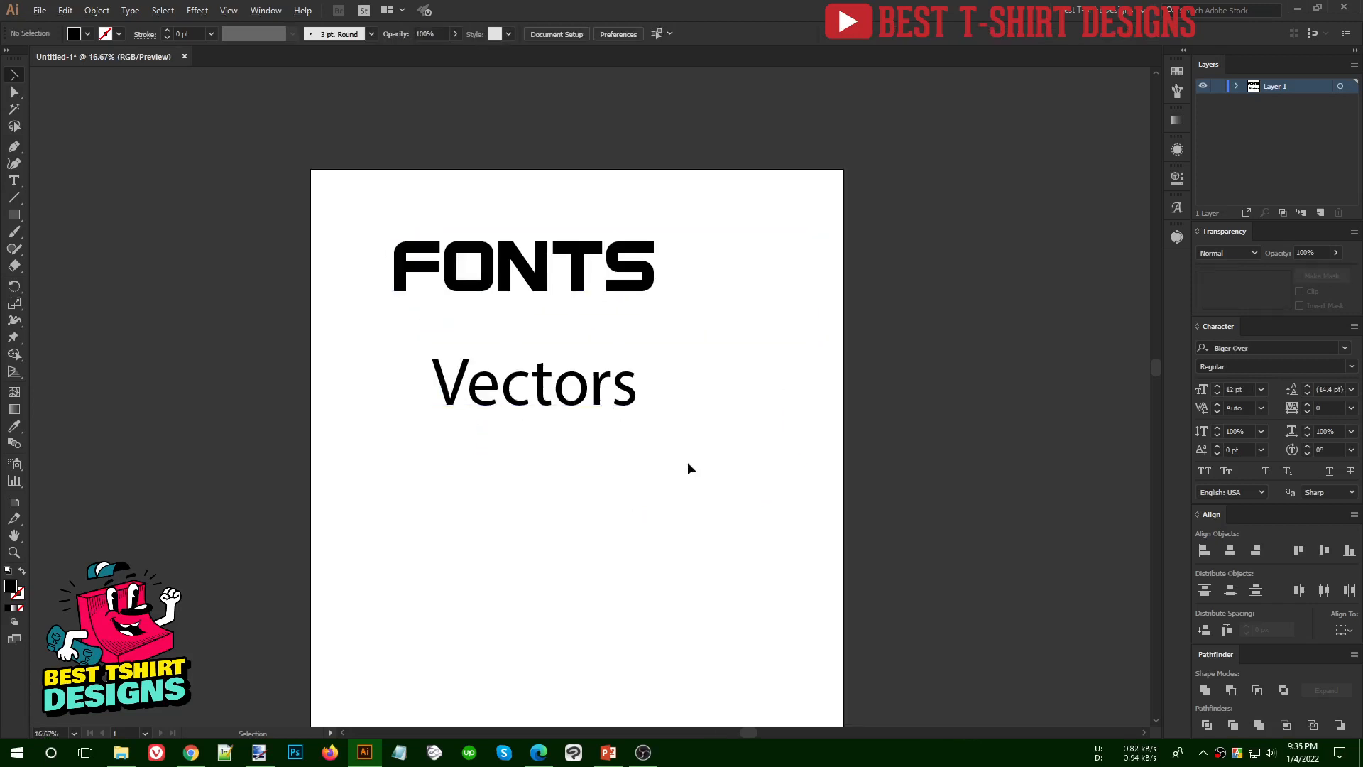
pyautogui.scroll(-1, 693, 426)
pyautogui.scroll(-1, 558, 221)
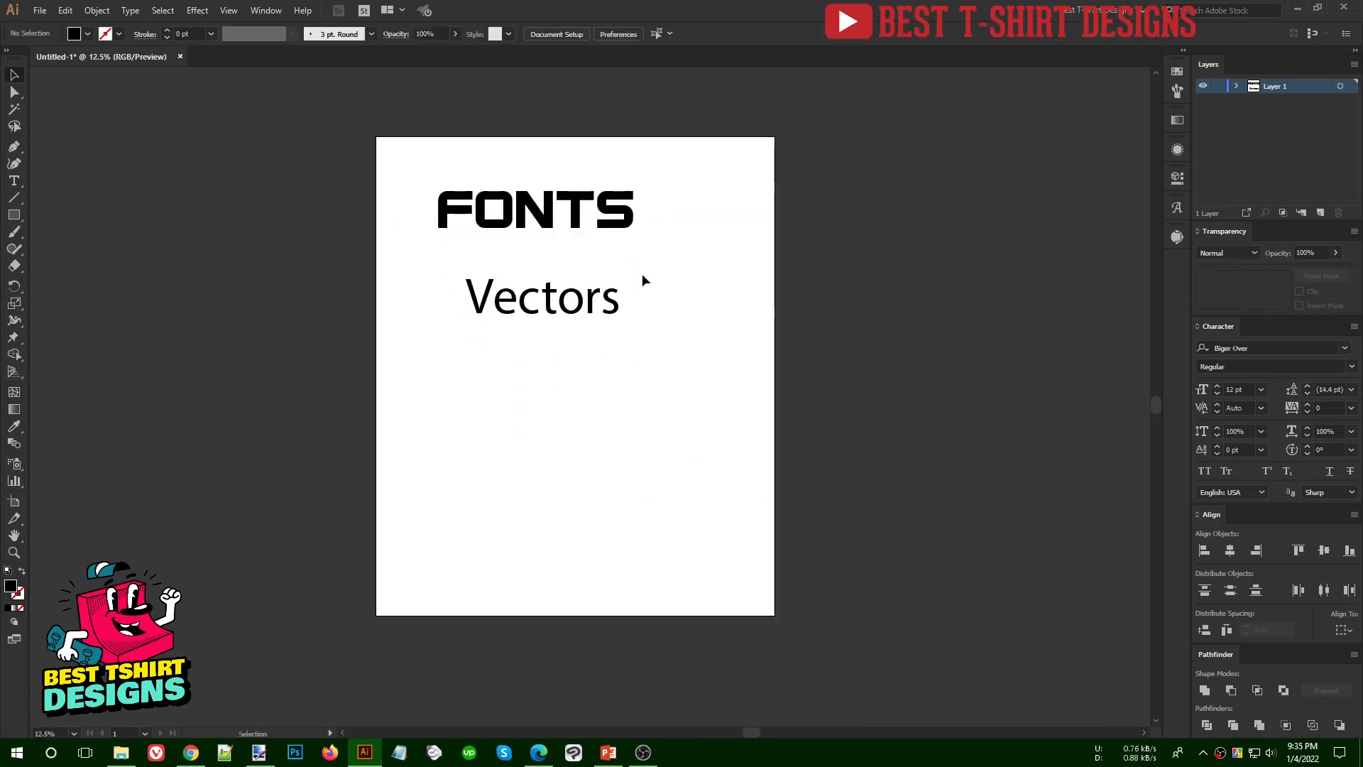
pyautogui.click(632, 210)
pyautogui.moveTo(635, 211); pyautogui.dragTo(757, 193)
pyautogui.rightClick(681, 187)
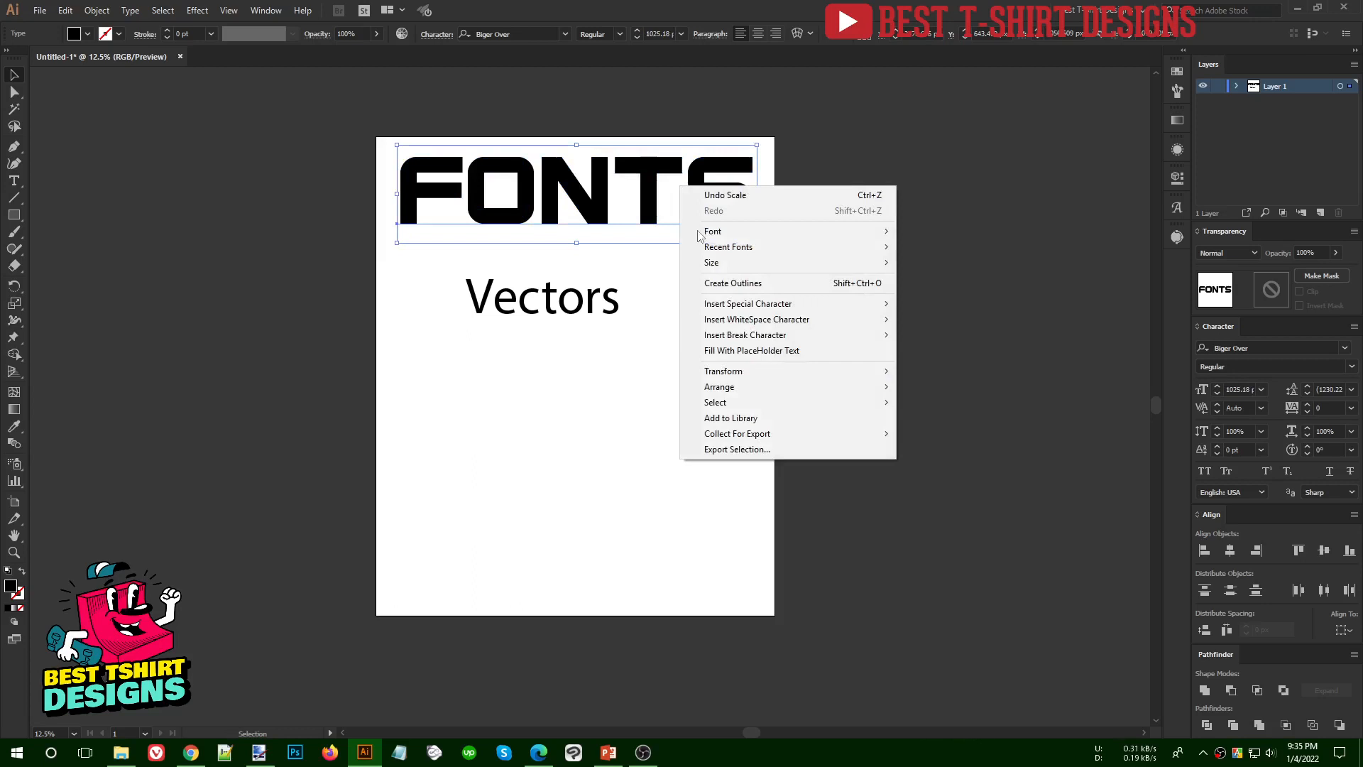
pyautogui.click(719, 282)
# - Enlarge the "Vectors" text to about 1082 pt, place it directly beneath "FONTS" and convert it to outlines
pyautogui.click(617, 304)
pyautogui.moveTo(629, 298); pyautogui.dragTo(708, 301)
pyautogui.moveTo(636, 298); pyautogui.dragTo(692, 270)
pyautogui.rightClick(643, 274)
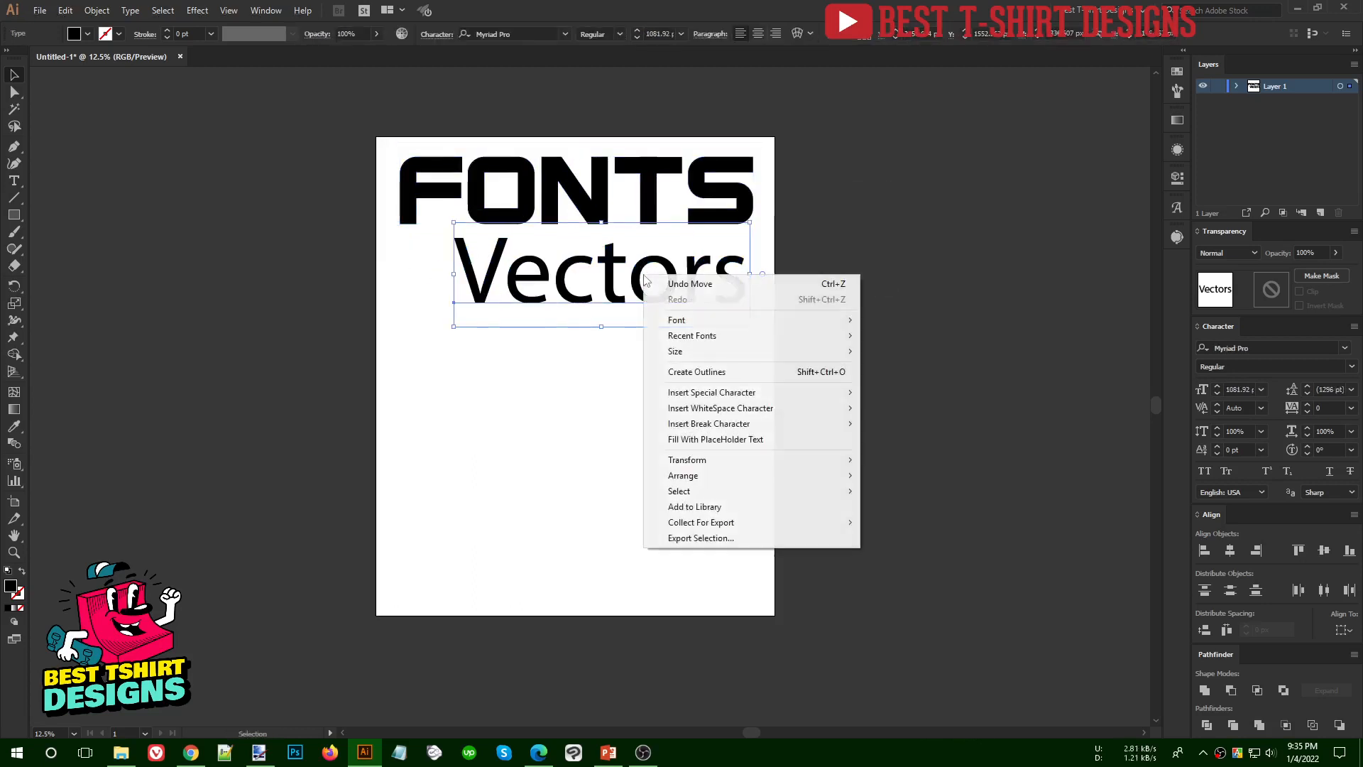
pyautogui.click(672, 372)
# - Center the two outlined words horizontally on each other and shift them together slightly to the left
pyautogui.moveTo(670, 362); pyautogui.dragTo(504, 90)
pyautogui.click(613, 33)
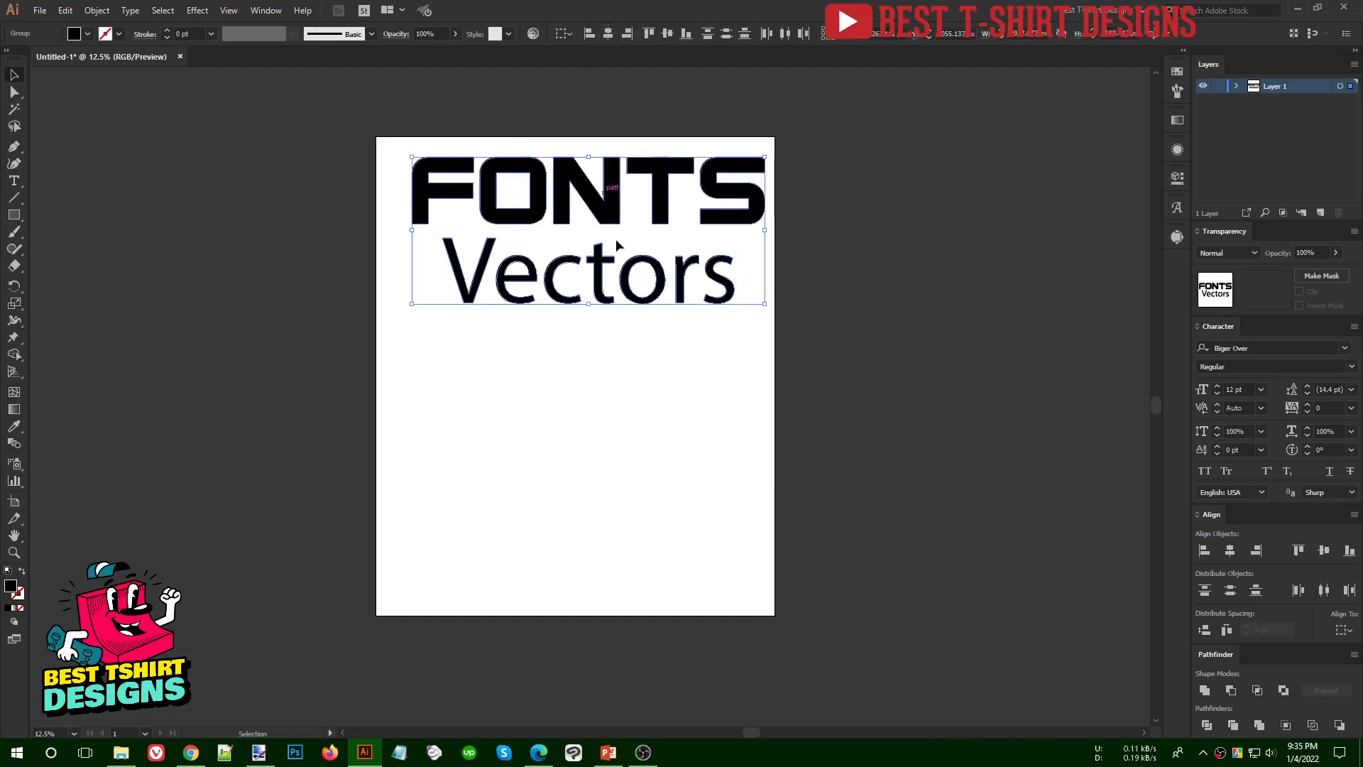
pyautogui.moveTo(745, 380); pyautogui.dragTo(567, 189)
pyautogui.click(616, 370)
pyautogui.scroll(1, 681, 376)
pyautogui.moveTo(731, 414); pyautogui.dragTo(417, 121)
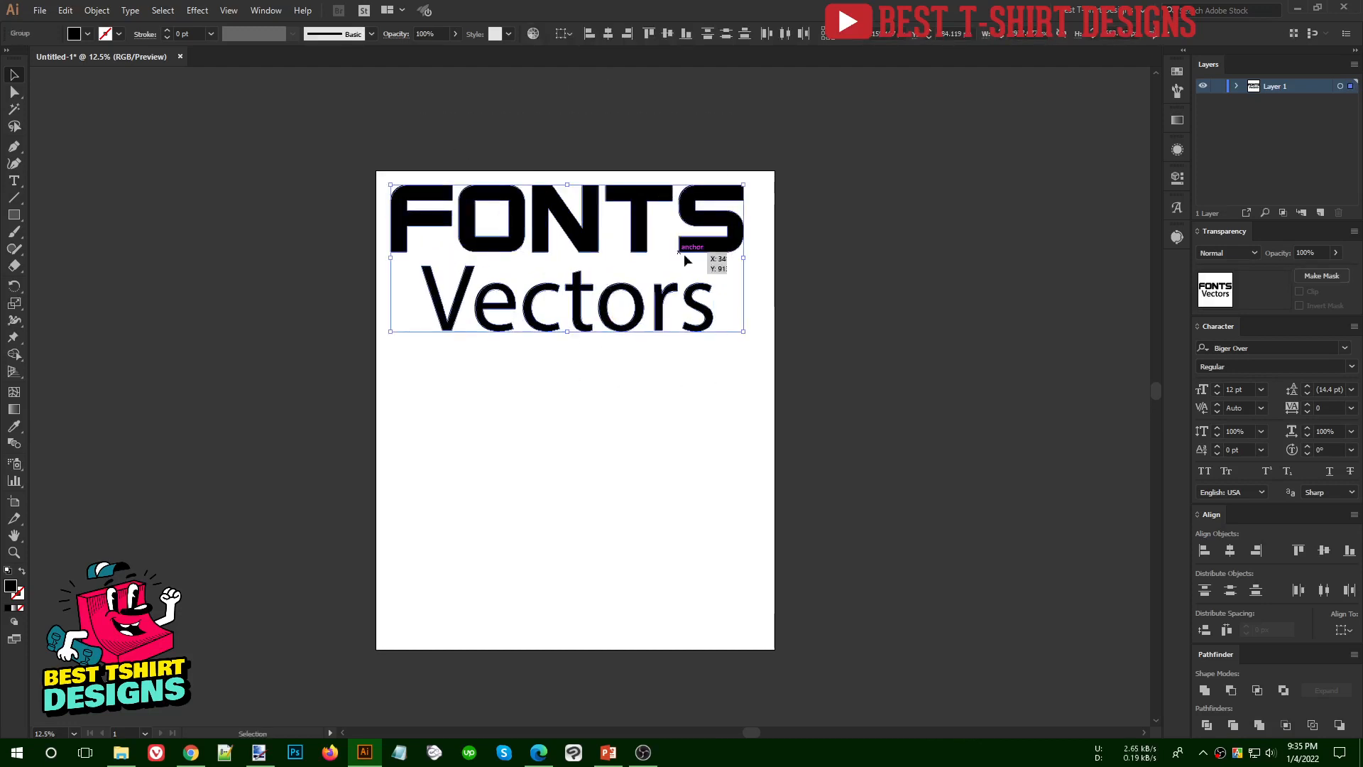
# - Set the alignment reference to the artboard and center both words horizontally on it
pyautogui.click(565, 34)
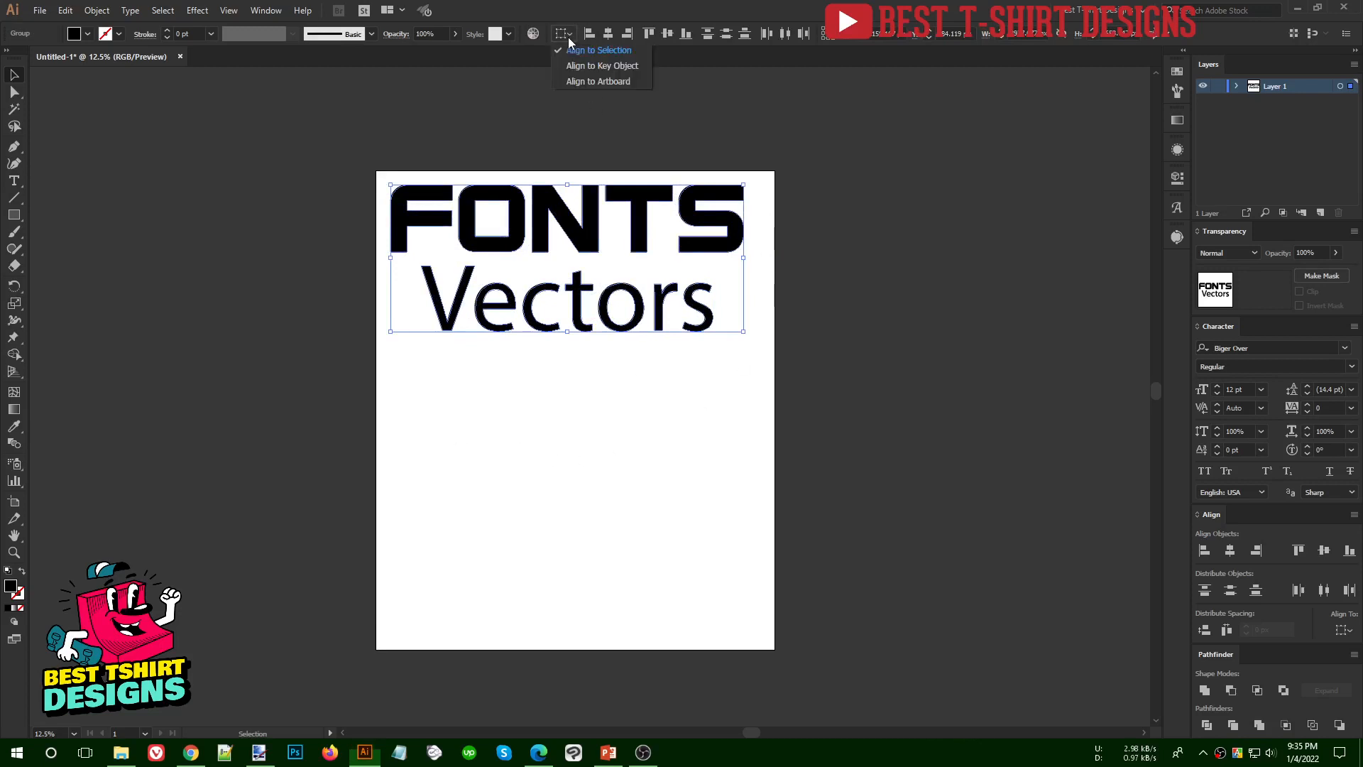
pyautogui.click(582, 83)
pyautogui.click(607, 33)
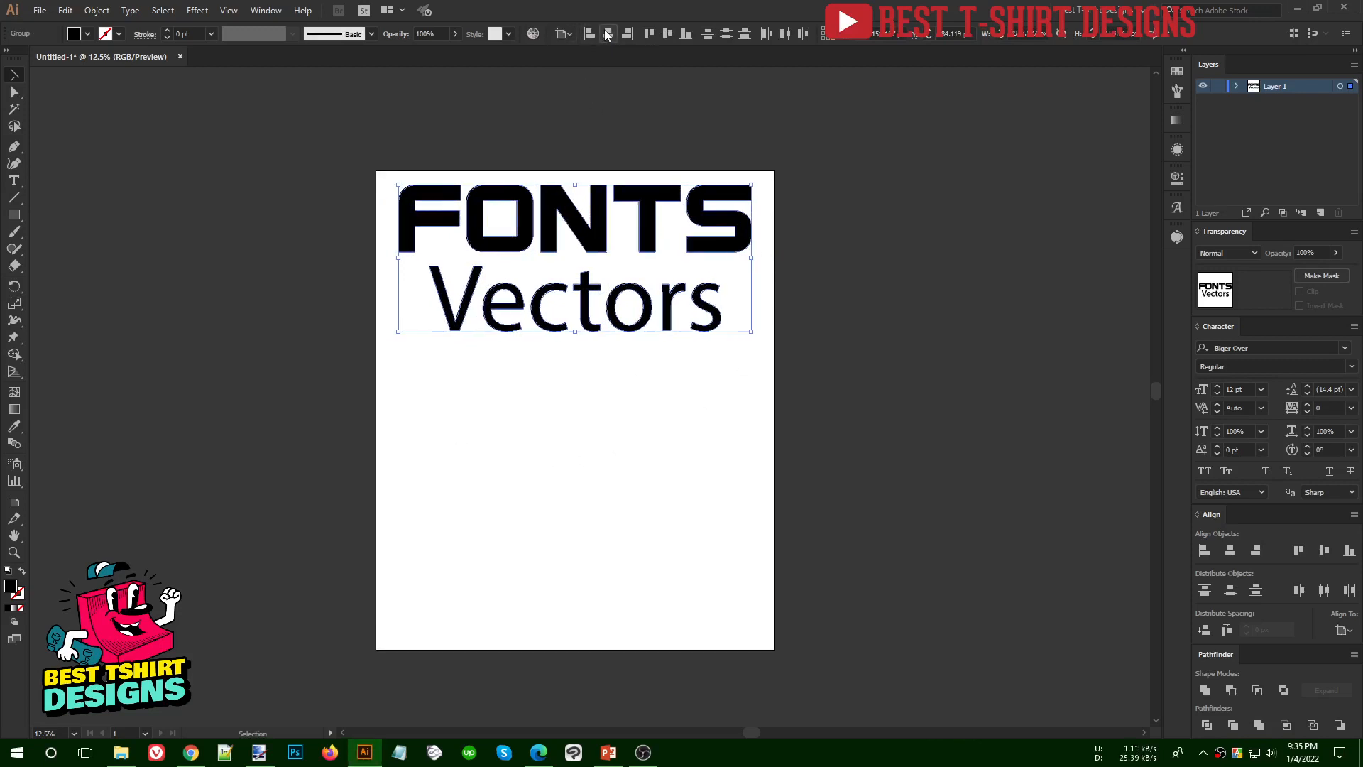
pyautogui.click(608, 94)
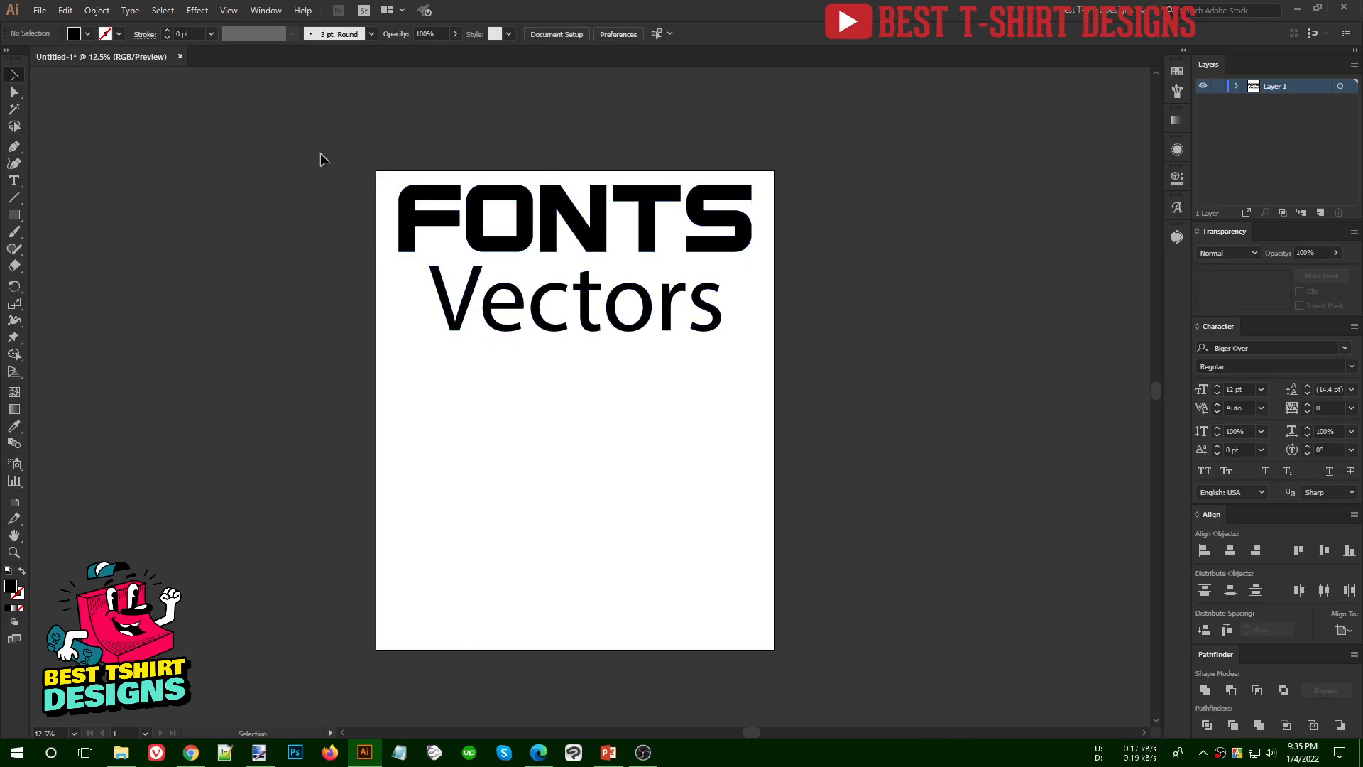
pyautogui.moveTo(322, 142); pyautogui.dragTo(856, 506)
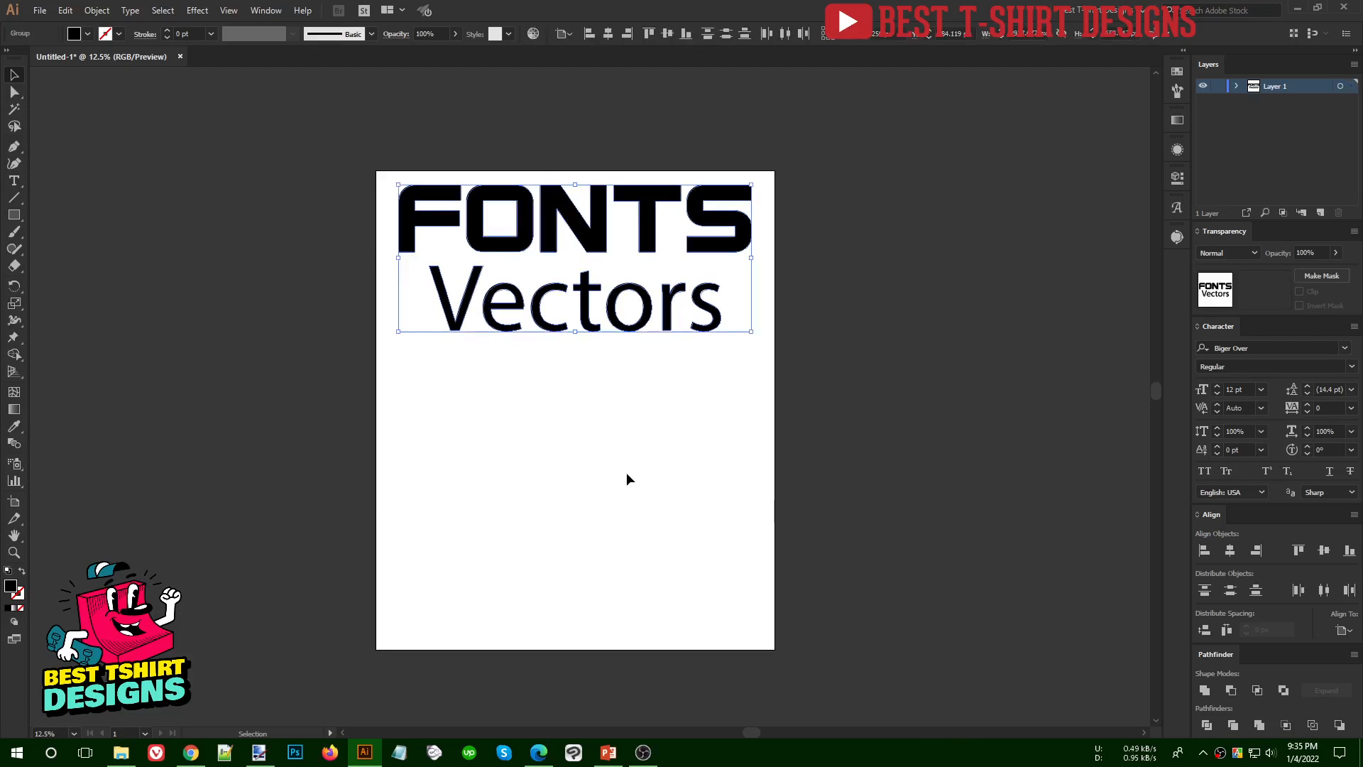
pyautogui.click(627, 471)
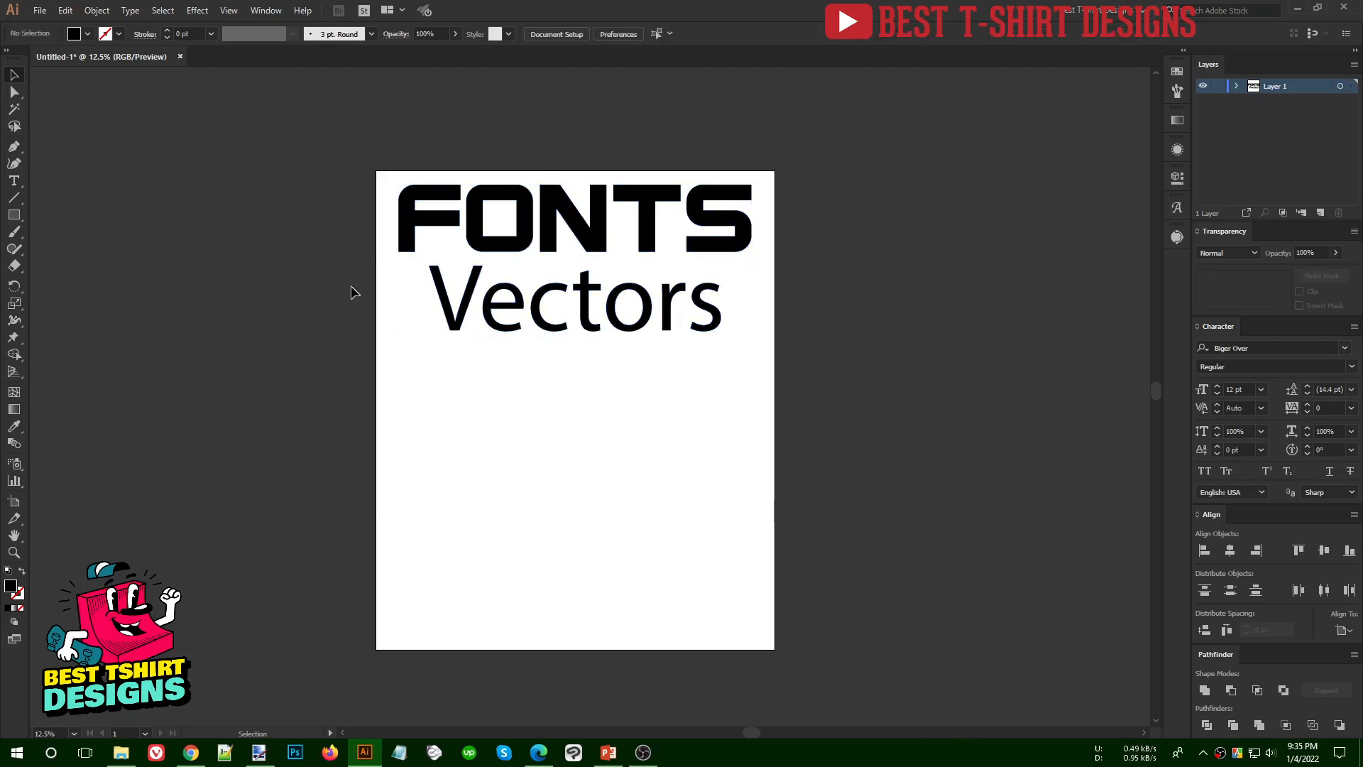
# - Start saving the document in the Basic To Advance folder on the Marketplaces (G:) drive, with the file name "Class 1"
pyautogui.click(40, 10)
pyautogui.click(67, 127)
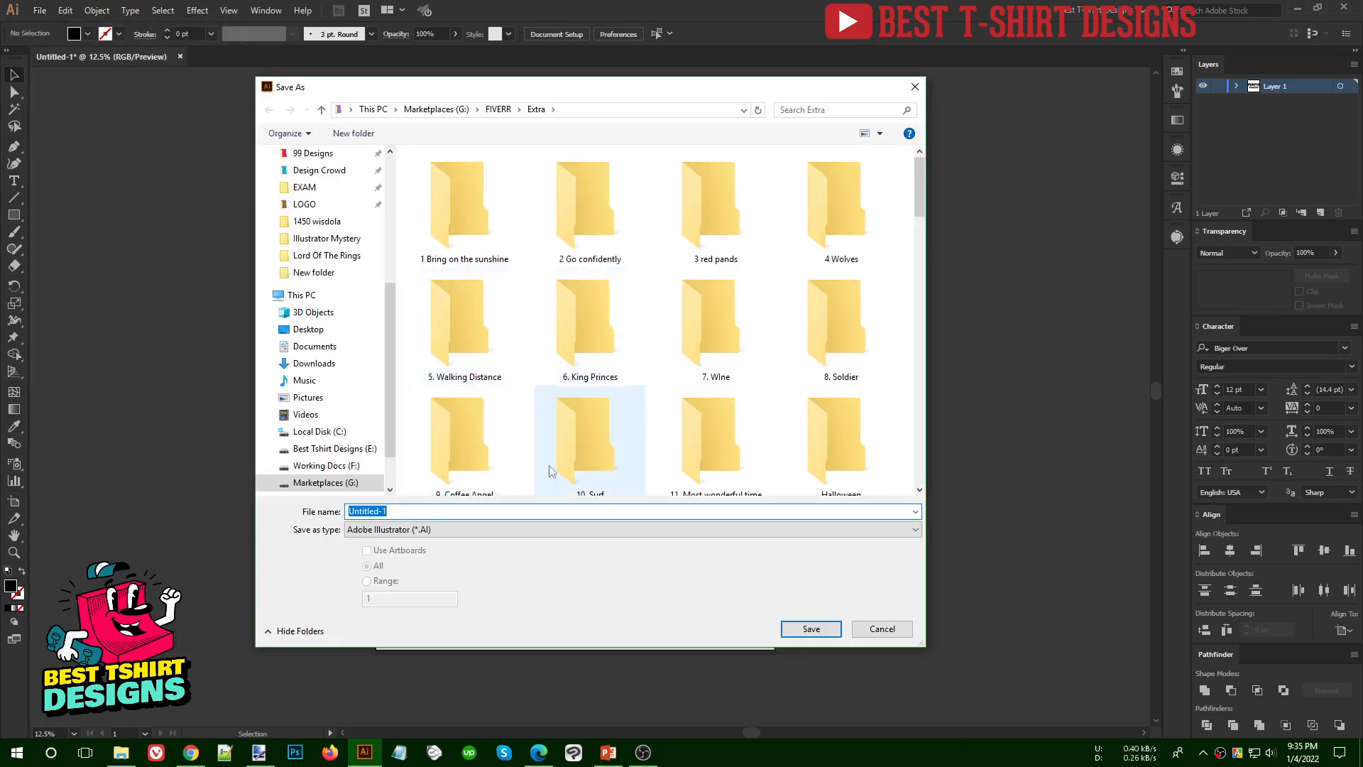
pyautogui.scroll(-1, 345, 327)
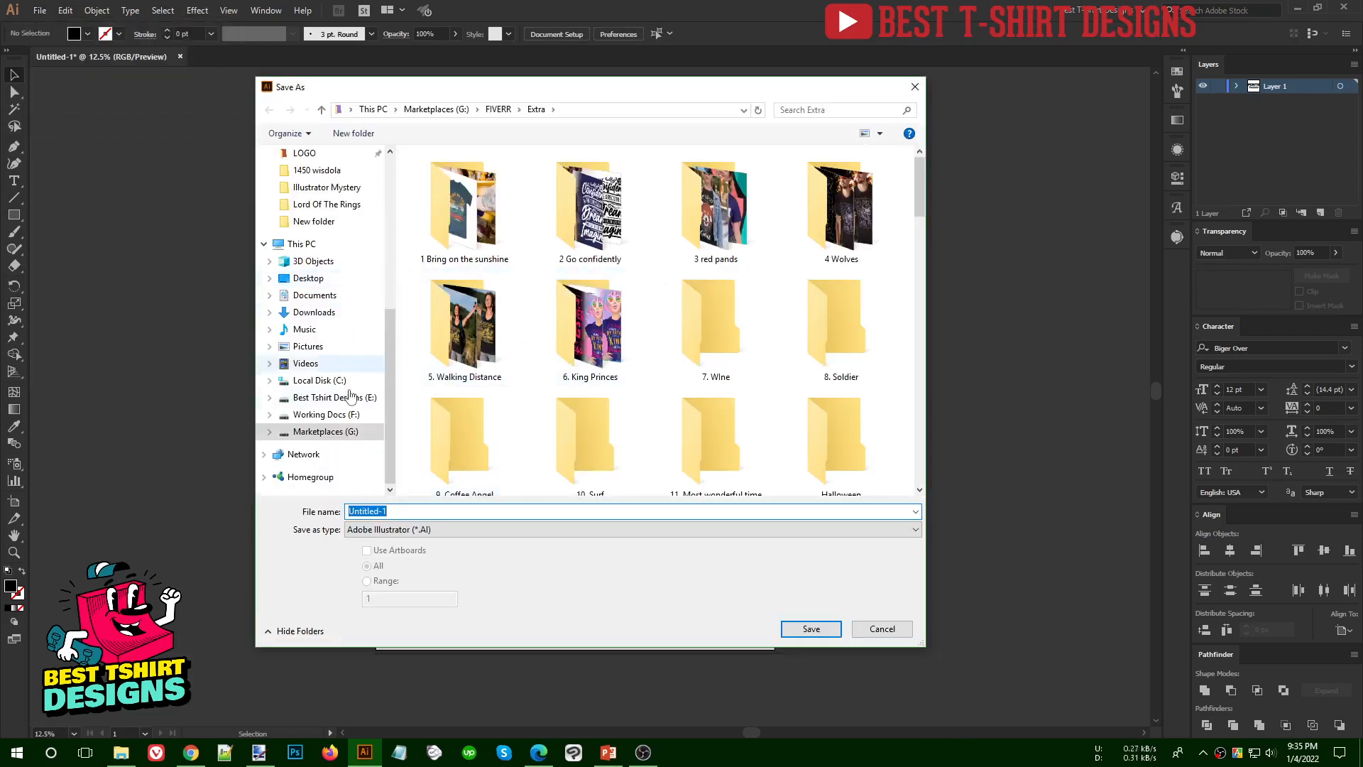
pyautogui.click(350, 432)
pyautogui.doubleClick(478, 234)
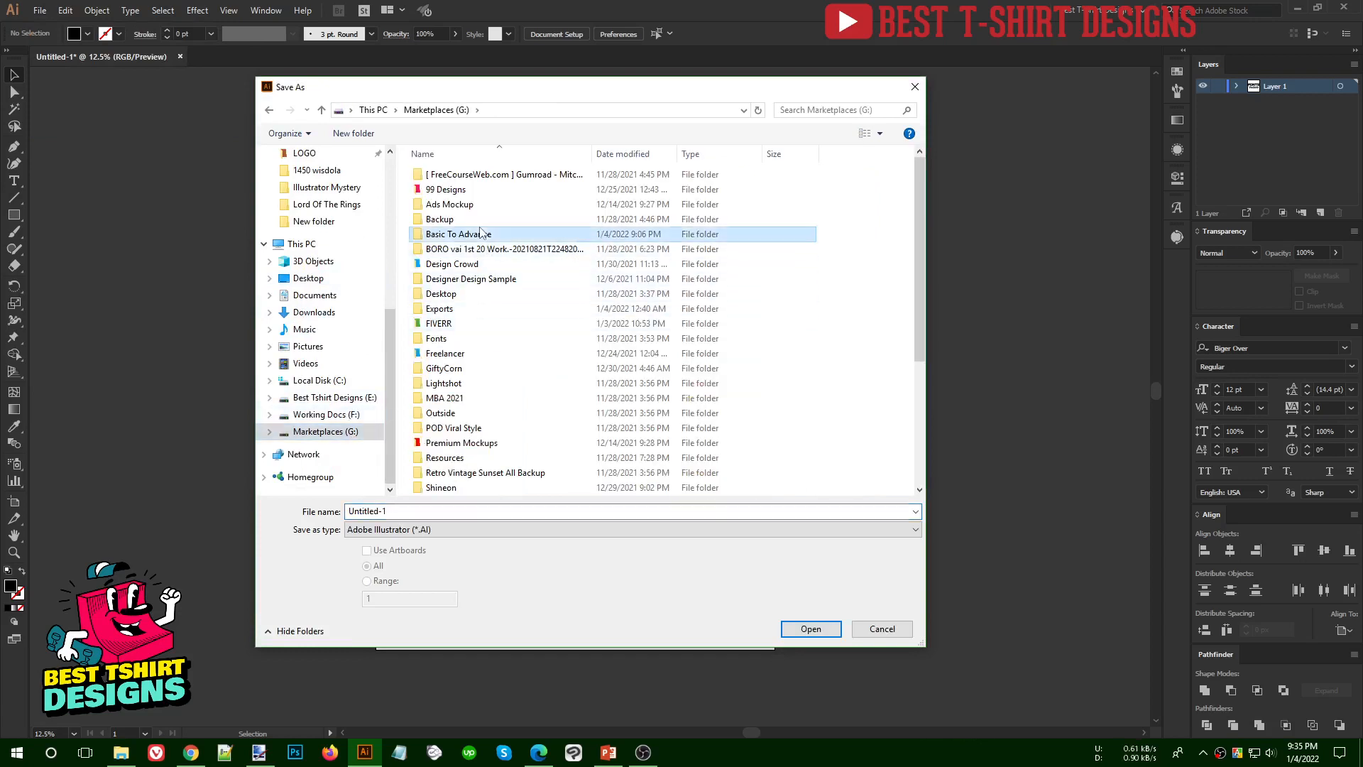
pyautogui.doubleClick(446, 512)
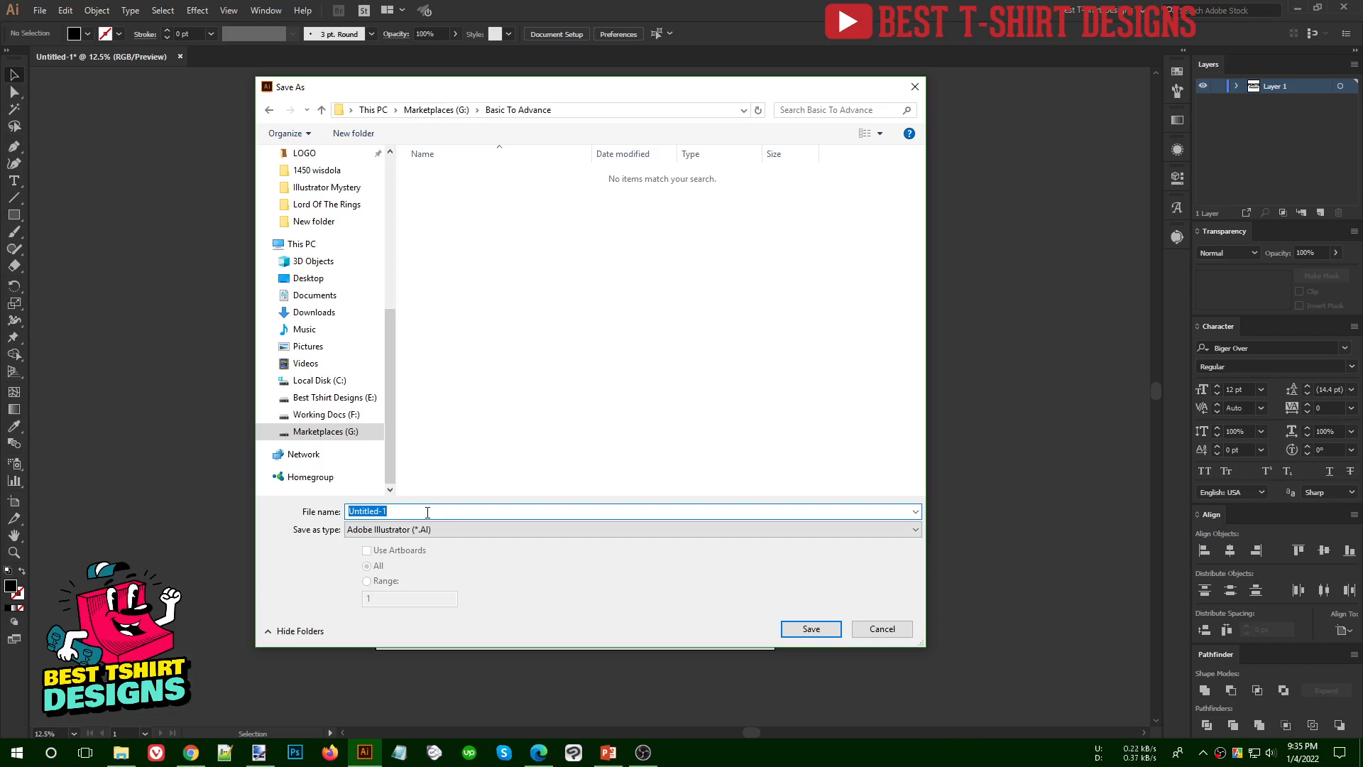
pyautogui.write('Class 1')
# - Keep the Adobe Illustrator (*.AI) file type and save the file with the default Illustrator CC options
pyautogui.click(478, 529)
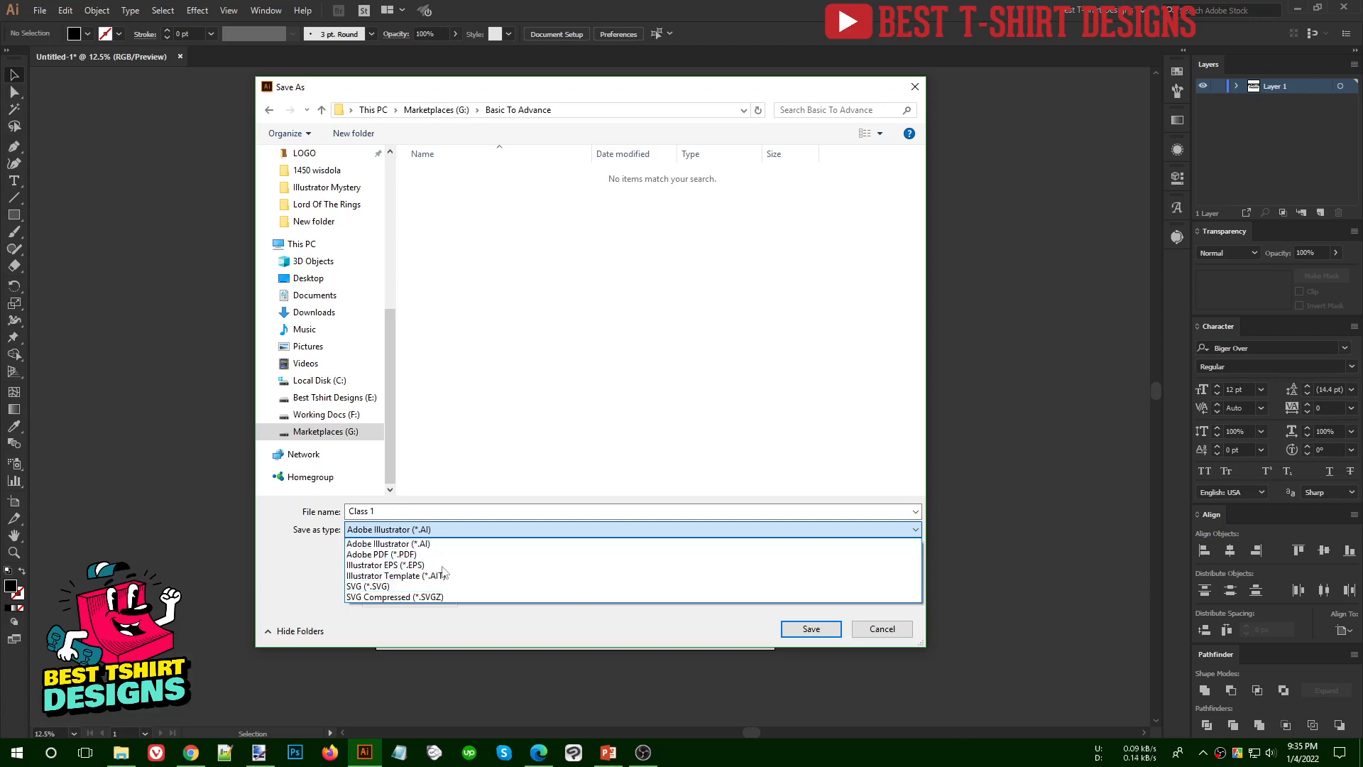
pyautogui.click(467, 532)
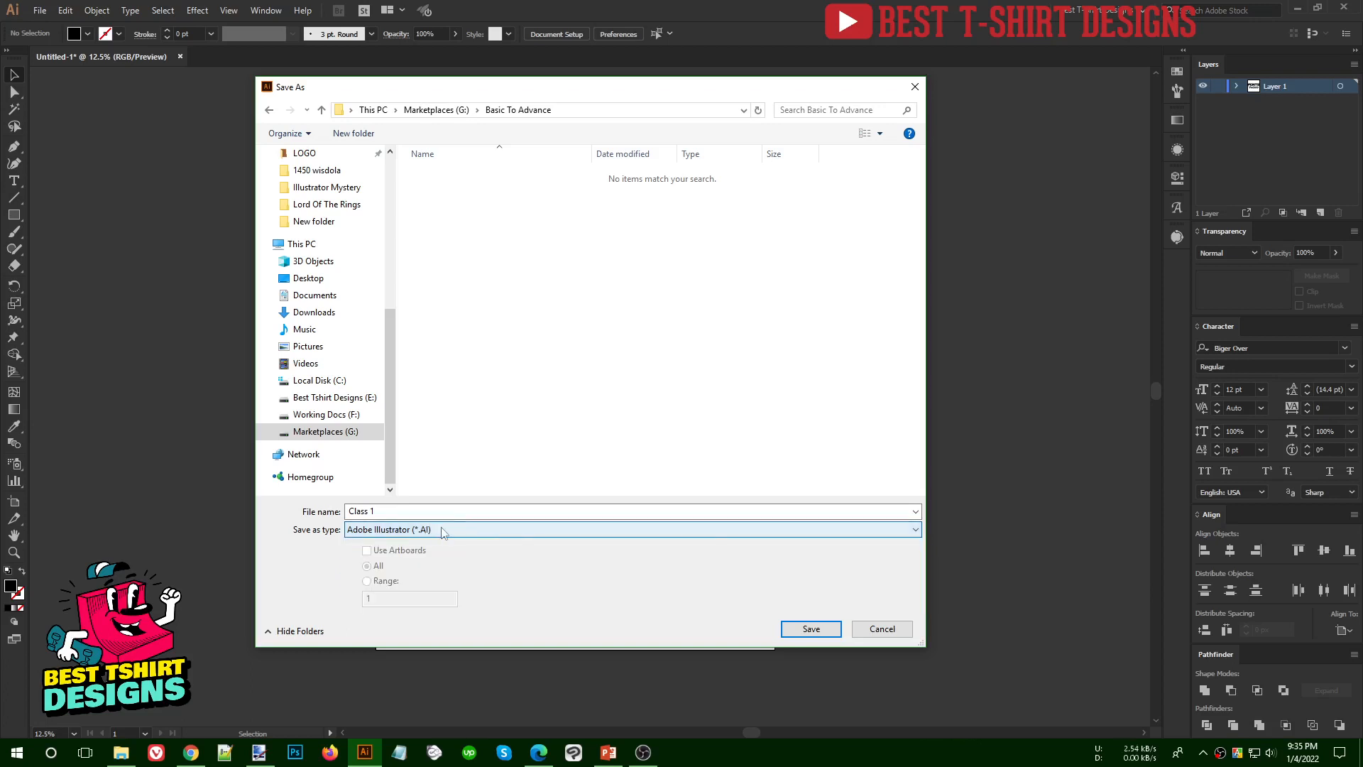
pyautogui.click(441, 512)
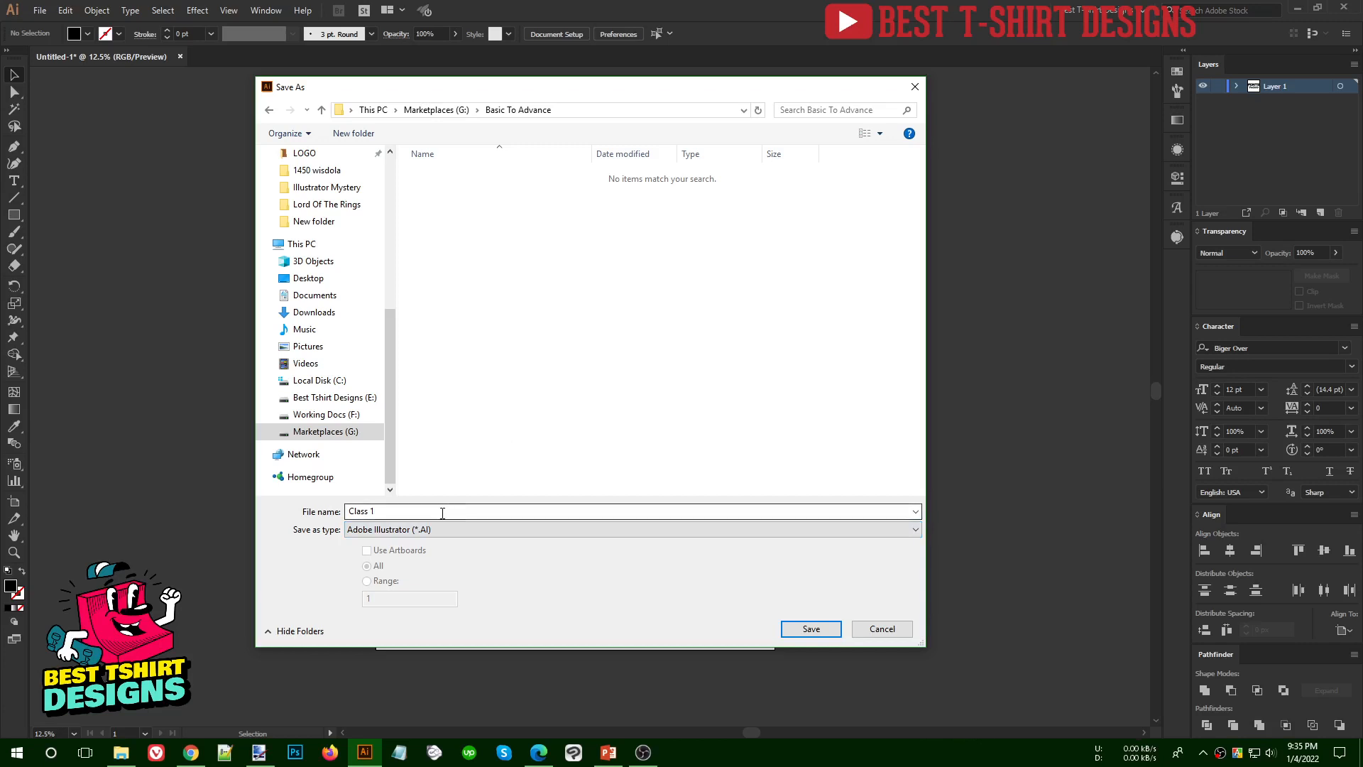
pyautogui.hotkey('ctrl', 'a')
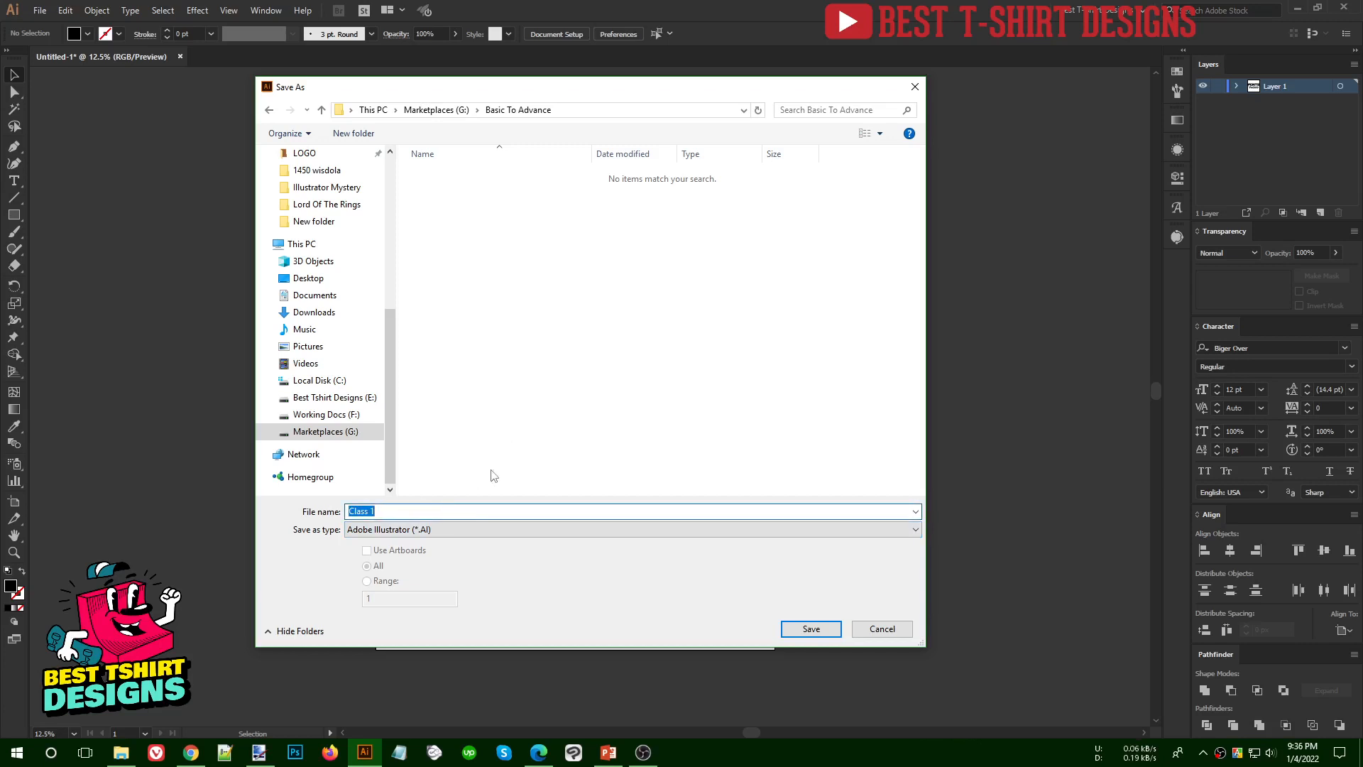
pyautogui.click(376, 512)
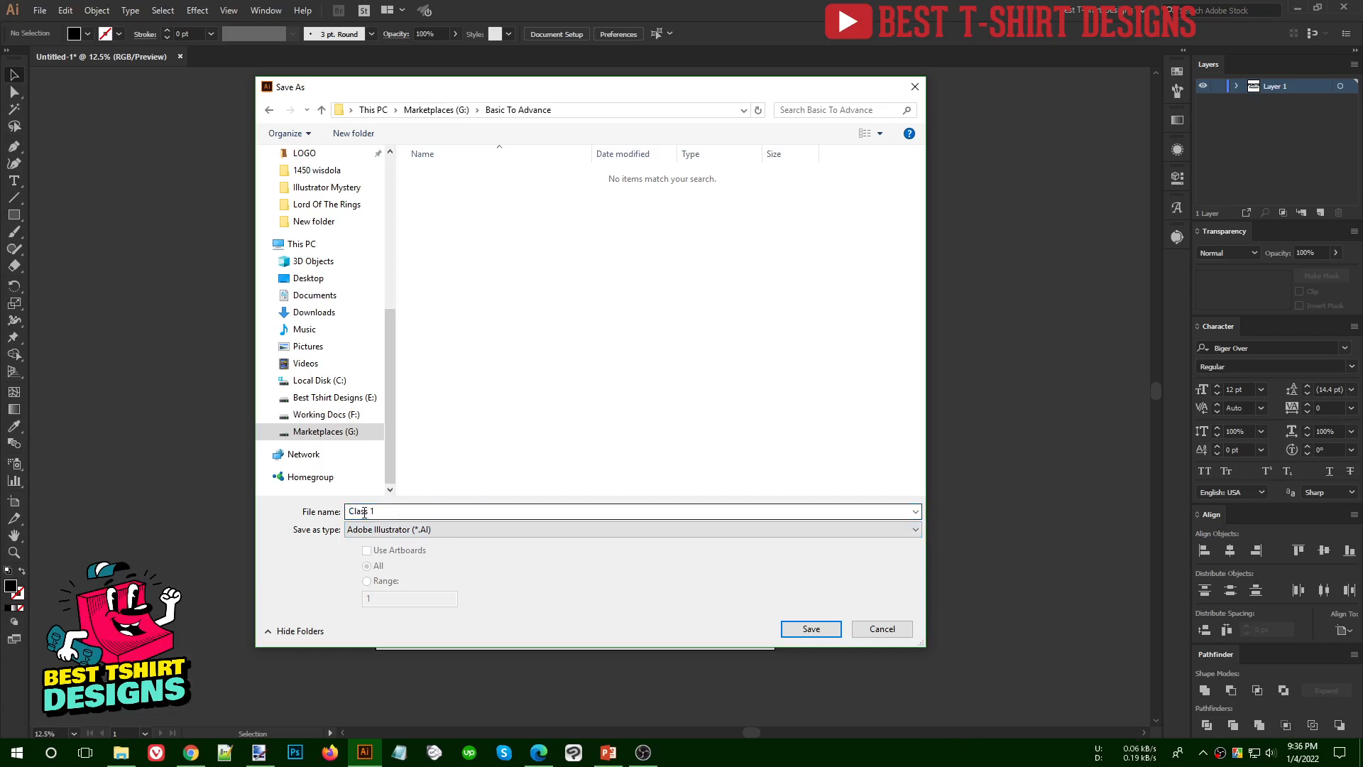
pyautogui.click(795, 622)
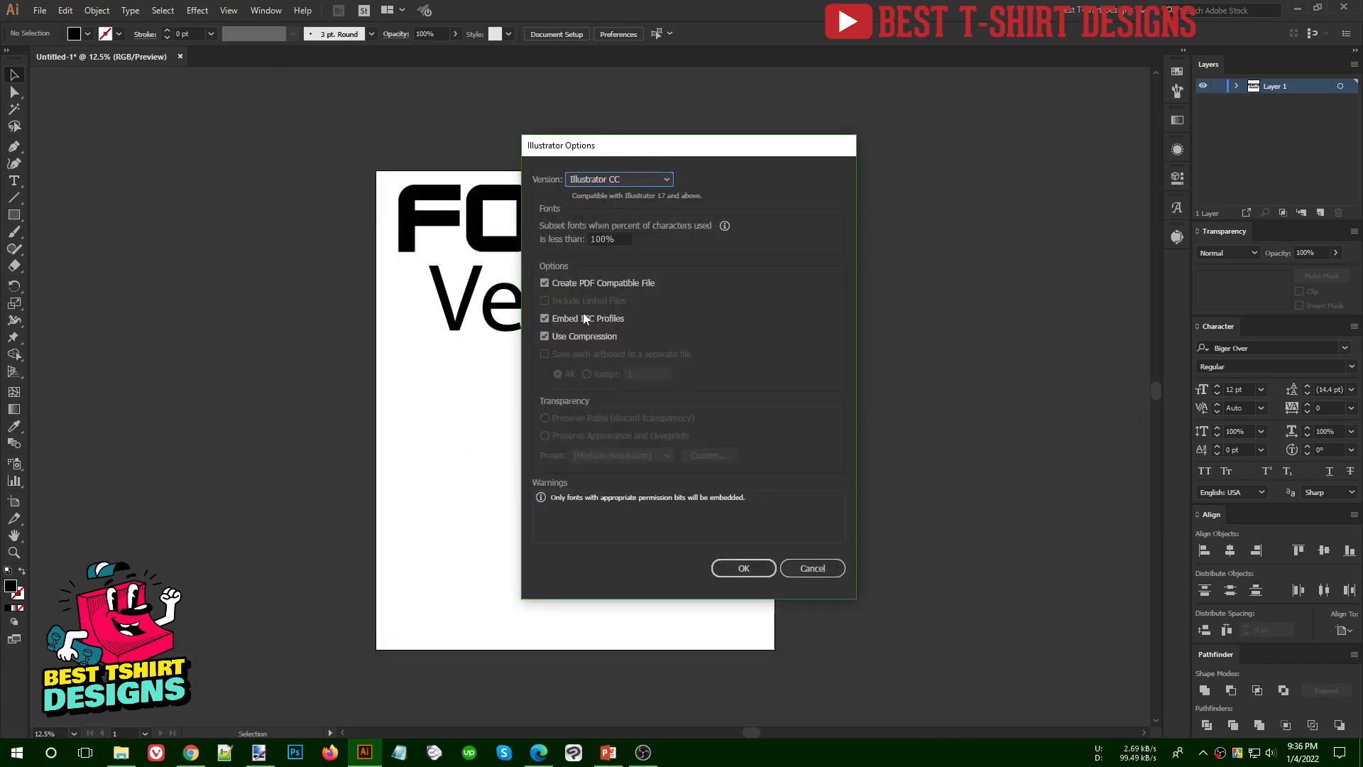
pyautogui.click(739, 564)
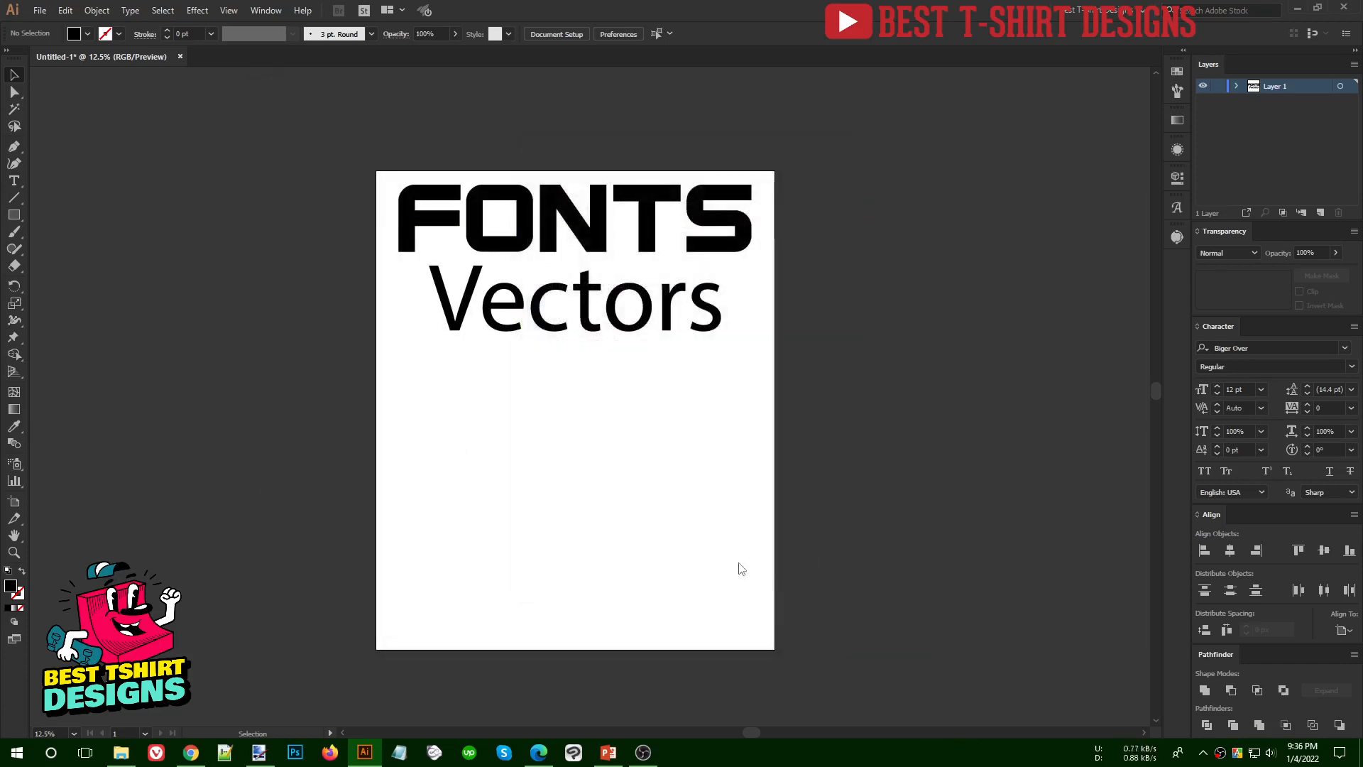
pyautogui.moveTo(338, 137); pyautogui.dragTo(867, 533)
pyautogui.click(338, 160)
pyautogui.moveTo(325, 123); pyautogui.dragTo(861, 554)
pyautogui.click(424, 367)
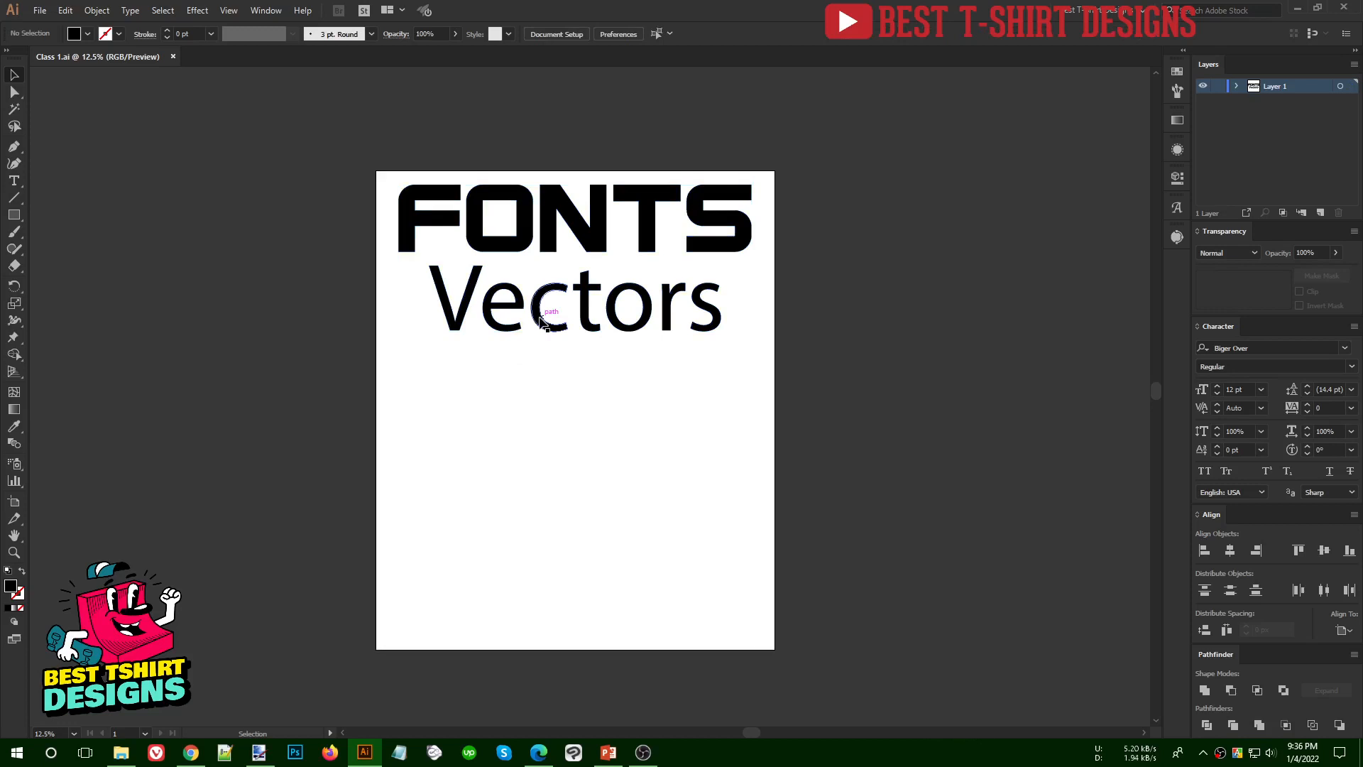
# - Move the outlined "Vectors" word down, away from "FONTS", and save the document
pyautogui.moveTo(541, 321); pyautogui.dragTo(542, 369)
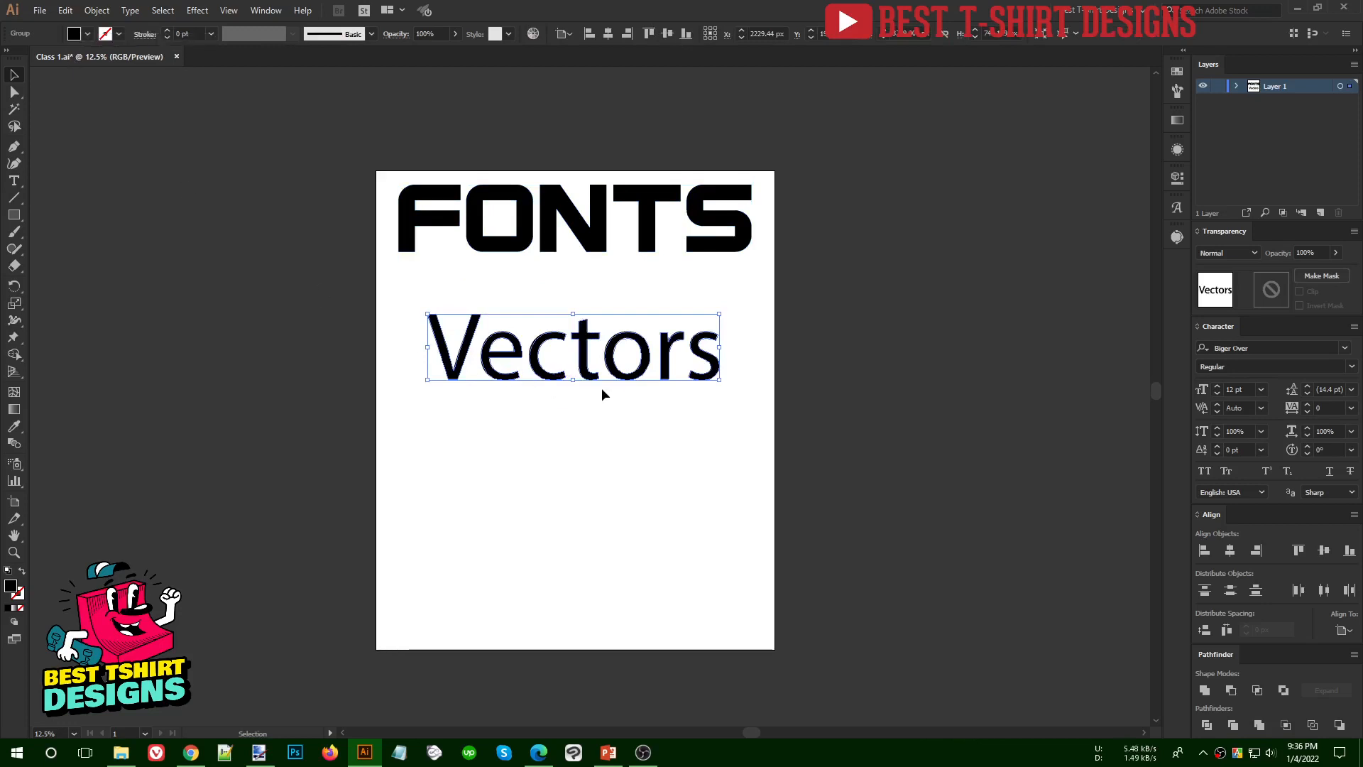
pyautogui.press('a')
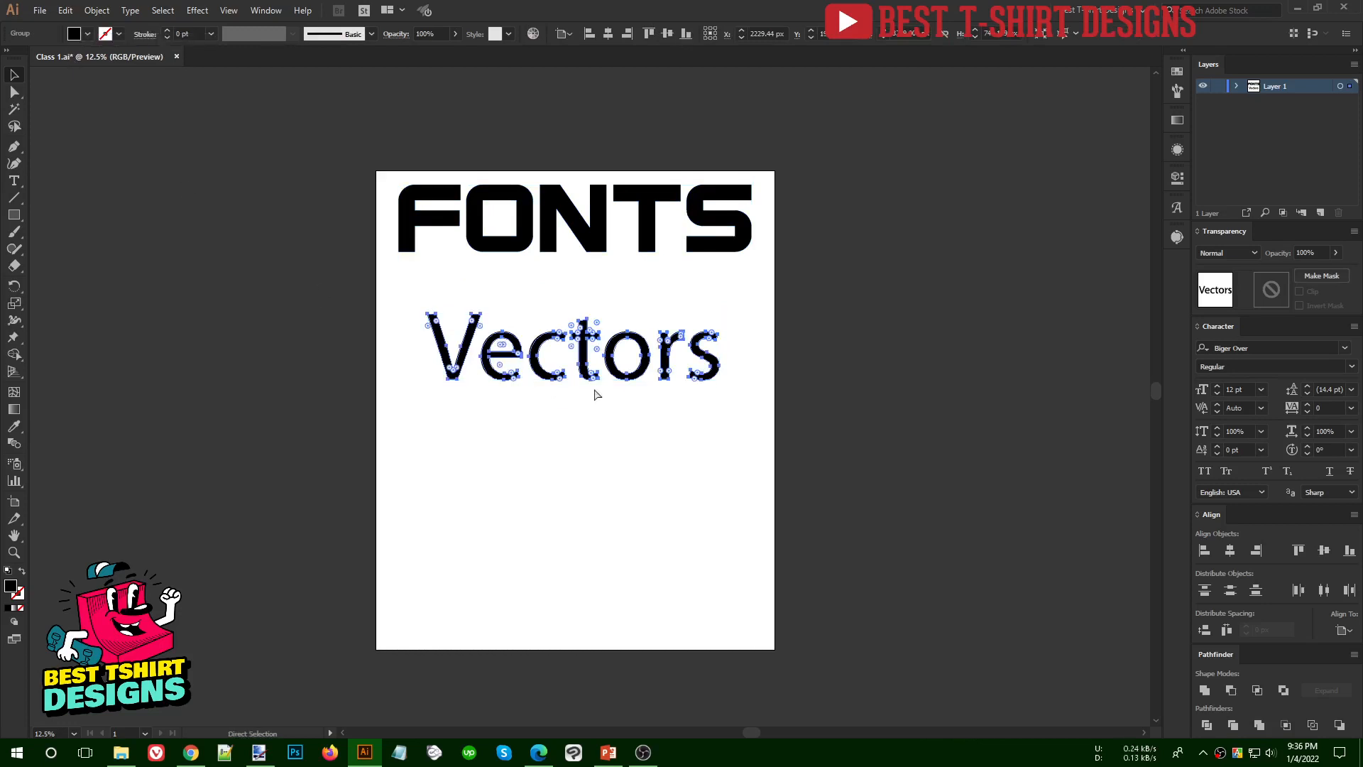
pyautogui.press('v')
pyautogui.hotkey('ctrl', 's')
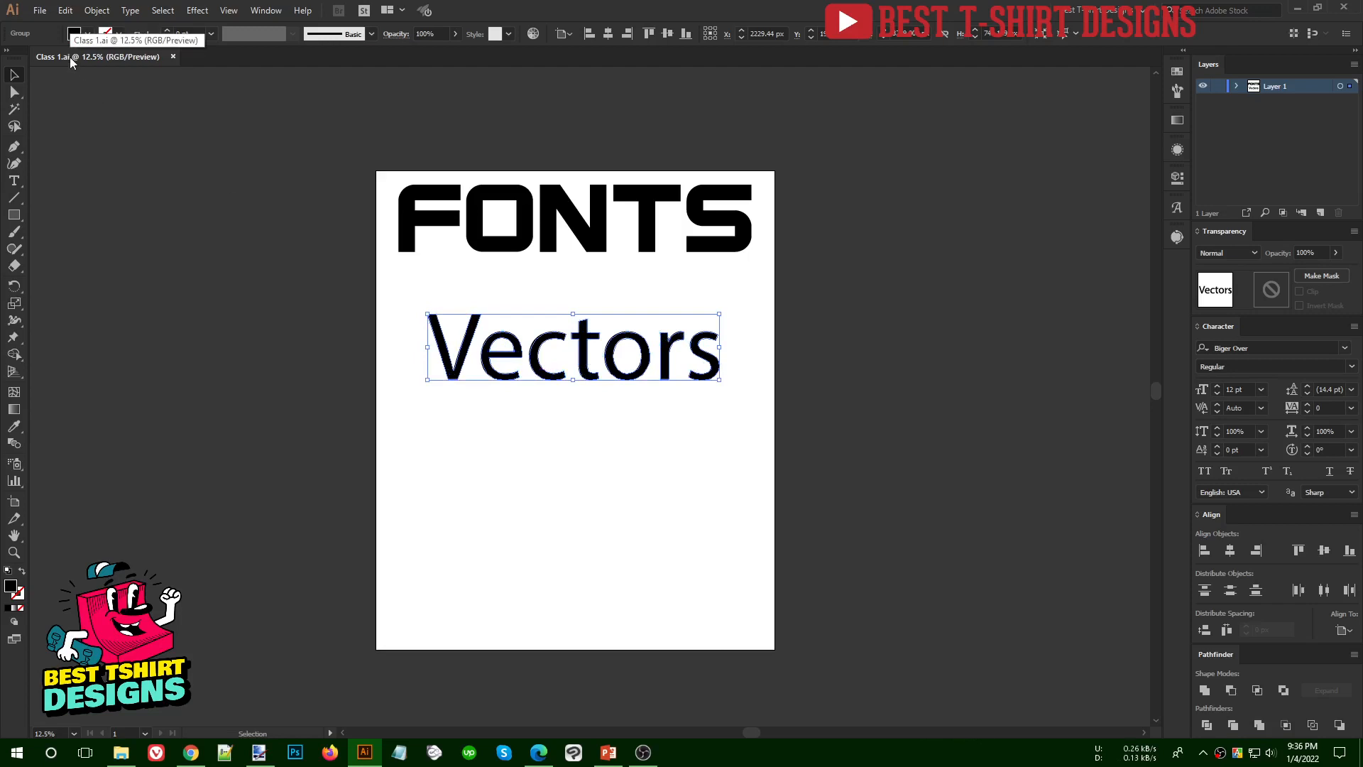
pyautogui.moveTo(329, 129); pyautogui.dragTo(867, 471)
pyautogui.click(867, 472)
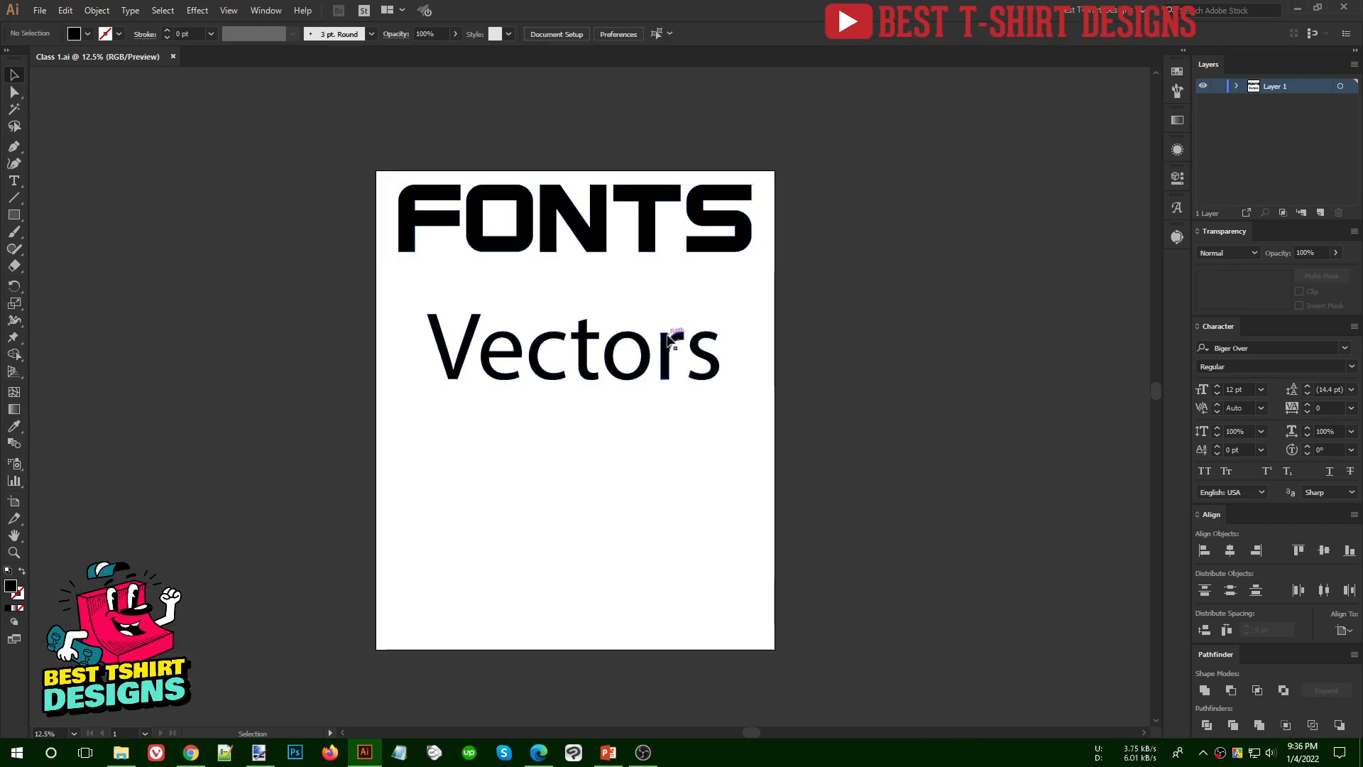
# - Move the "Vectors" word up to just below "FONTS" and center both words horizontally on the artboard
pyautogui.moveTo(662, 342); pyautogui.dragTo(662, 298)
pyautogui.moveTo(700, 484); pyautogui.dragTo(435, 65)
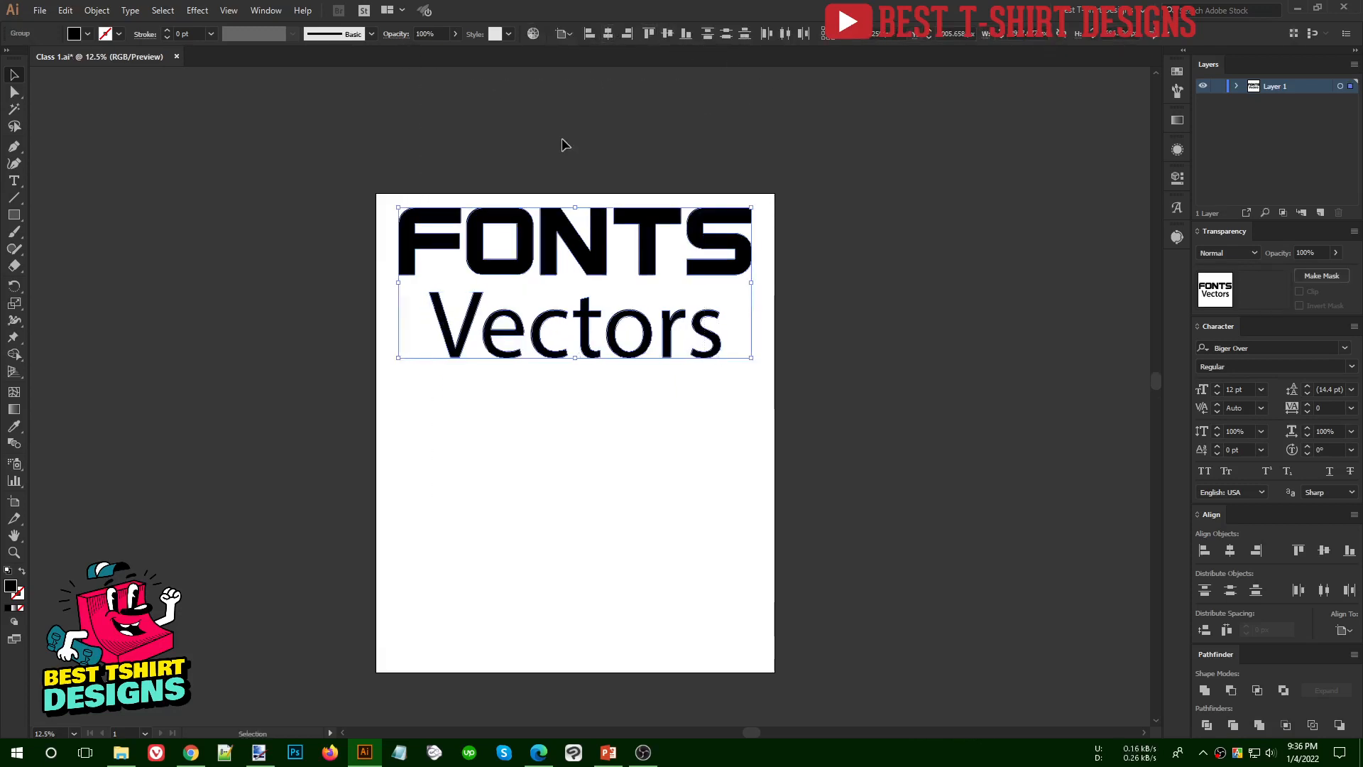
pyautogui.click(470, 152)
pyautogui.moveTo(303, 145); pyautogui.dragTo(816, 496)
pyautogui.click(504, 390)
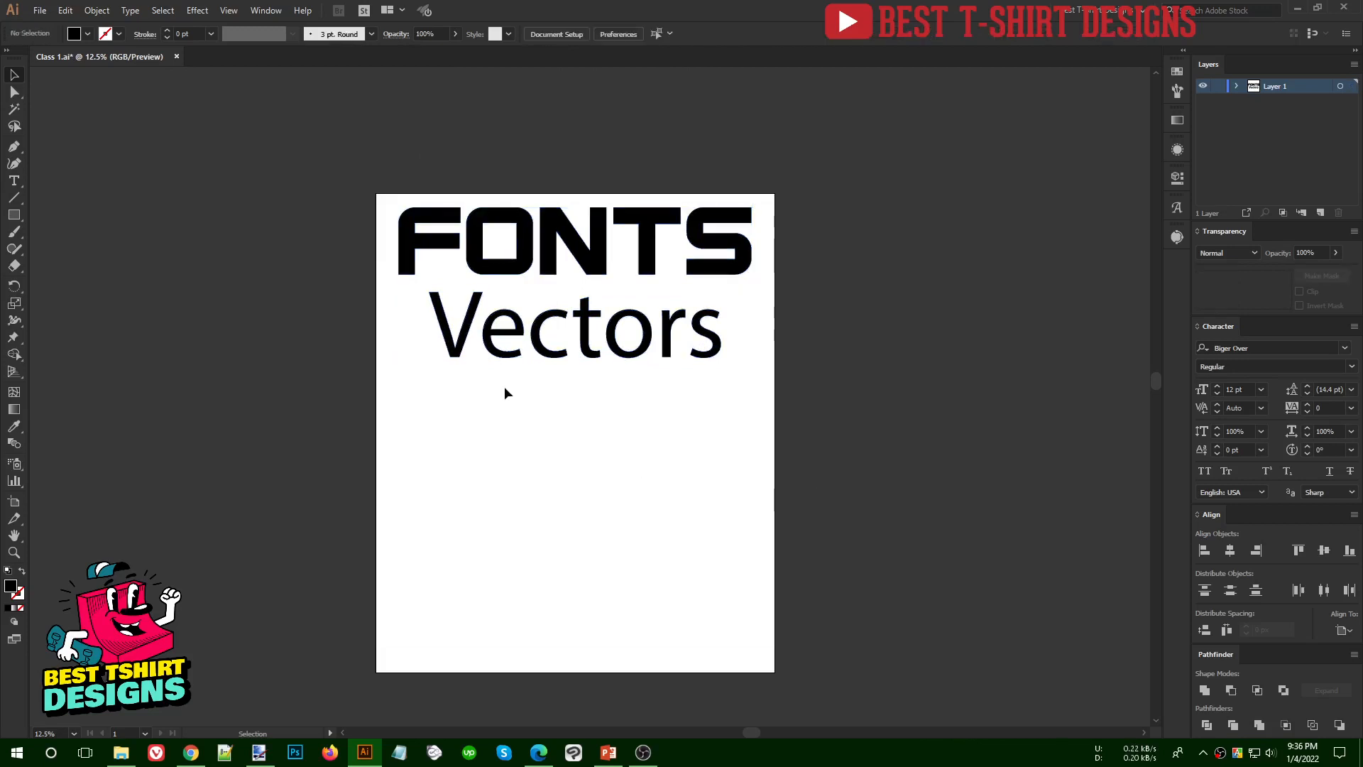
pyautogui.moveTo(326, 179)
pyautogui.mouseDown()
pyautogui.moveTo(918, 599)
pyautogui.moveTo(882, 666)
pyautogui.moveTo(837, 675)
pyautogui.moveTo(344, 170)
pyautogui.mouseUp()
pyautogui.click(811, 525)
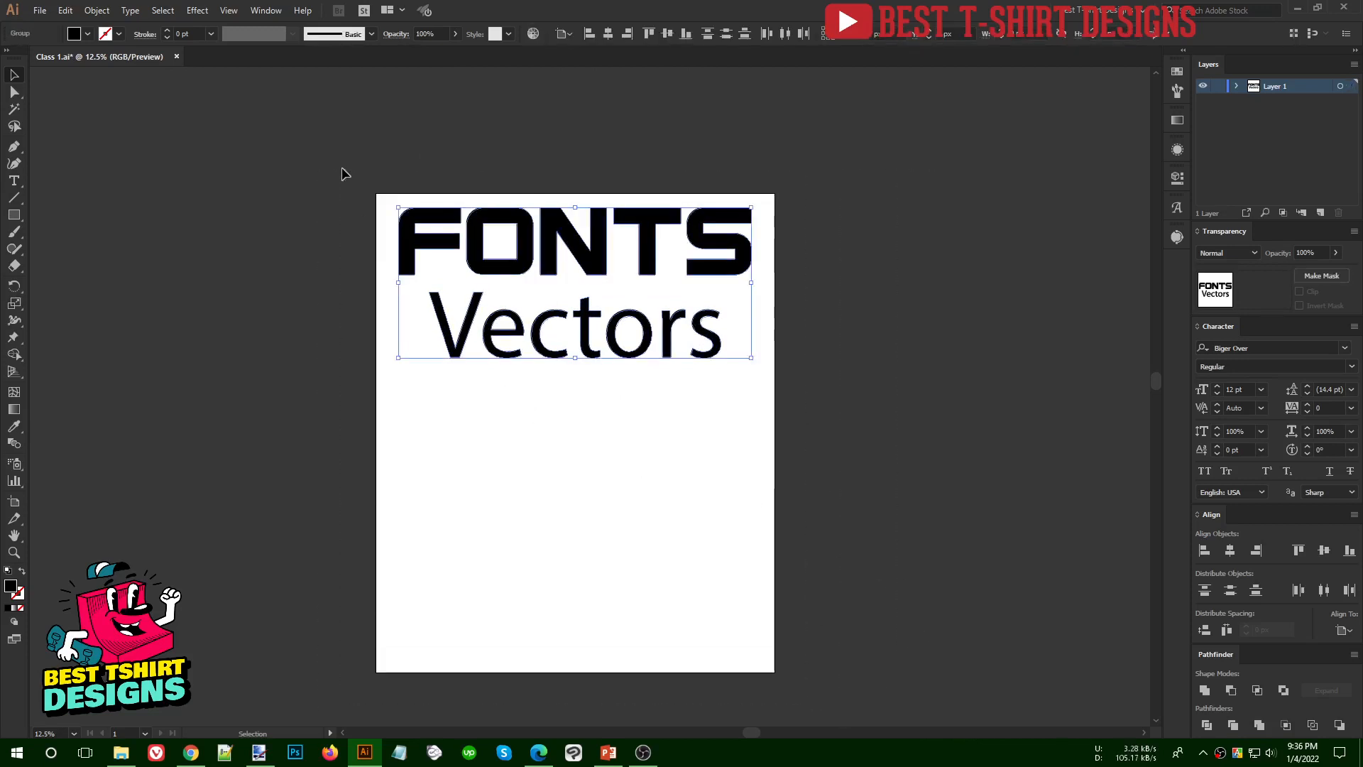
pyautogui.click(650, 399)
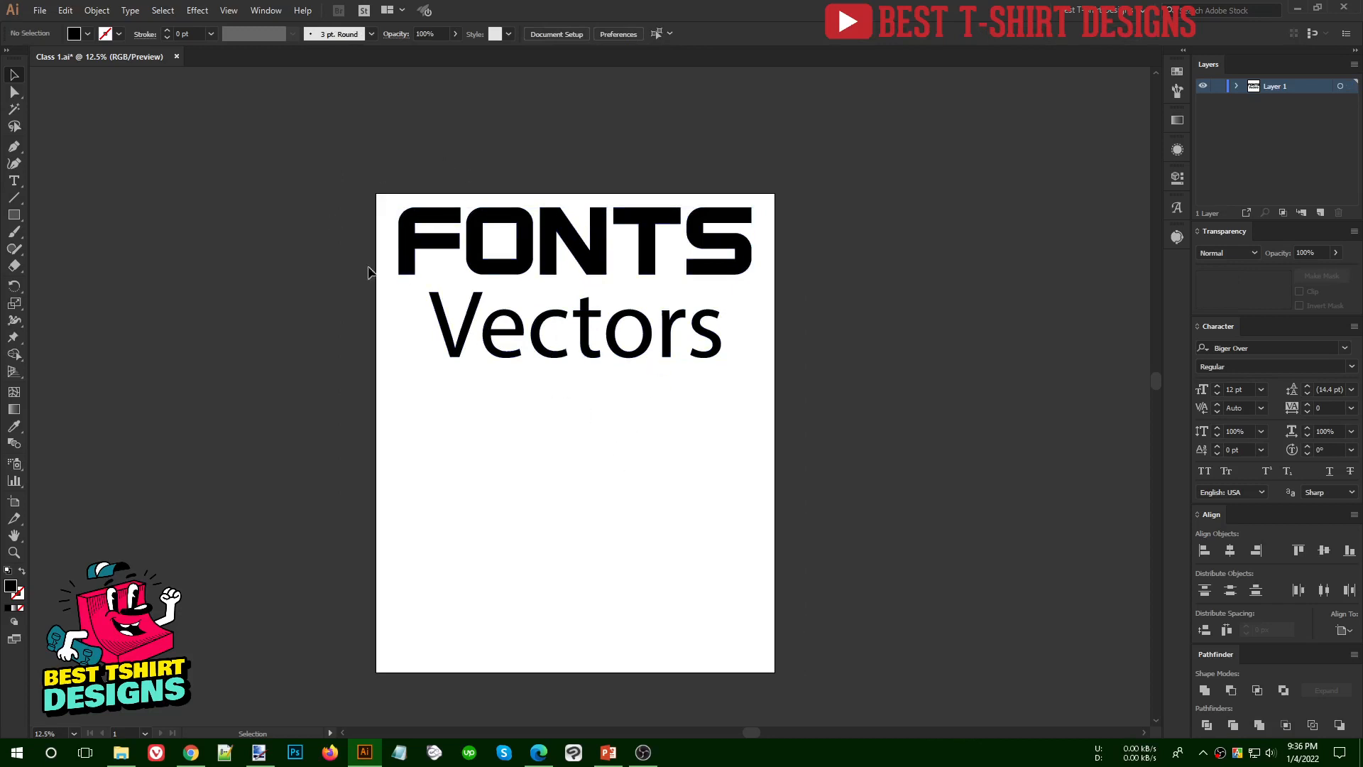
# - Start an Export for Screens of the artboard and rename the artboard "Class 1"
pyautogui.click(37, 13)
pyautogui.moveTo(69, 266)
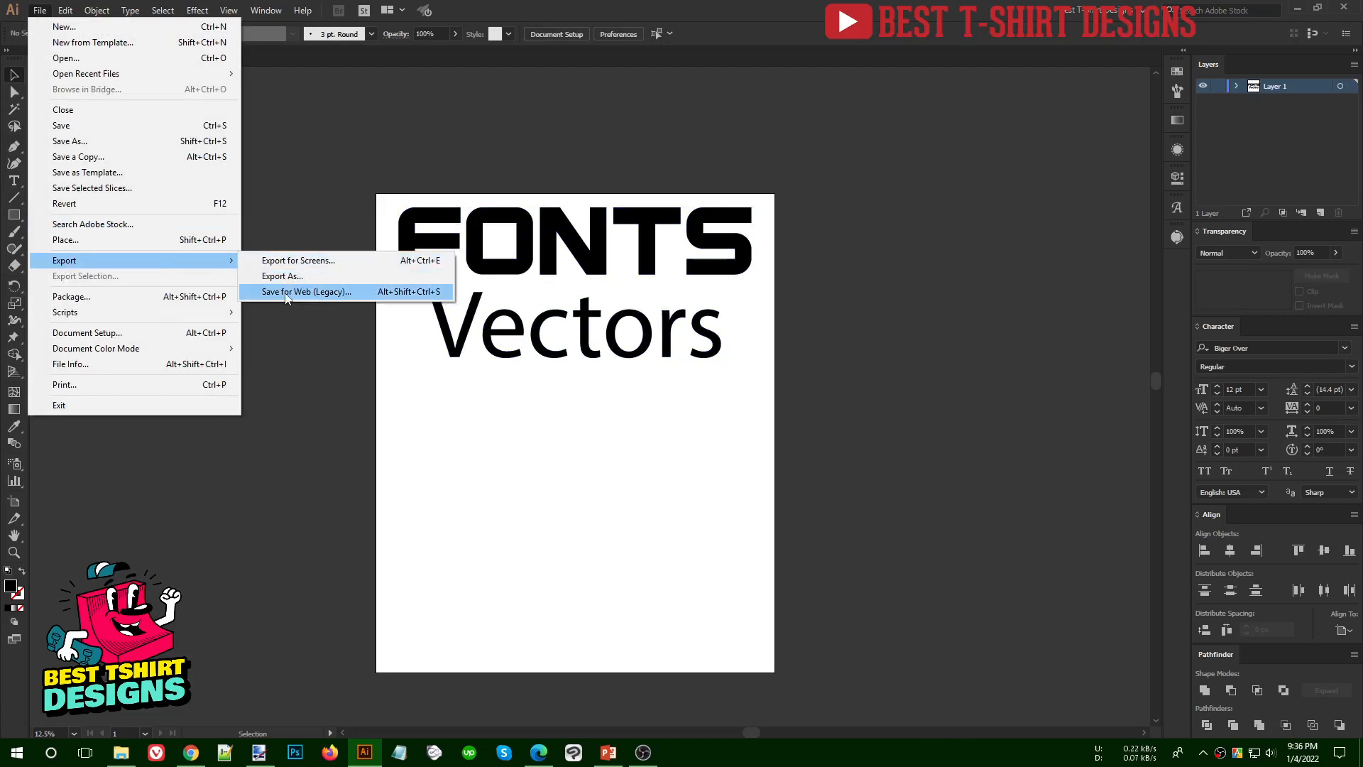
pyautogui.click(308, 262)
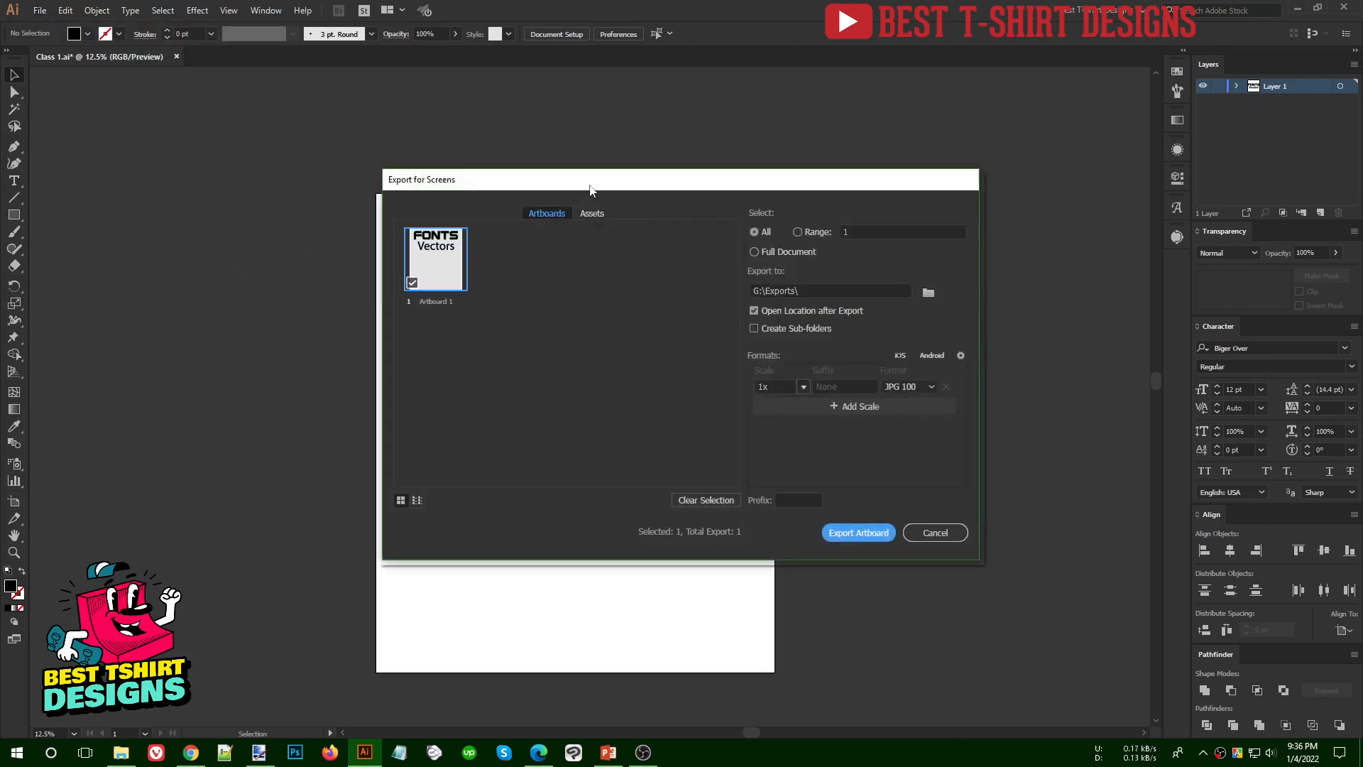
pyautogui.moveTo(590, 189); pyautogui.dragTo(499, 188)
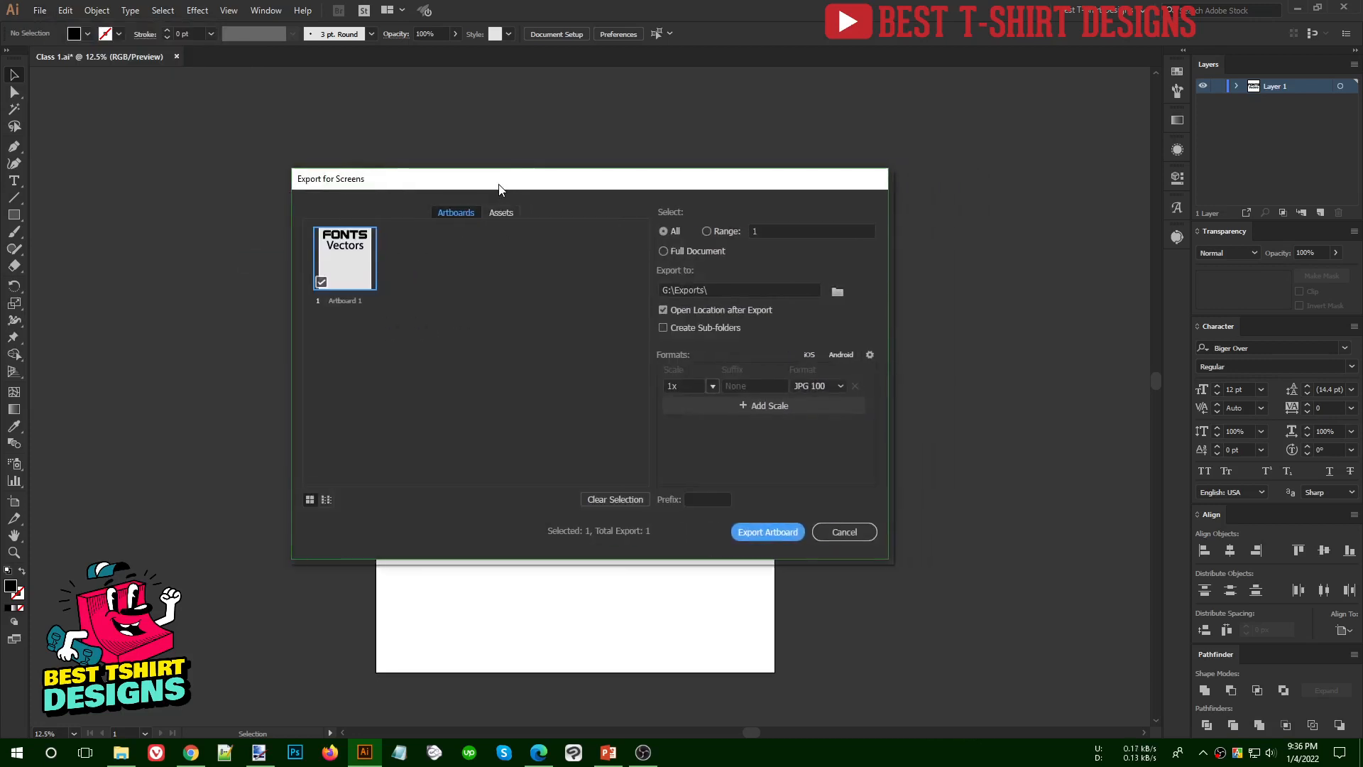
pyautogui.doubleClick(350, 299)
pyautogui.write('Class')
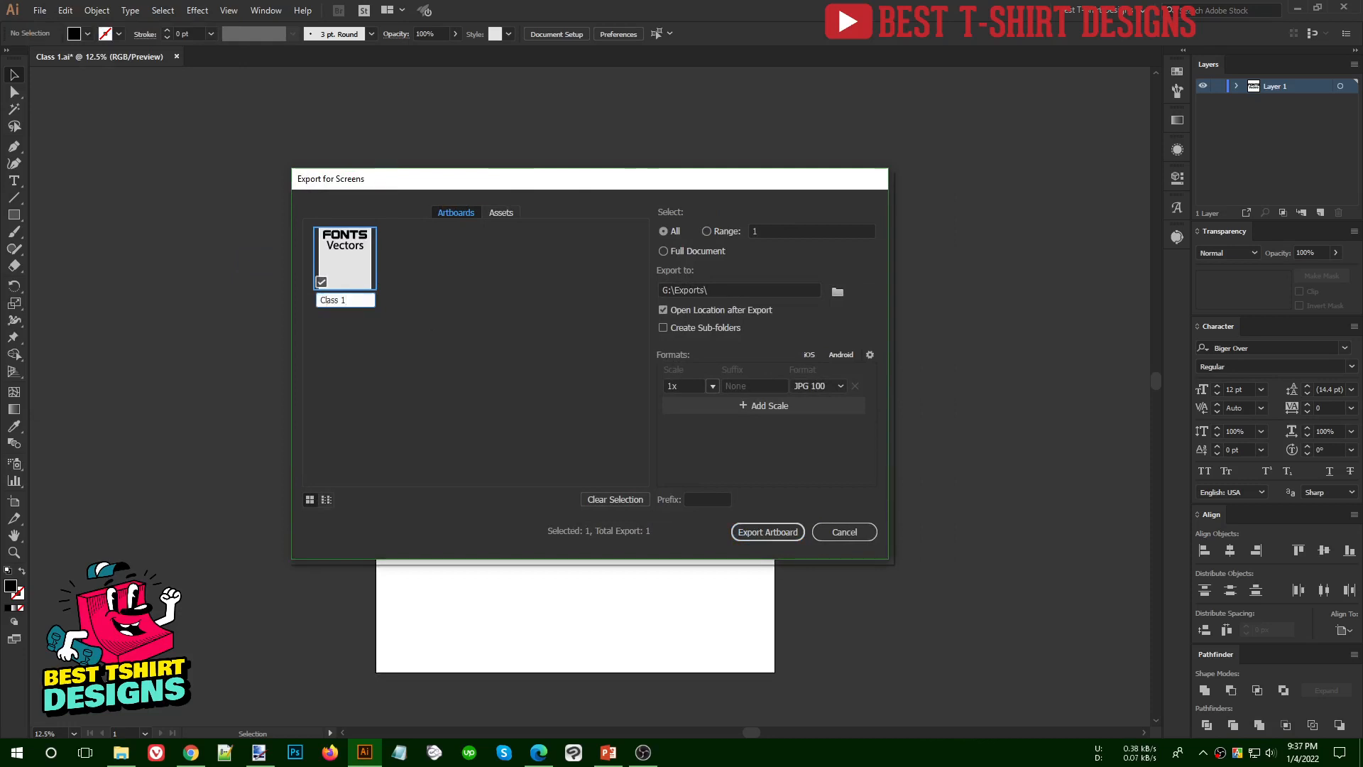
pyautogui.press('Return')
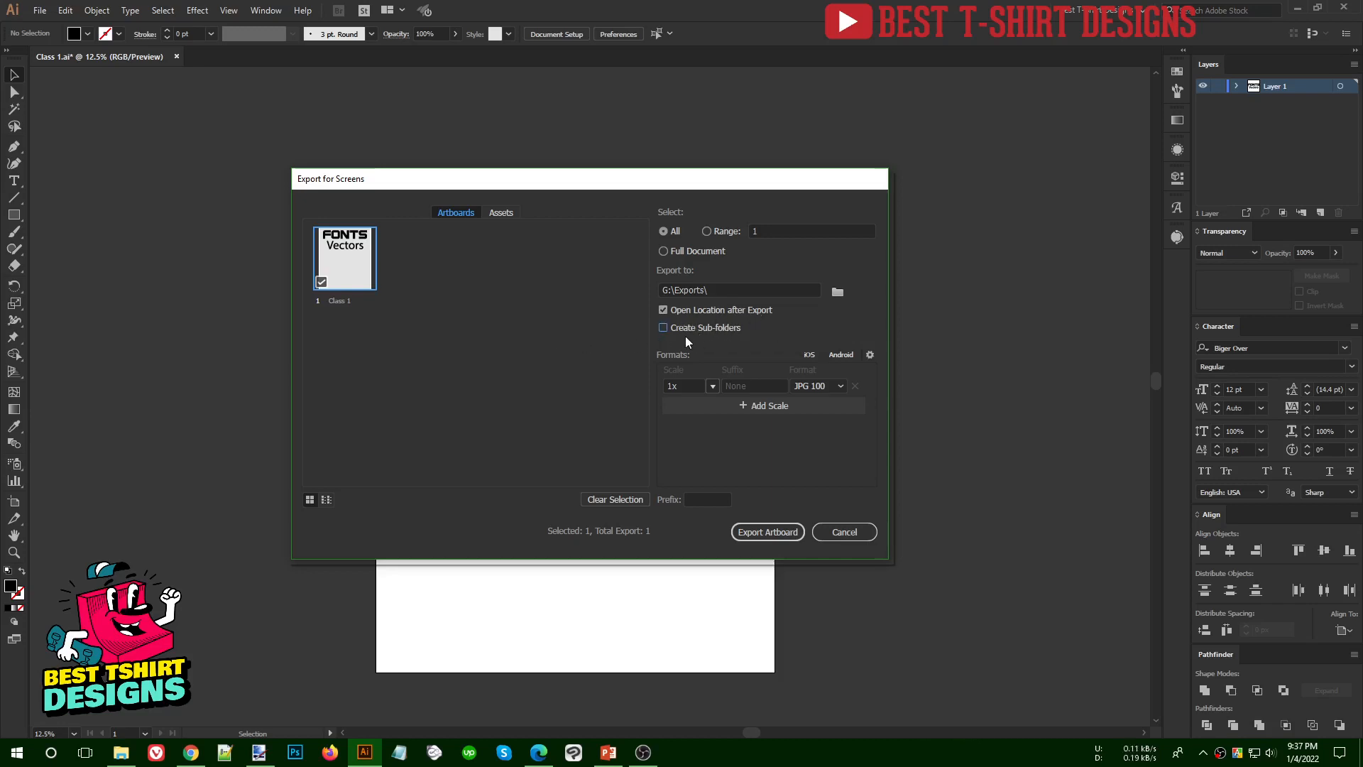
# - Set the first export format to PNG and add a second export entry as JPG 100 with its suffix cleared
pyautogui.click(810, 385)
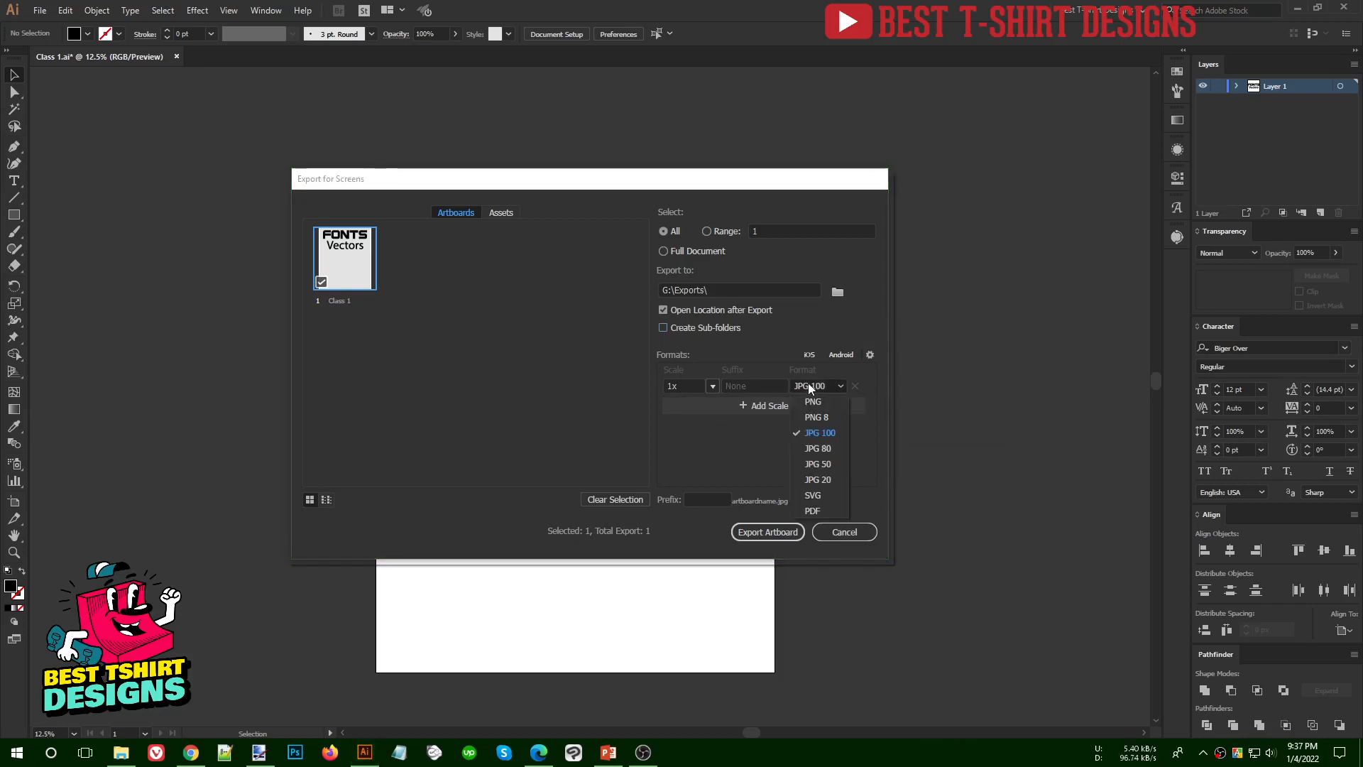
pyautogui.click(814, 402)
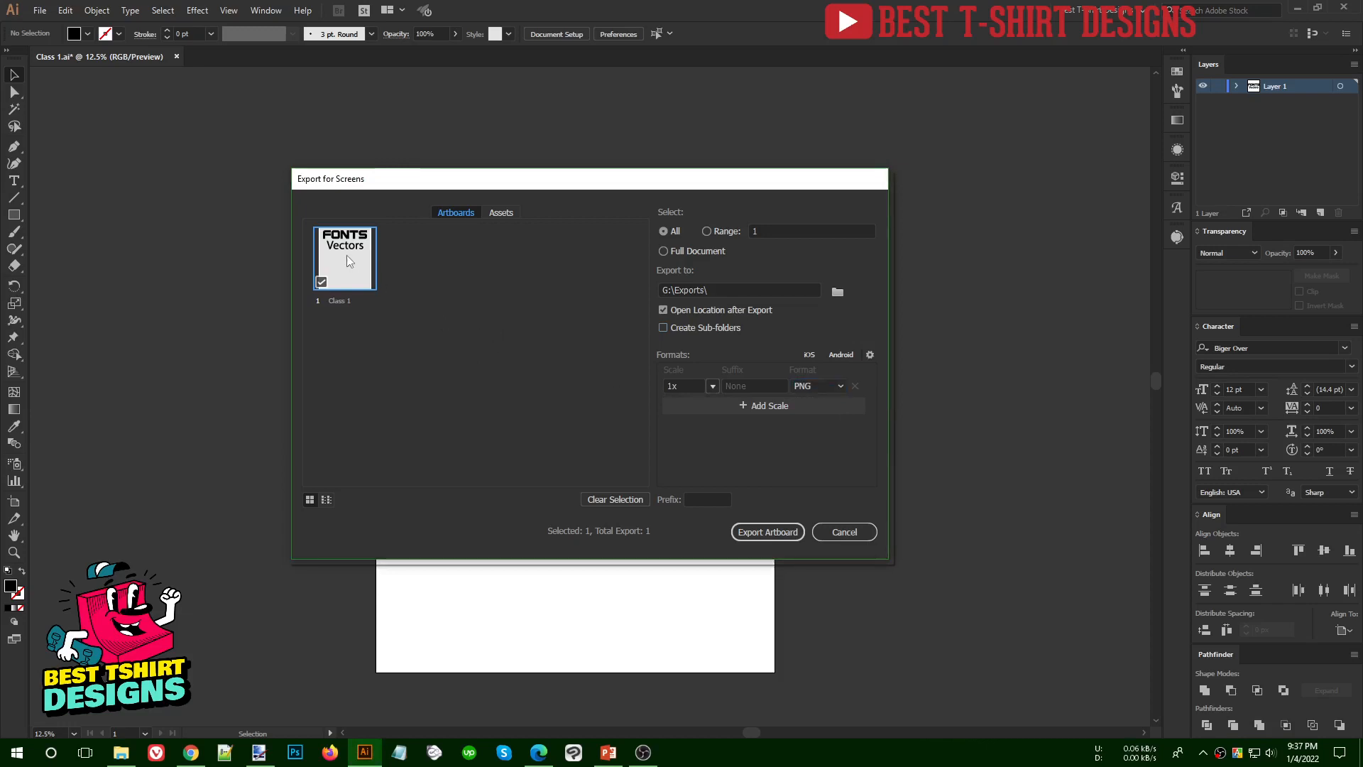
pyautogui.click(777, 416)
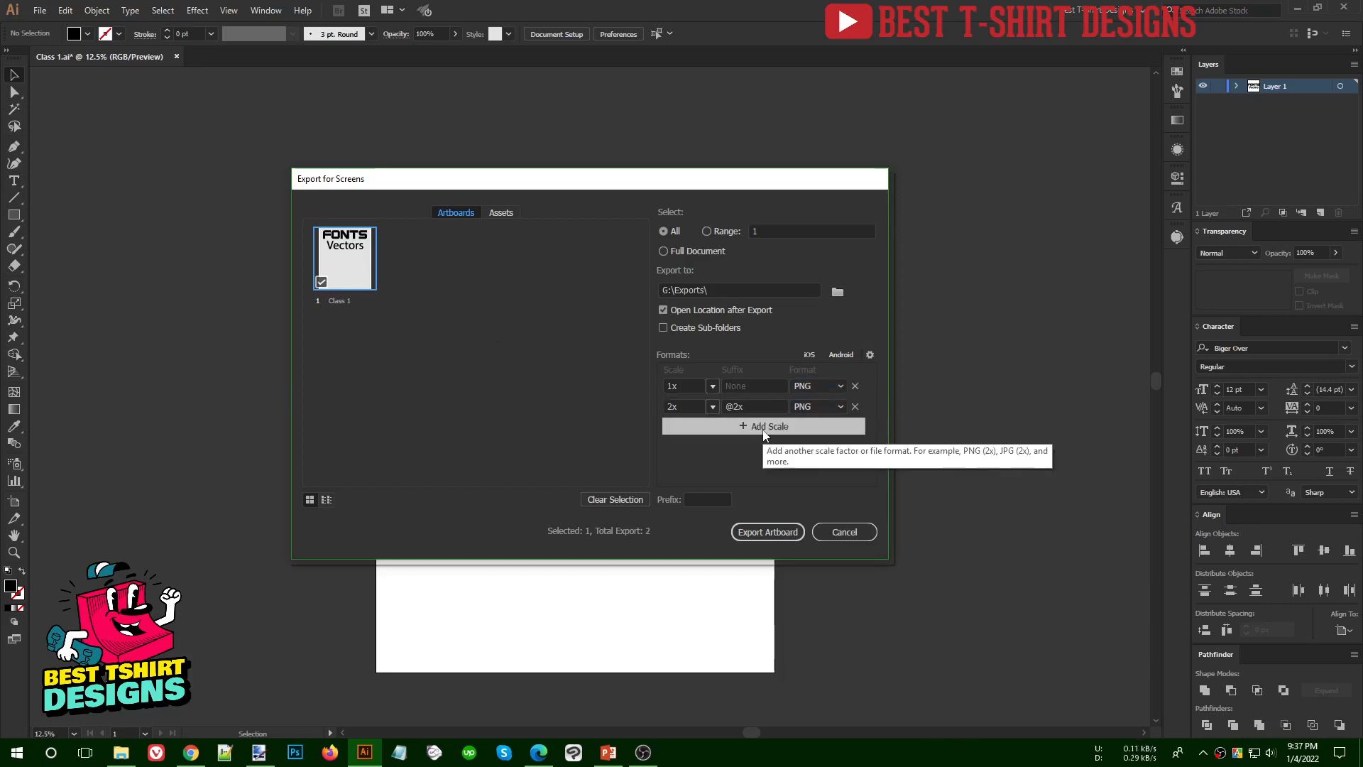
pyautogui.click(842, 407)
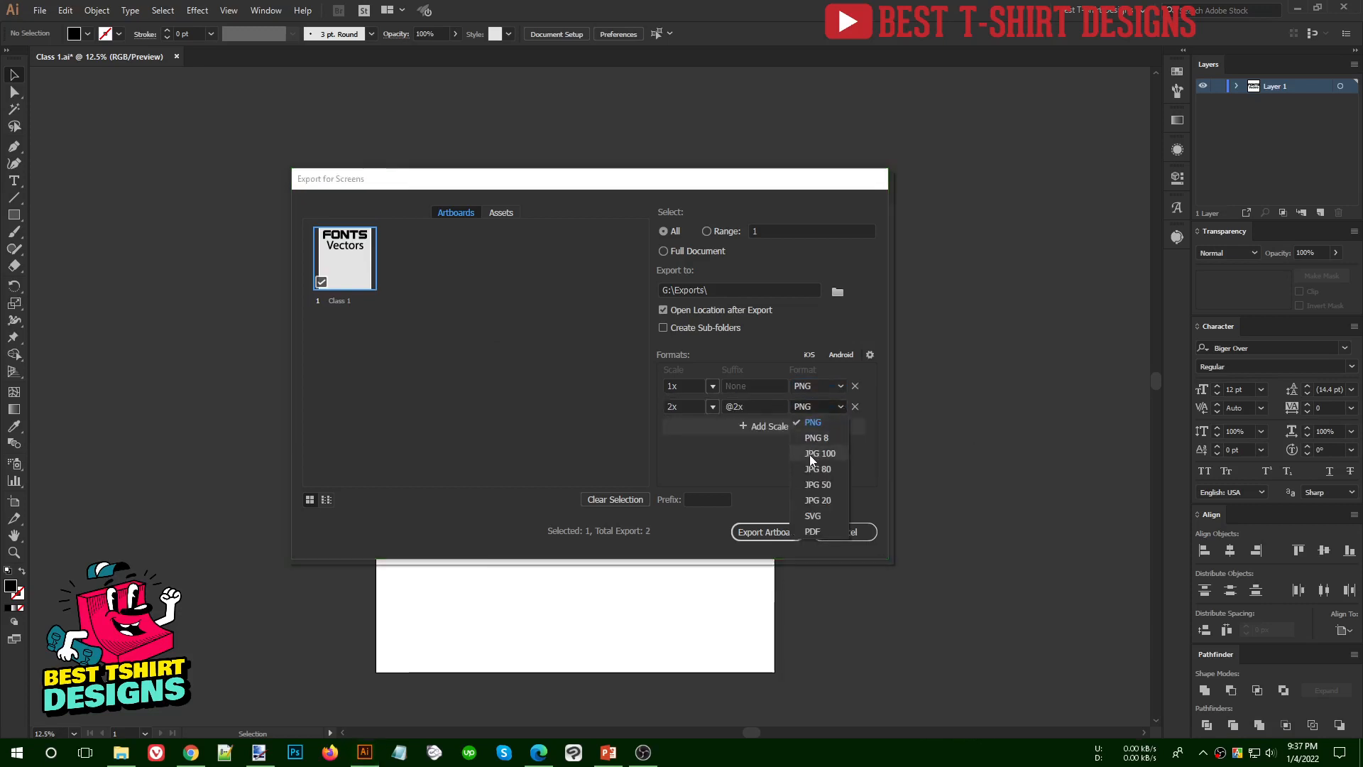
pyautogui.click(809, 455)
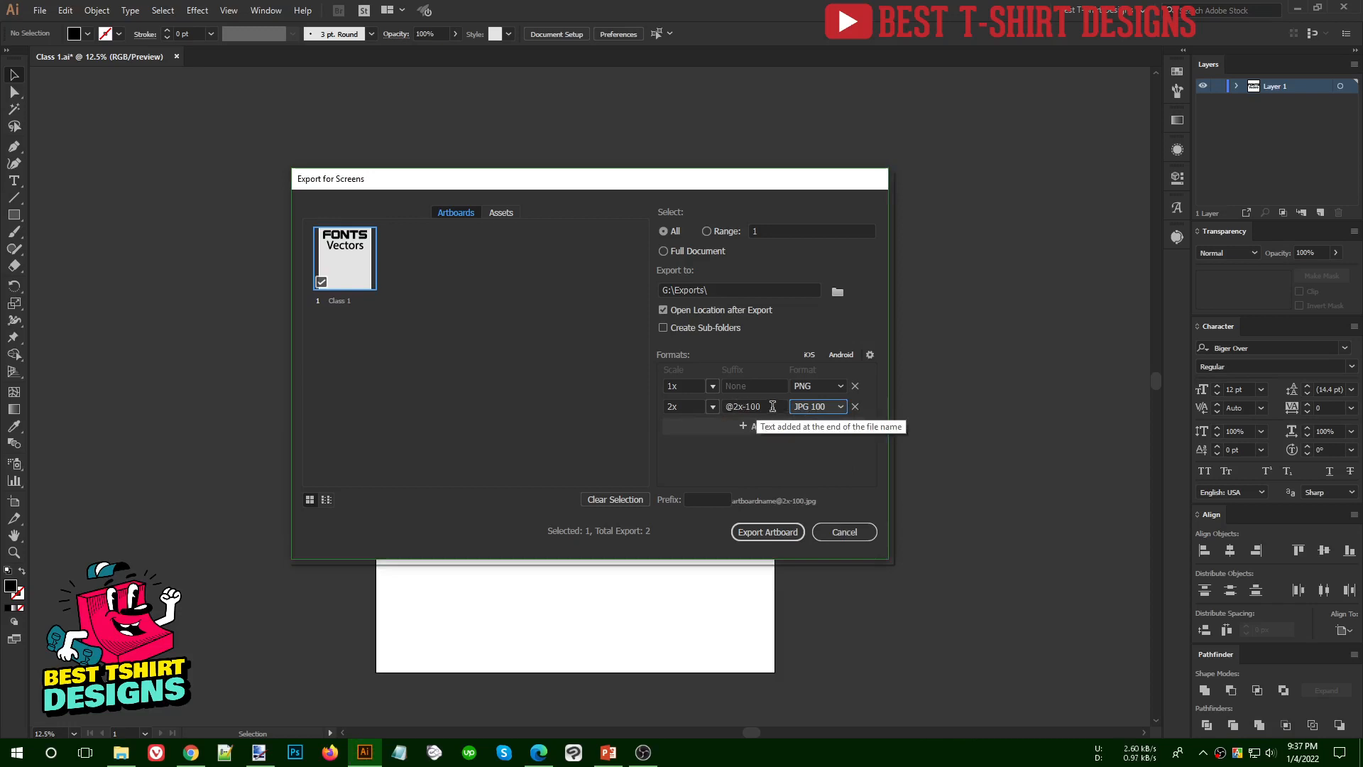
pyautogui.moveTo(771, 407); pyautogui.dragTo(595, 411)
pyautogui.press('BackSpace')
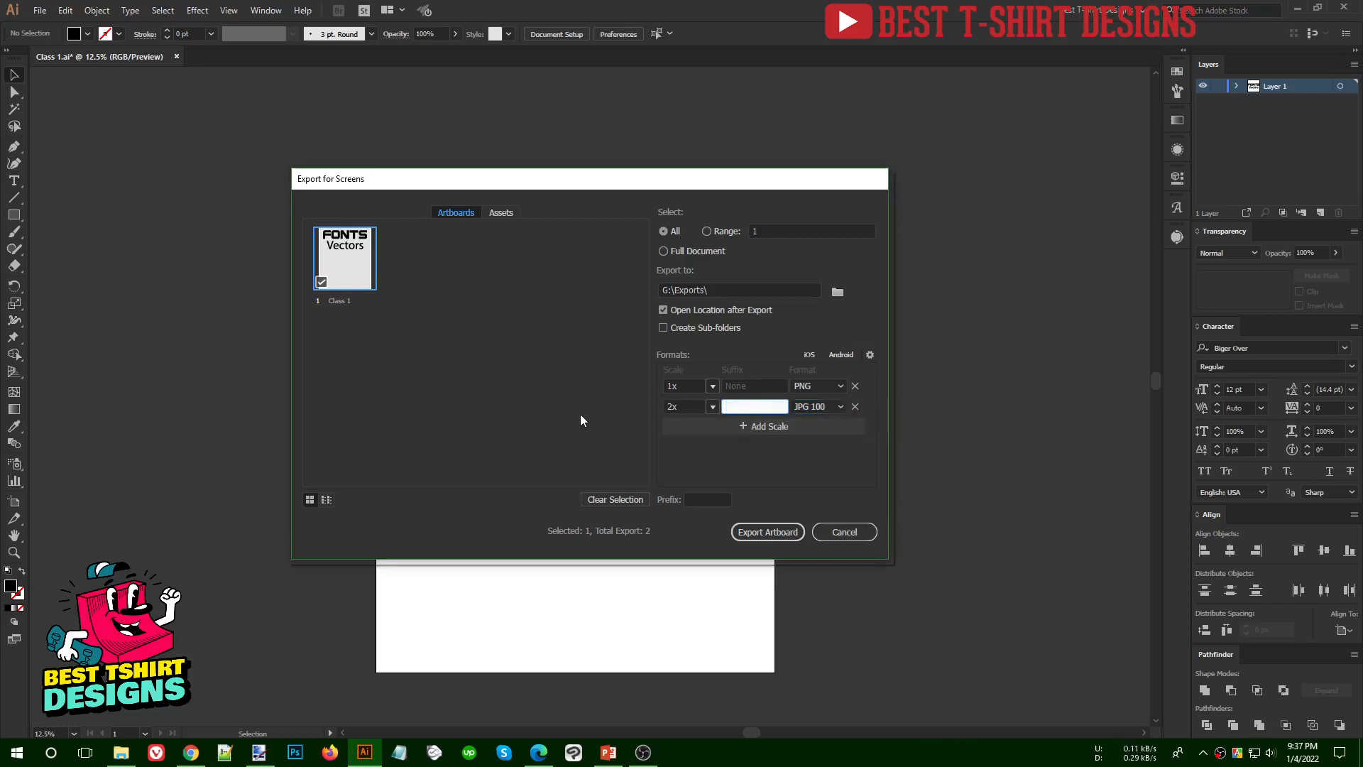
pyautogui.click(727, 454)
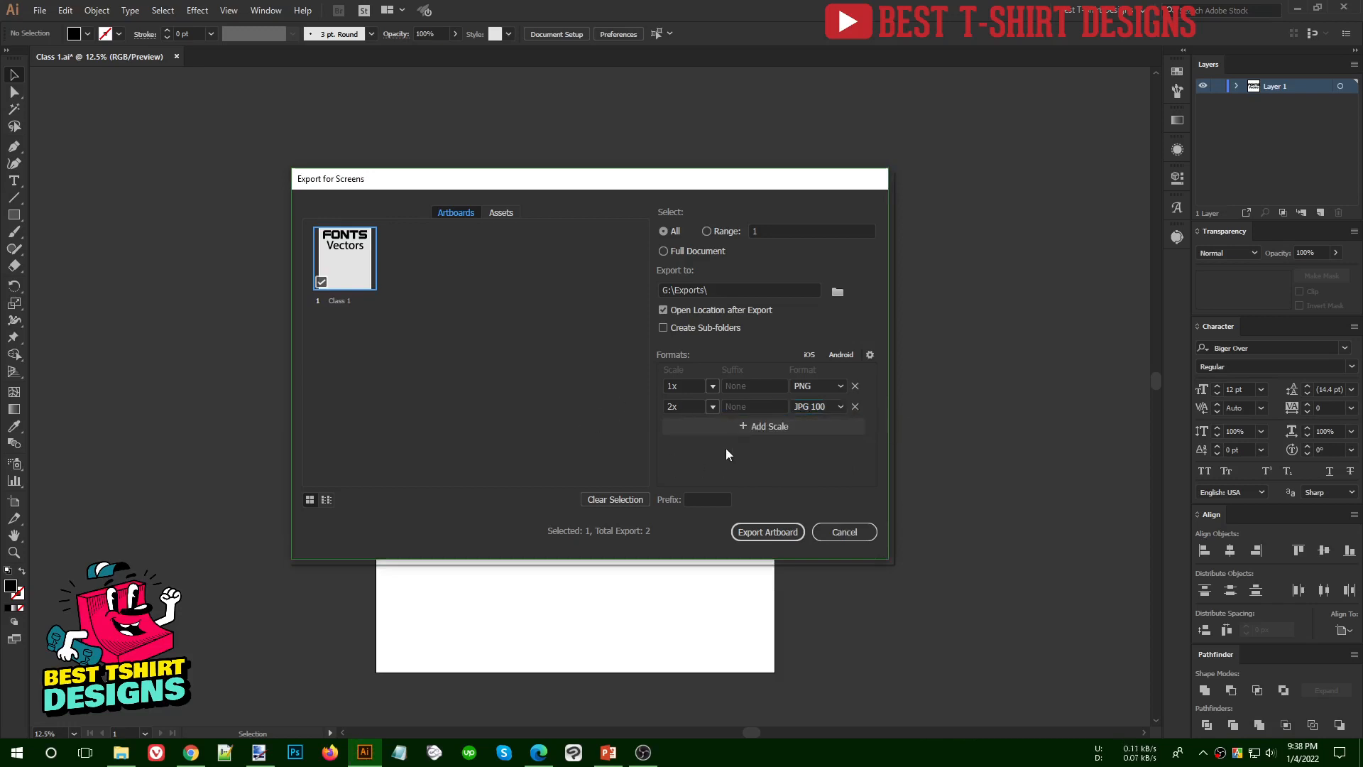
# - Set the JPG 100 entry's scale to 1x and export the artboard to G:\Exports
pyautogui.click(687, 387)
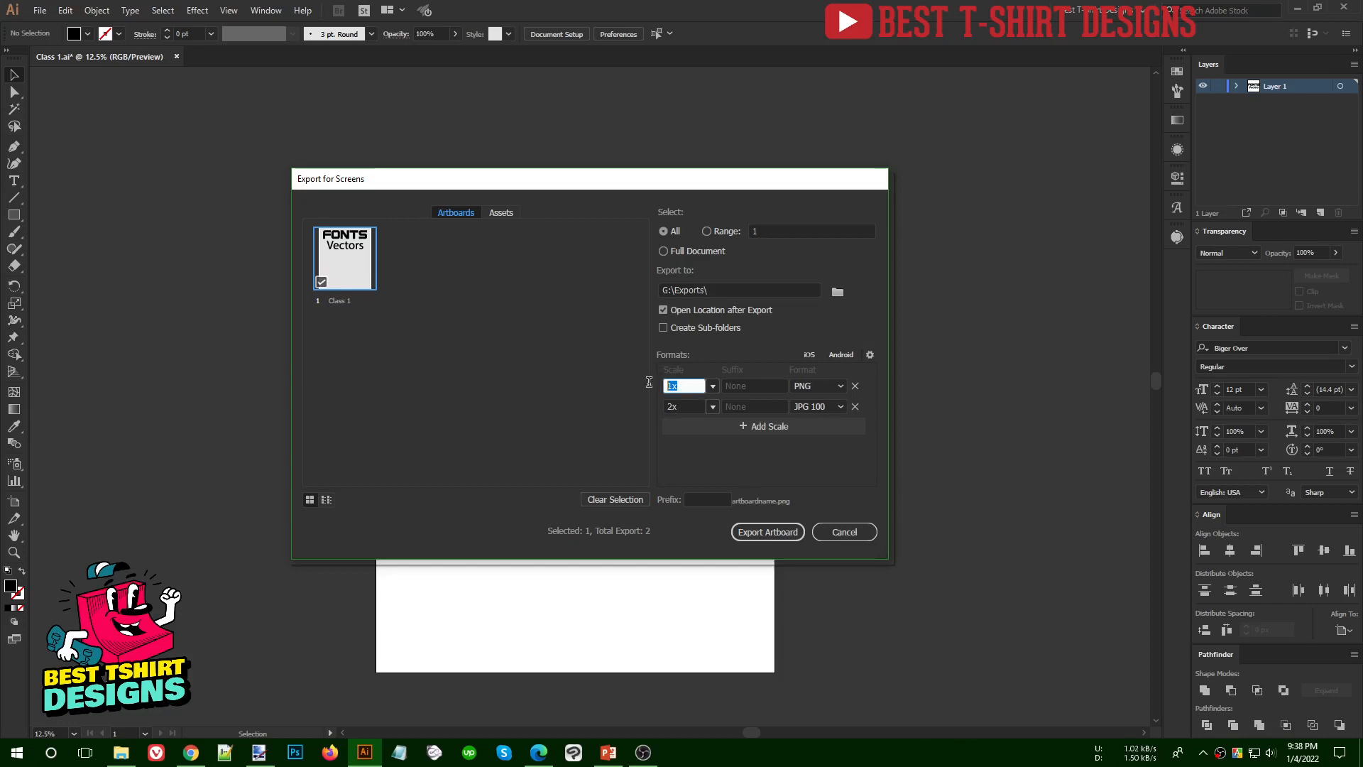
pyautogui.click(713, 406)
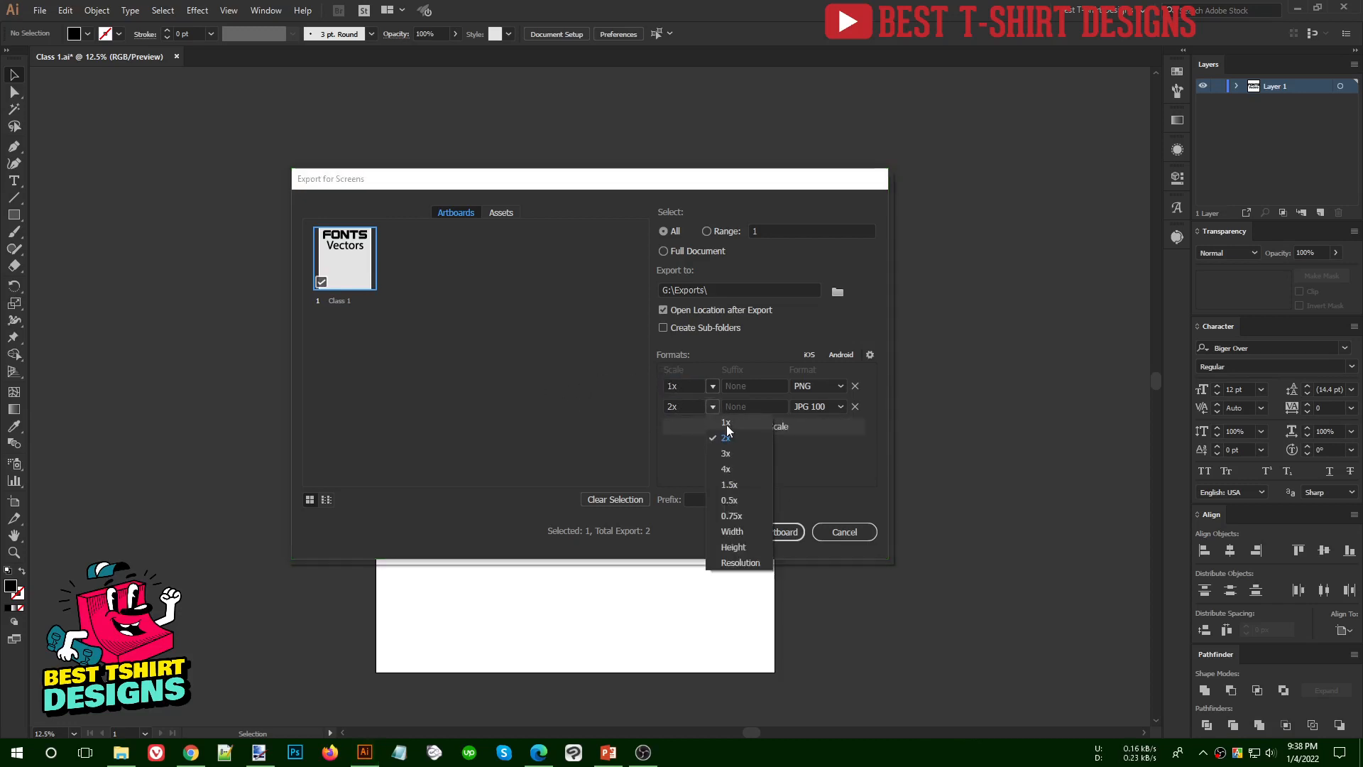
pyautogui.click(724, 436)
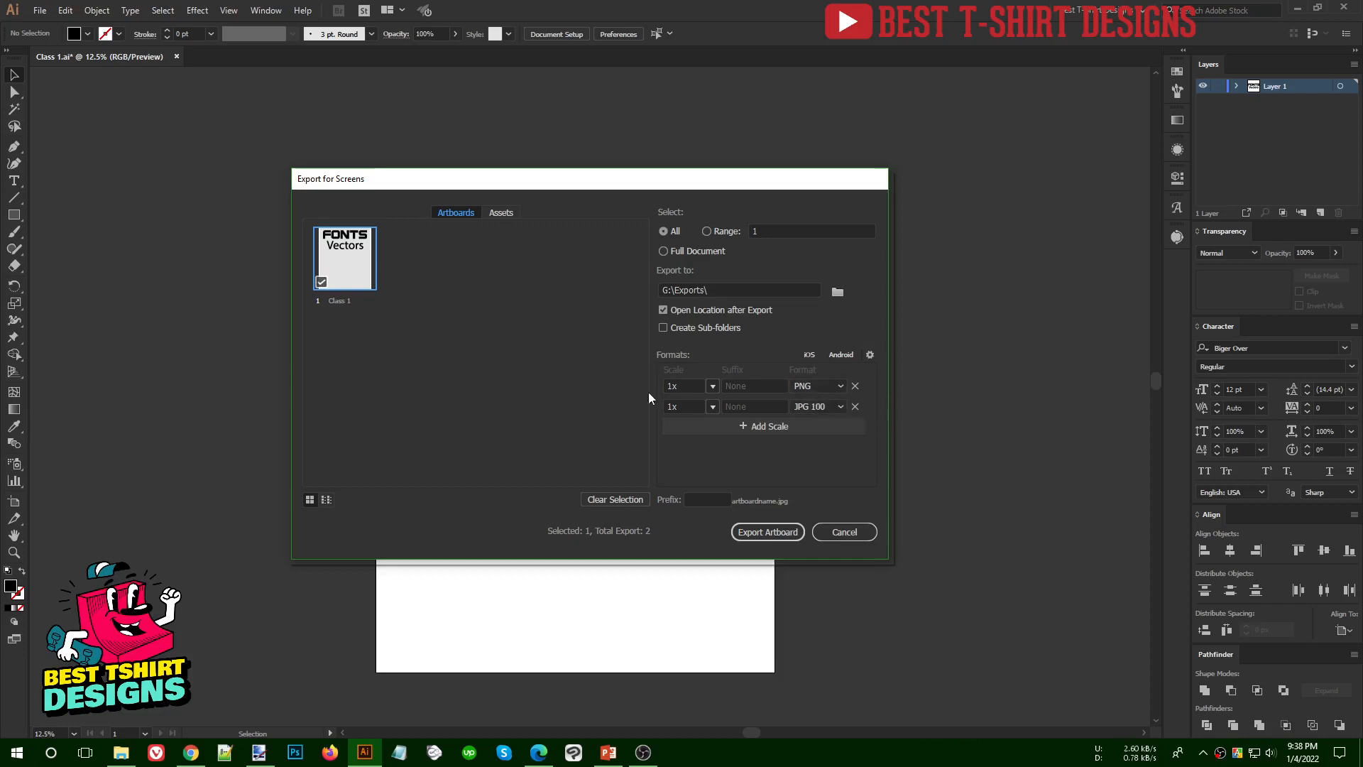
pyautogui.click(765, 533)
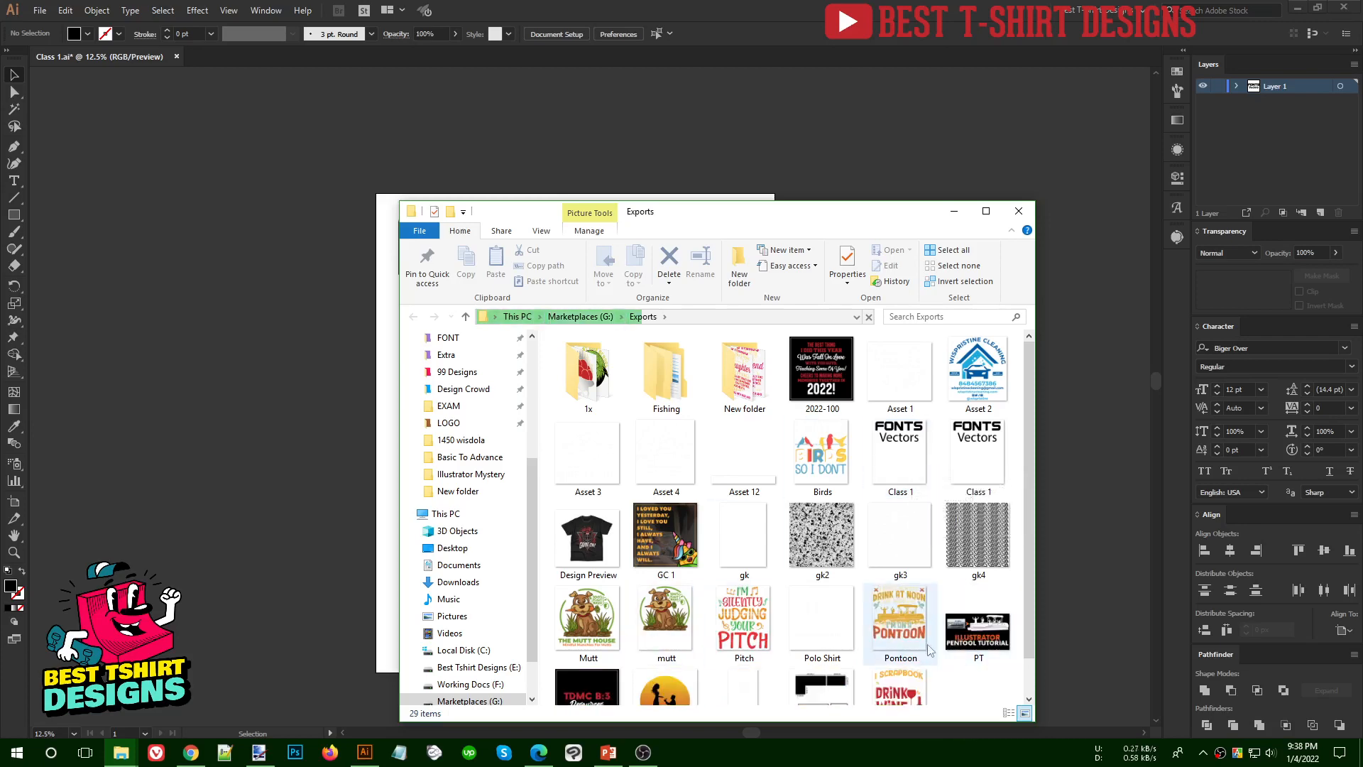
# - Transfer both exported Class 1 images from the Exports folder into the Basic To Advance folder
pyautogui.scroll(-1, 931, 635)
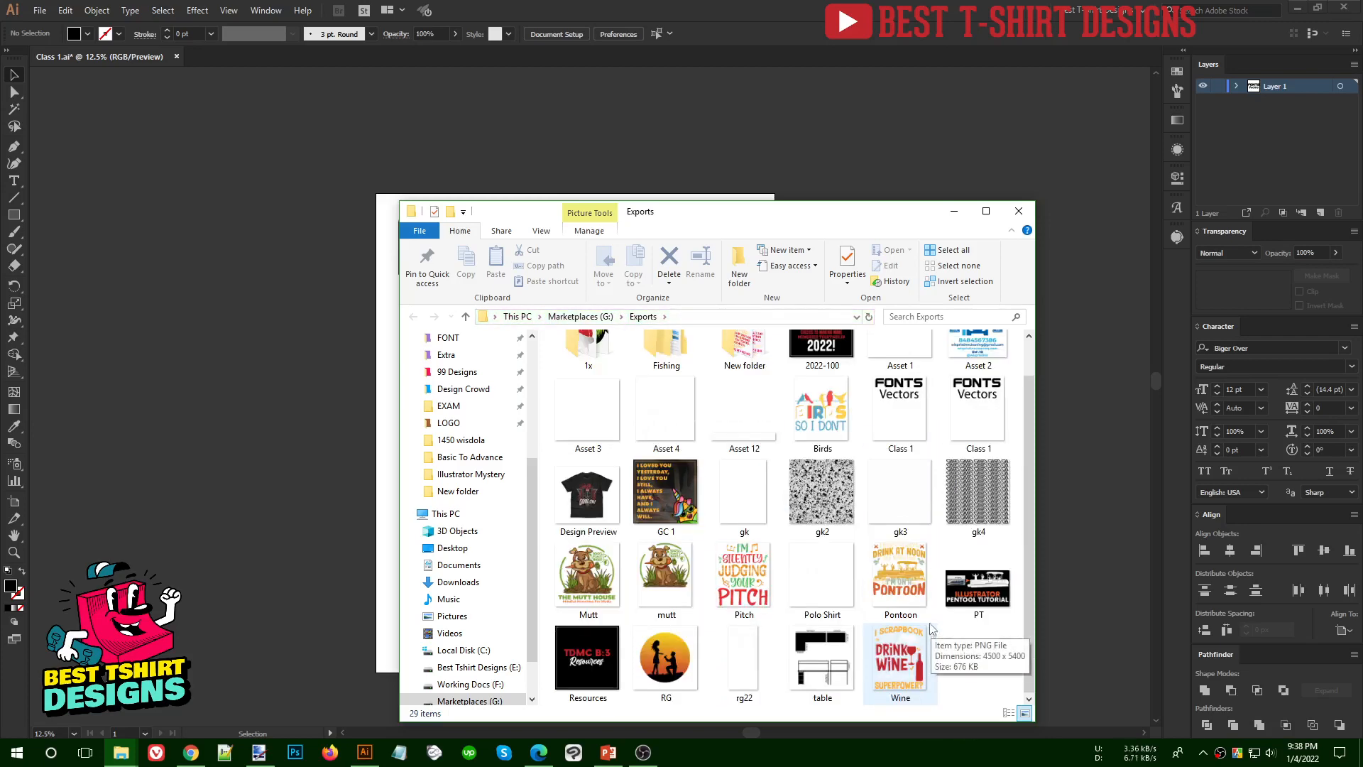
pyautogui.scroll(1, 849, 540)
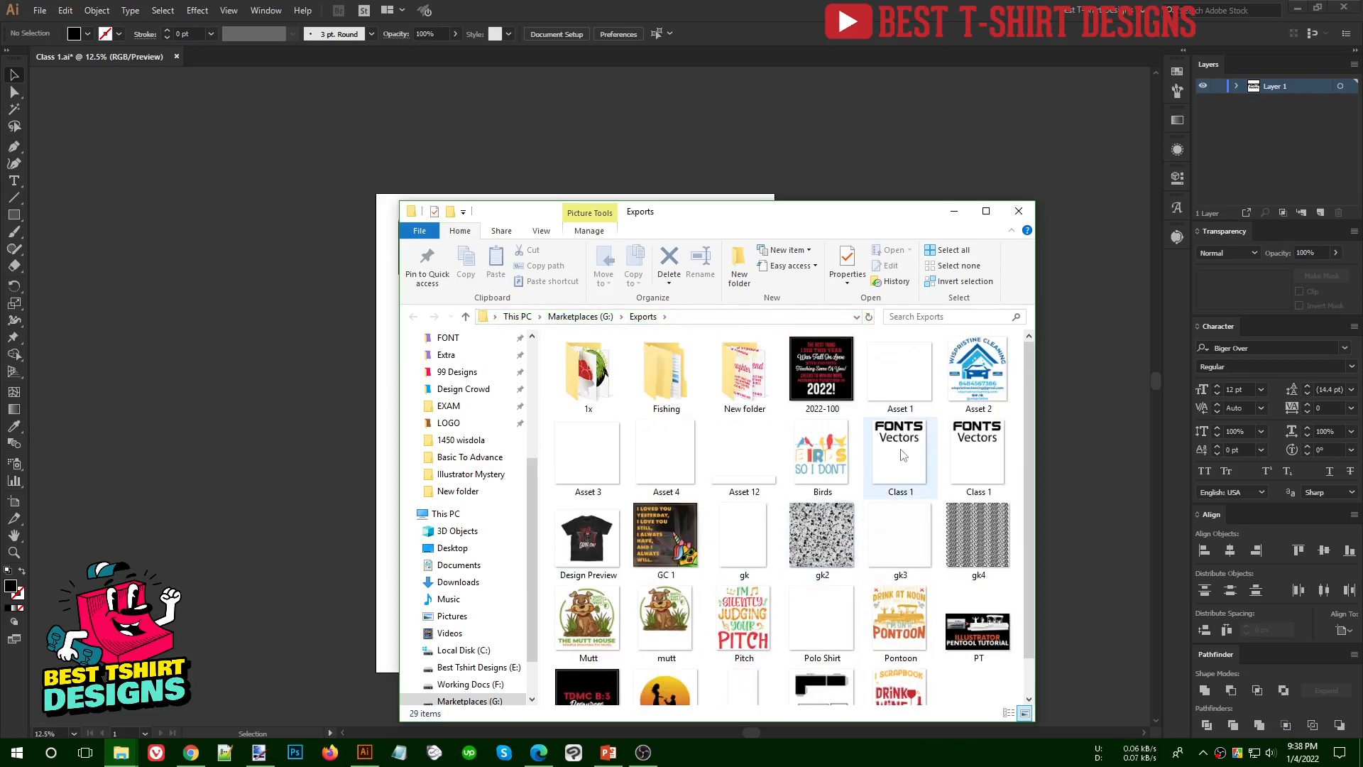
pyautogui.click(971, 453)
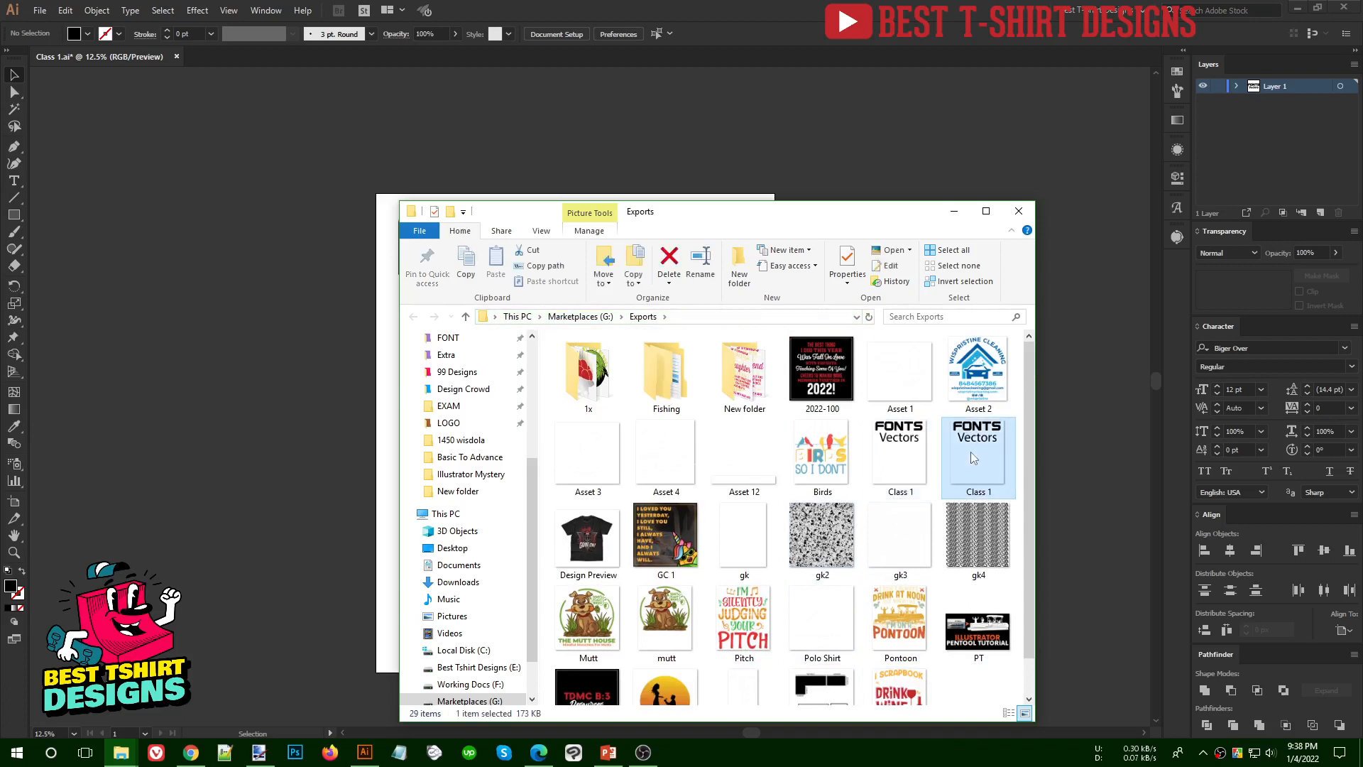
pyautogui.click(912, 461)
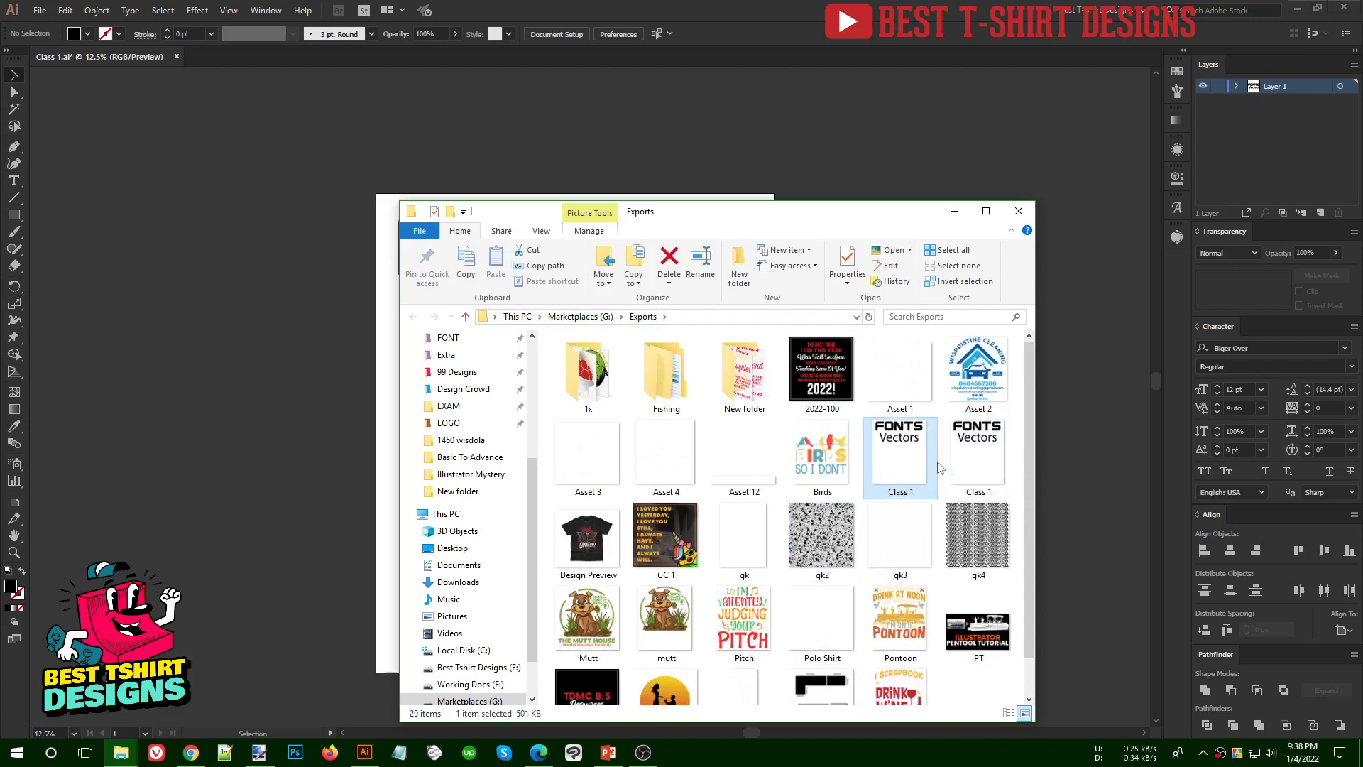
pyautogui.keyDown('ctrl'); pyautogui.click(978, 461); pyautogui.keyUp('ctrl')
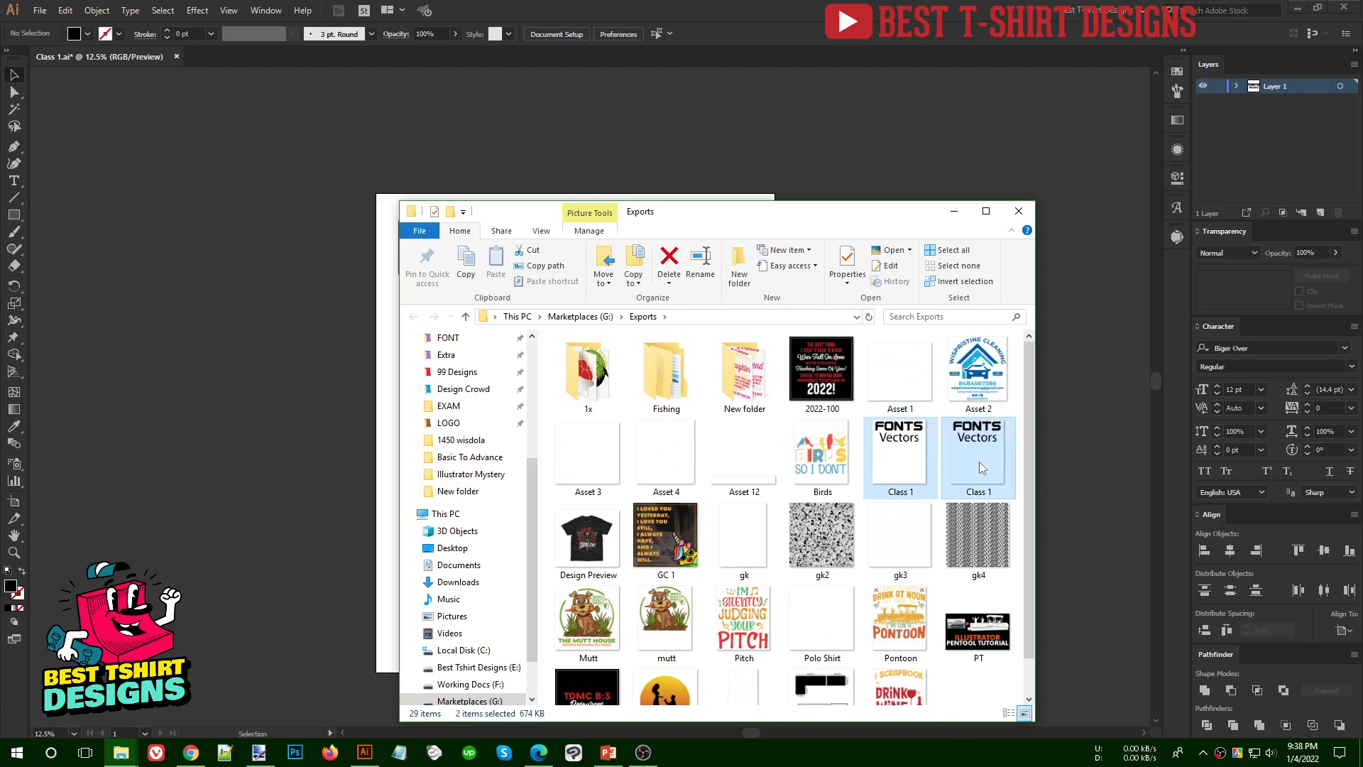
pyautogui.click(491, 458)
pyautogui.click(726, 499)
pyautogui.hotkey('ctrl', 'v')
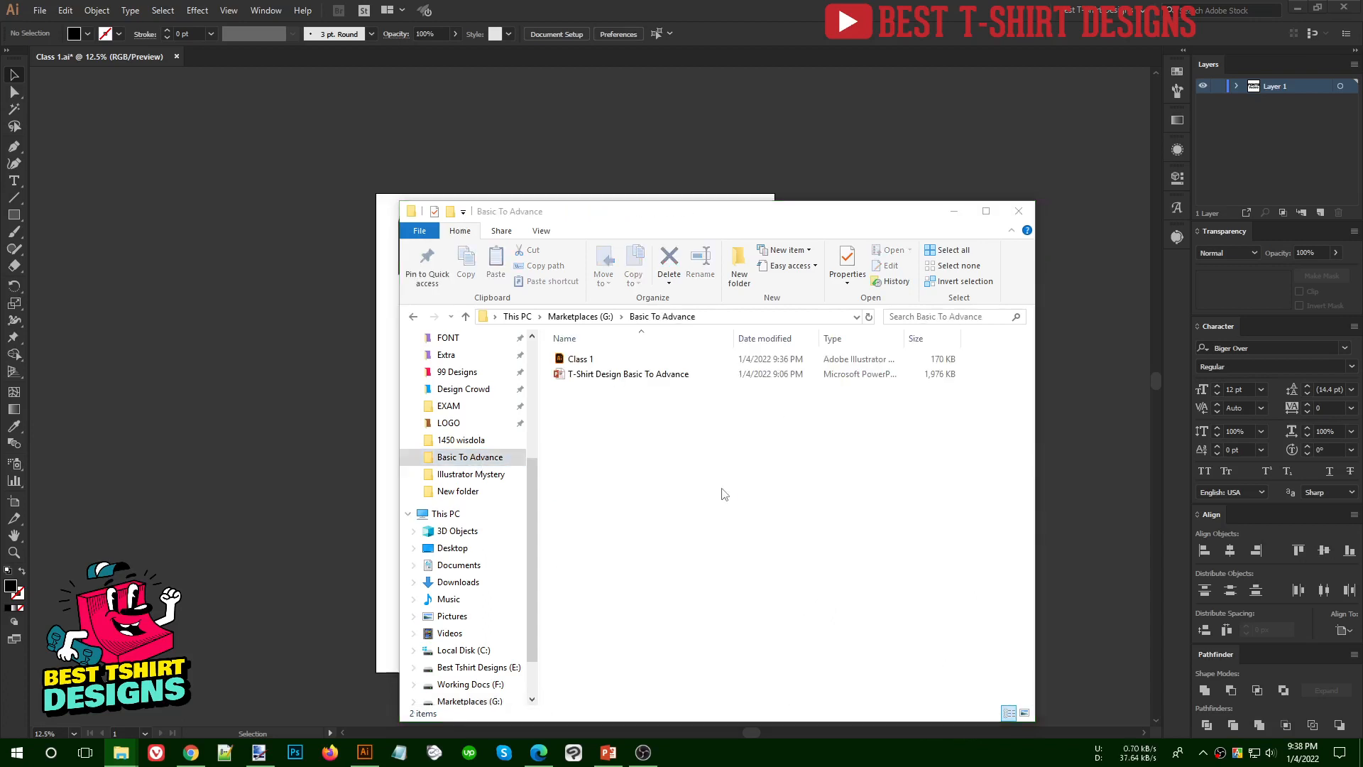
pyautogui.click(722, 482)
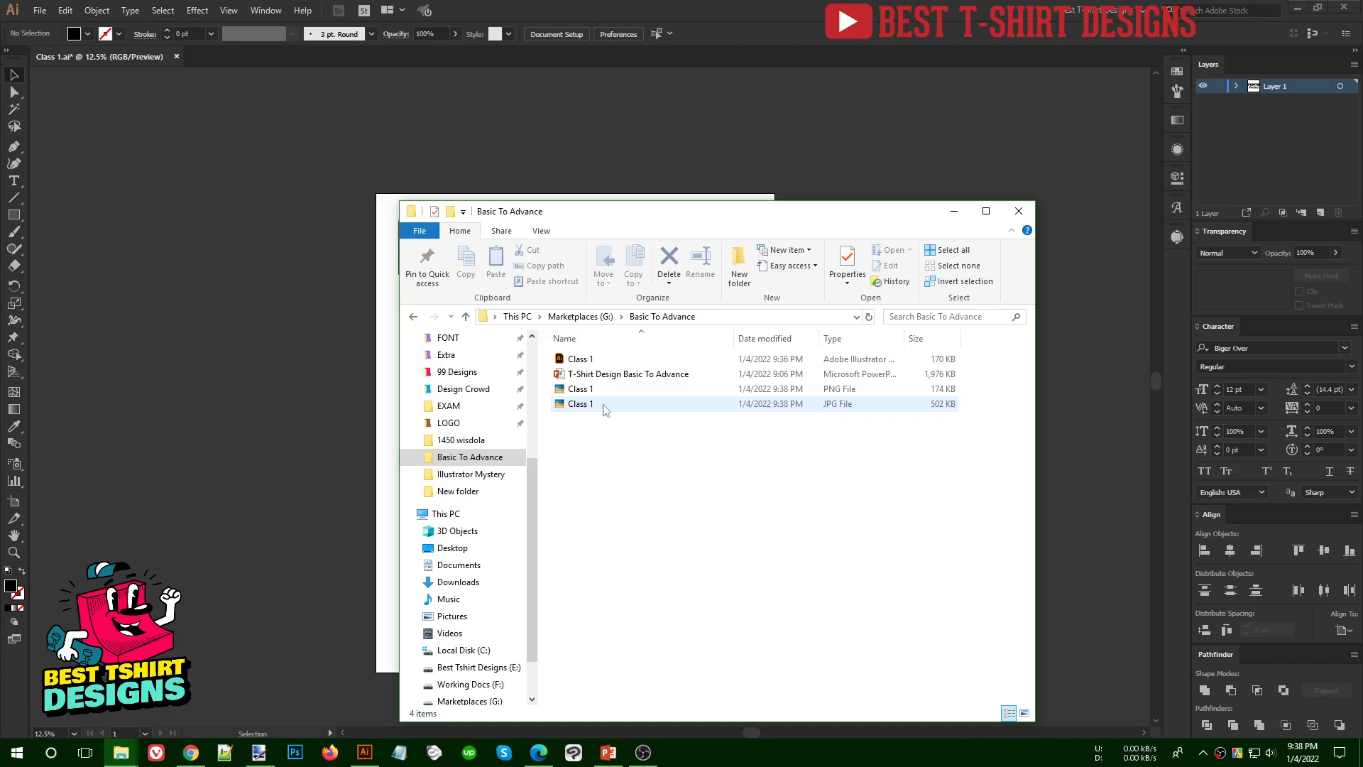
# - Preview the exported Class 1 JPG file and close the image viewer
pyautogui.click(584, 406)
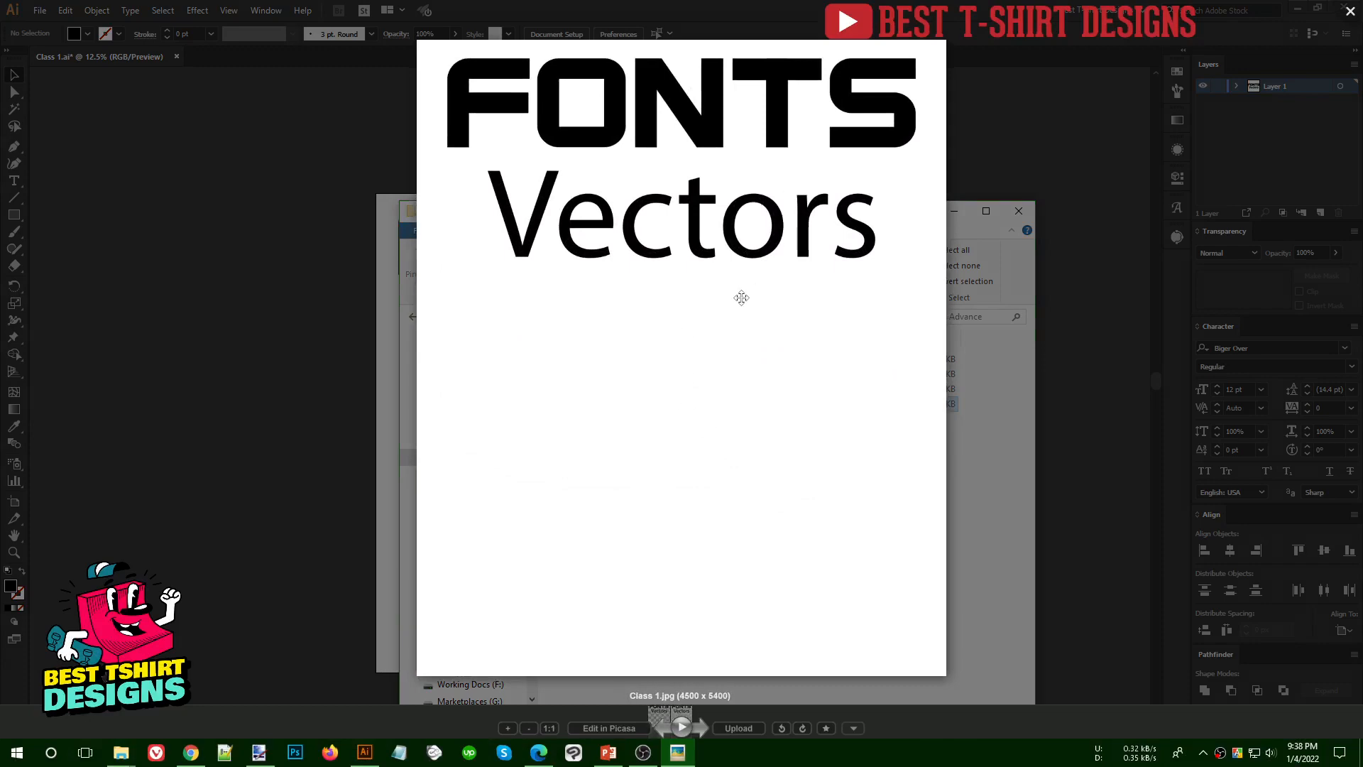
pyautogui.scroll(-1, 688, 294)
pyautogui.scroll(-3, 690, 294)
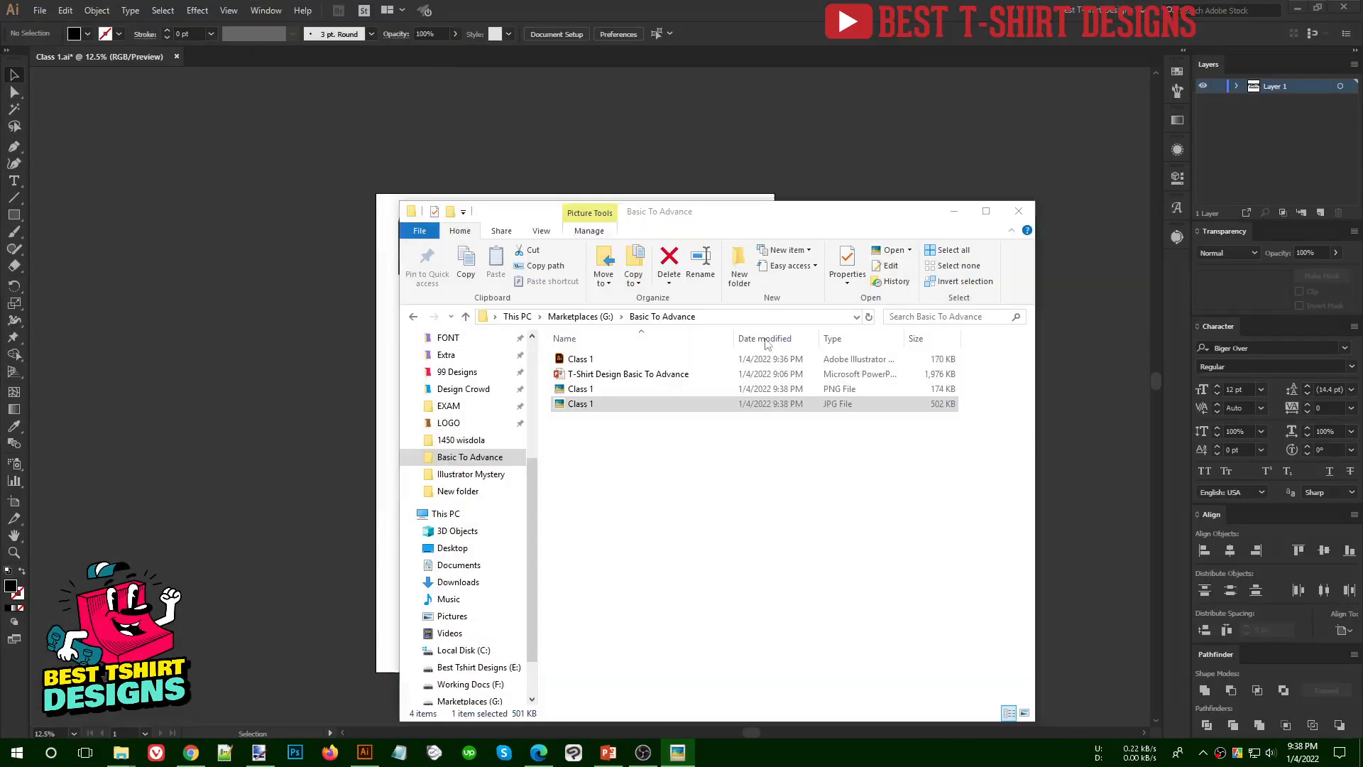
# - Open the exported Class 1 PNG and inspect its background and lettering up close
pyautogui.click(583, 390)
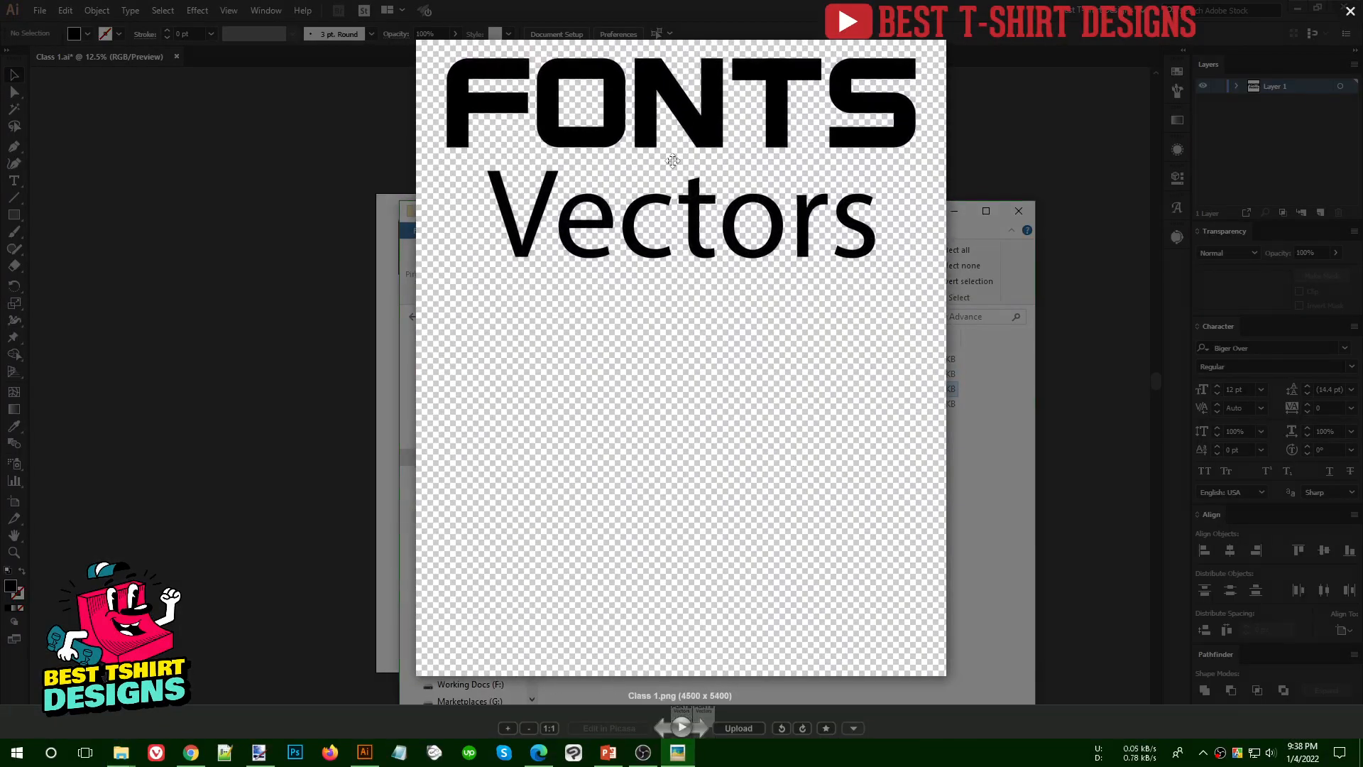
pyautogui.scroll(3, 673, 161)
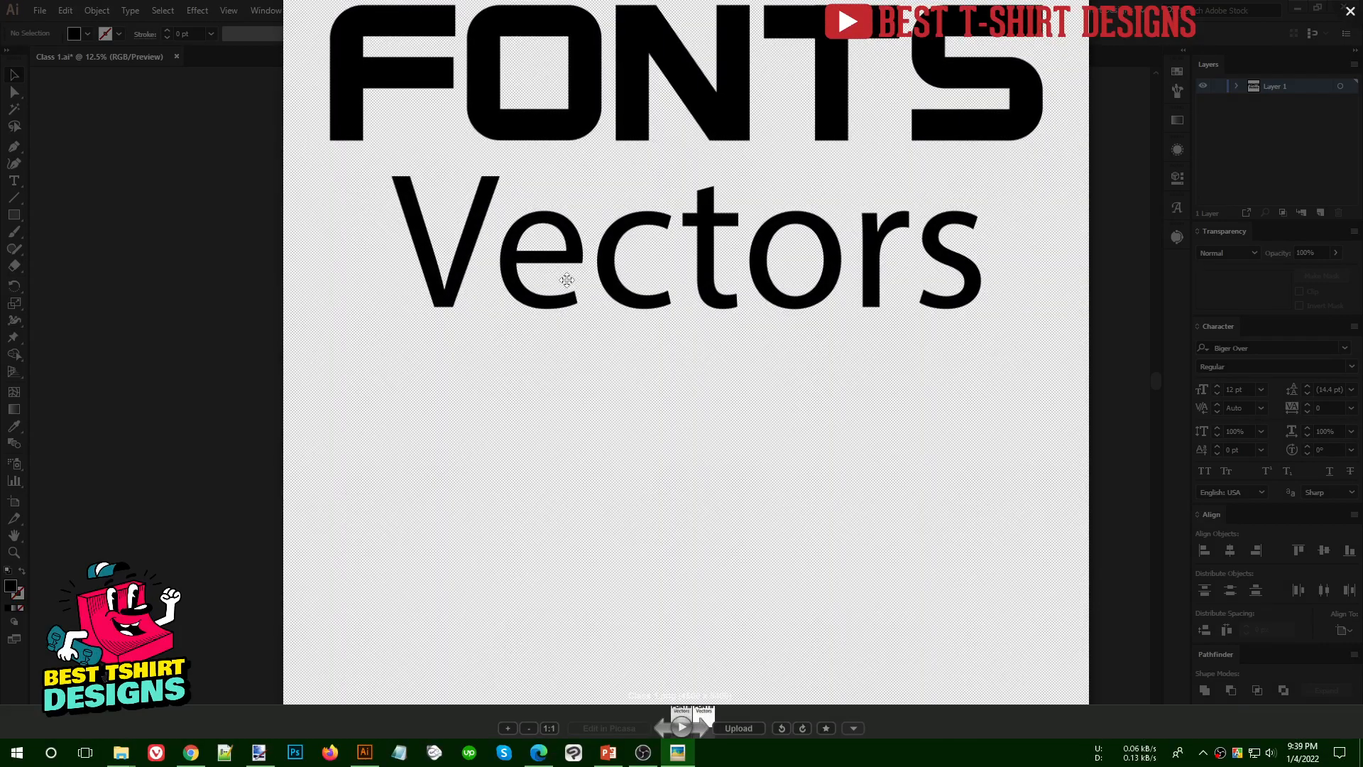
pyautogui.scroll(5, 566, 280)
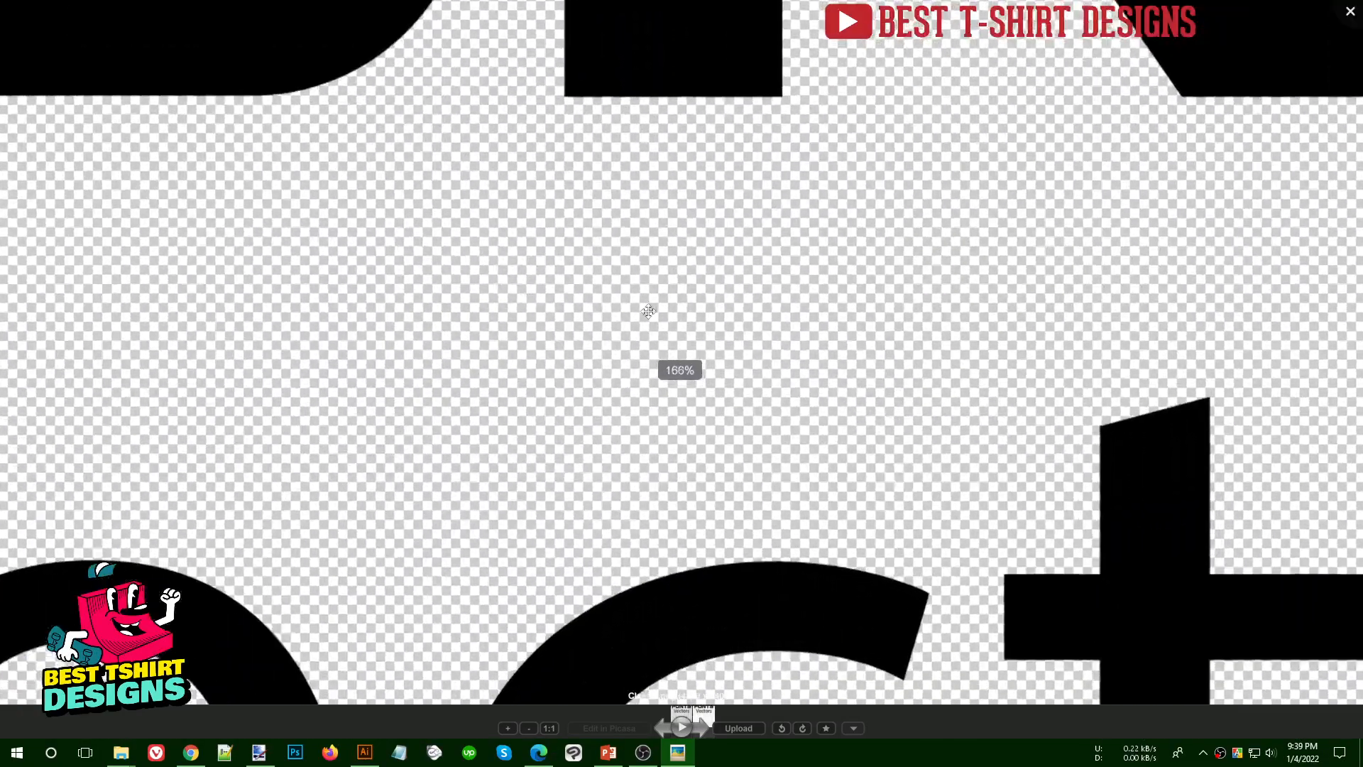
pyautogui.scroll(7, 648, 311)
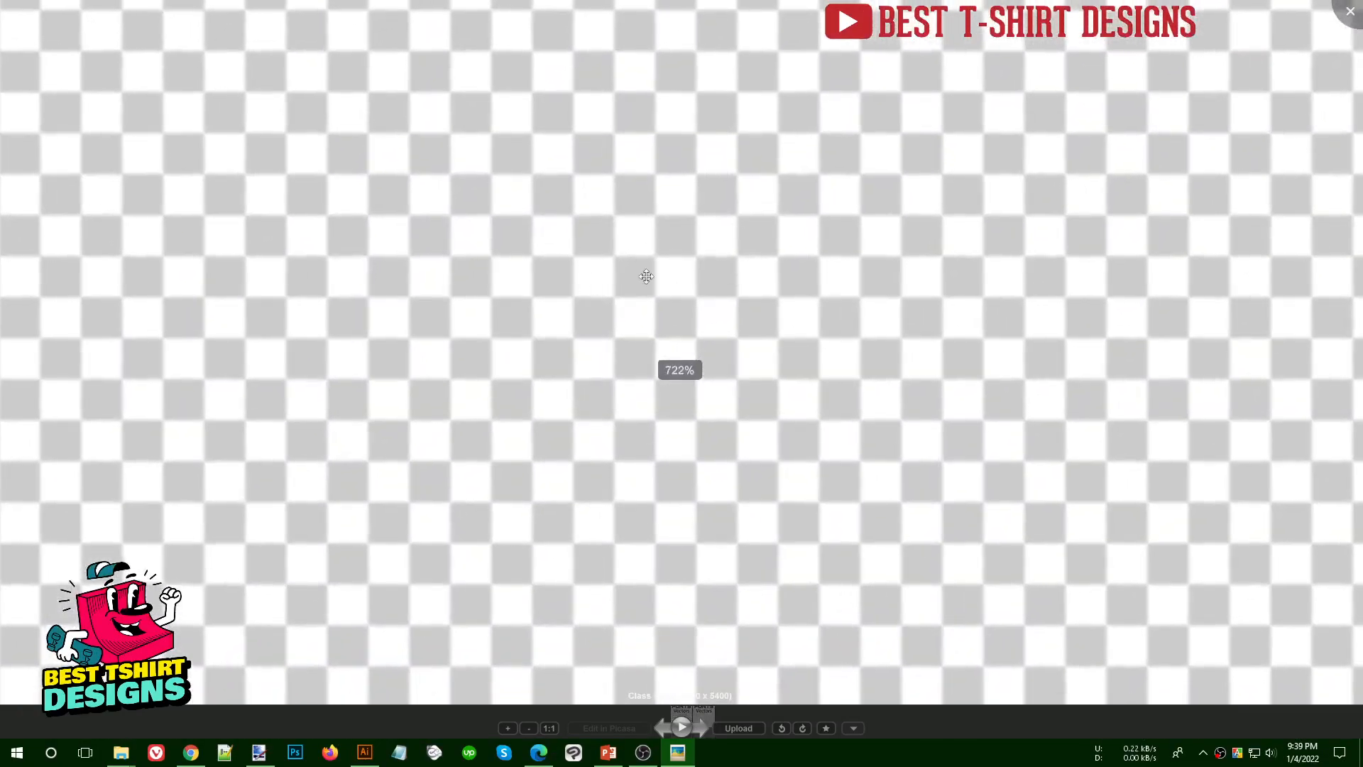
pyautogui.scroll(-10, 612, 301)
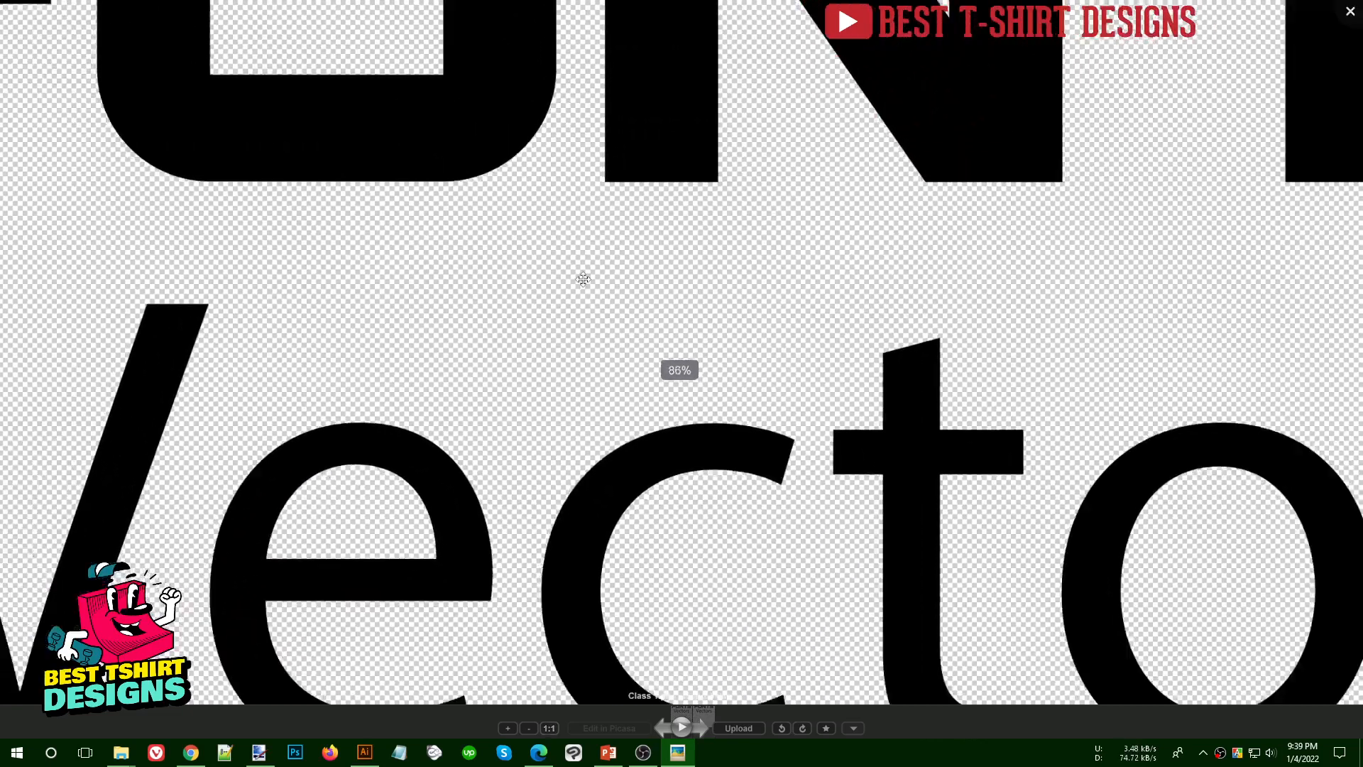
pyautogui.scroll(-3, 583, 279)
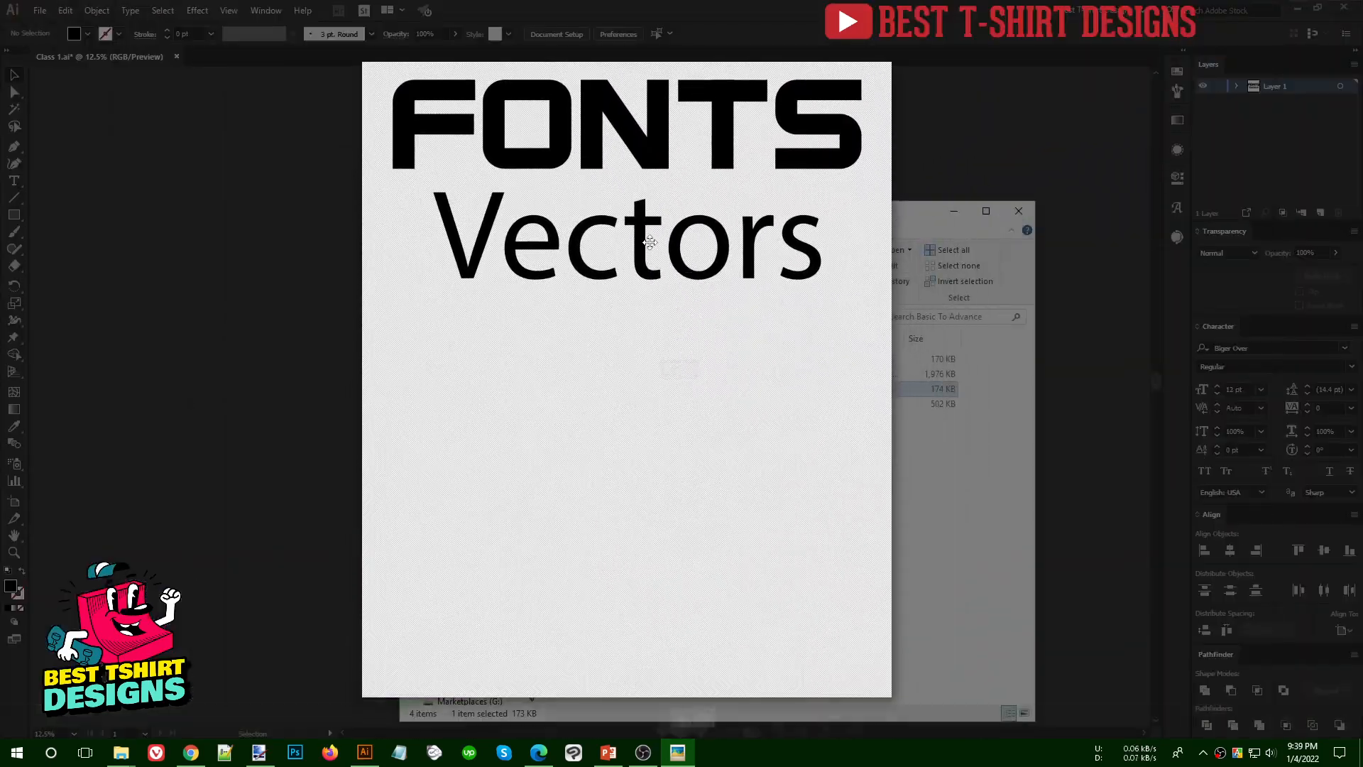
pyautogui.scroll(-1, 650, 242)
# - Switch the preview to the Class 1 JPG, examine its background for comparison, and close the viewer
pyautogui.press('Right')
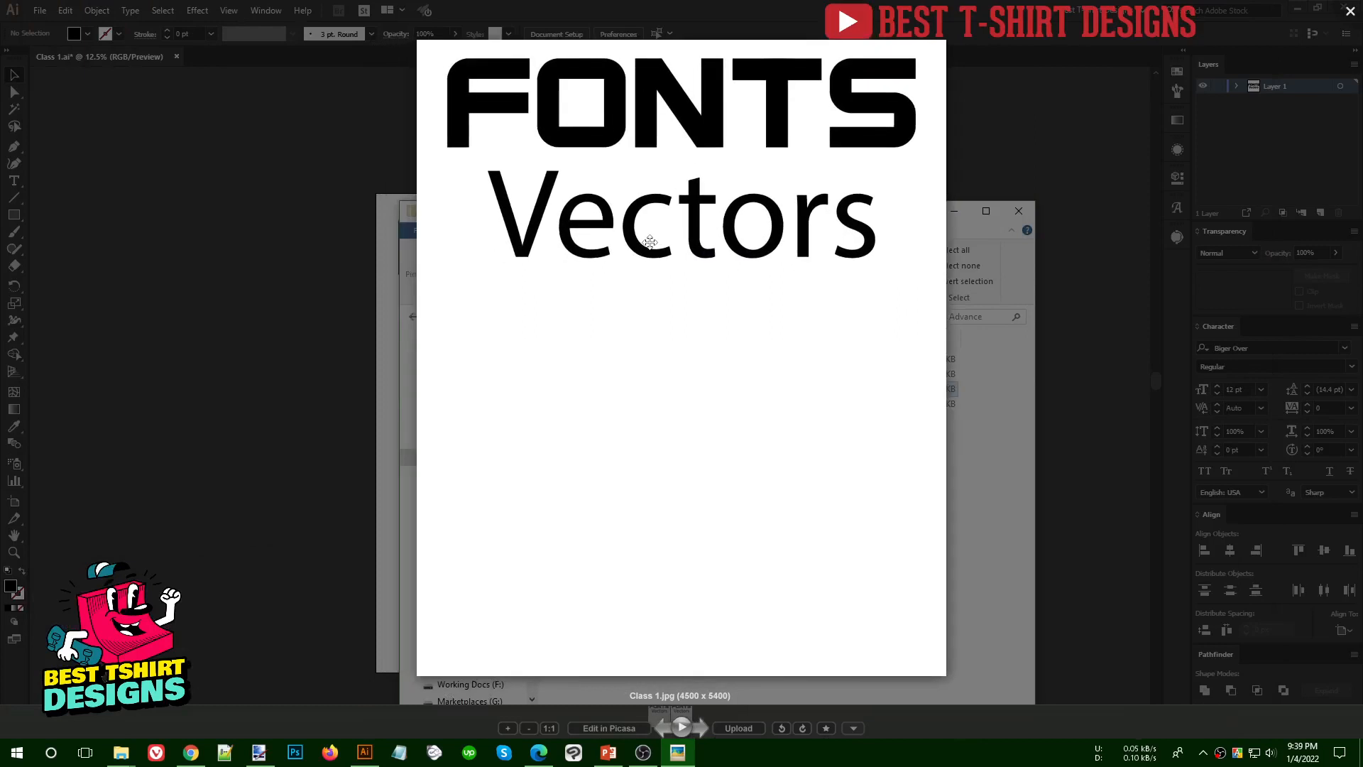
pyautogui.scroll(5, 682, 289)
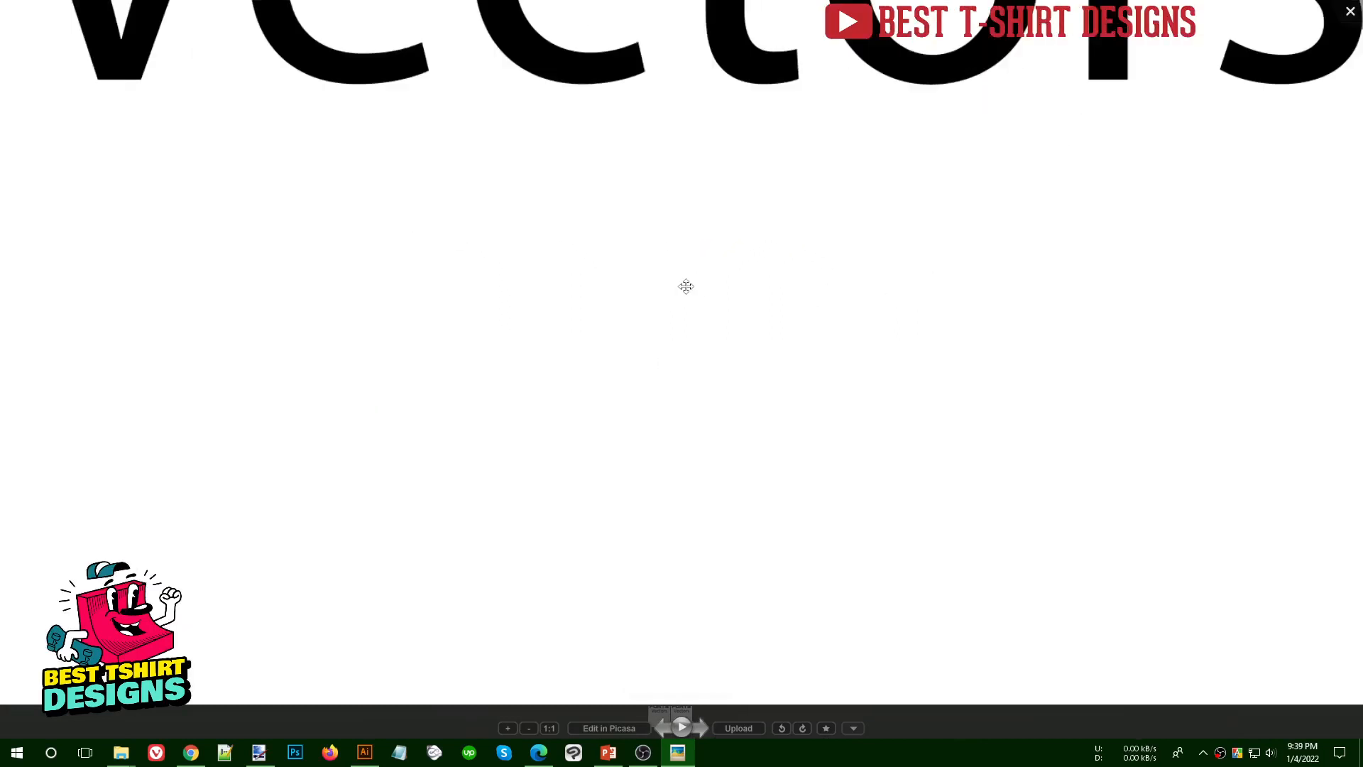
pyautogui.scroll(-4, 699, 321)
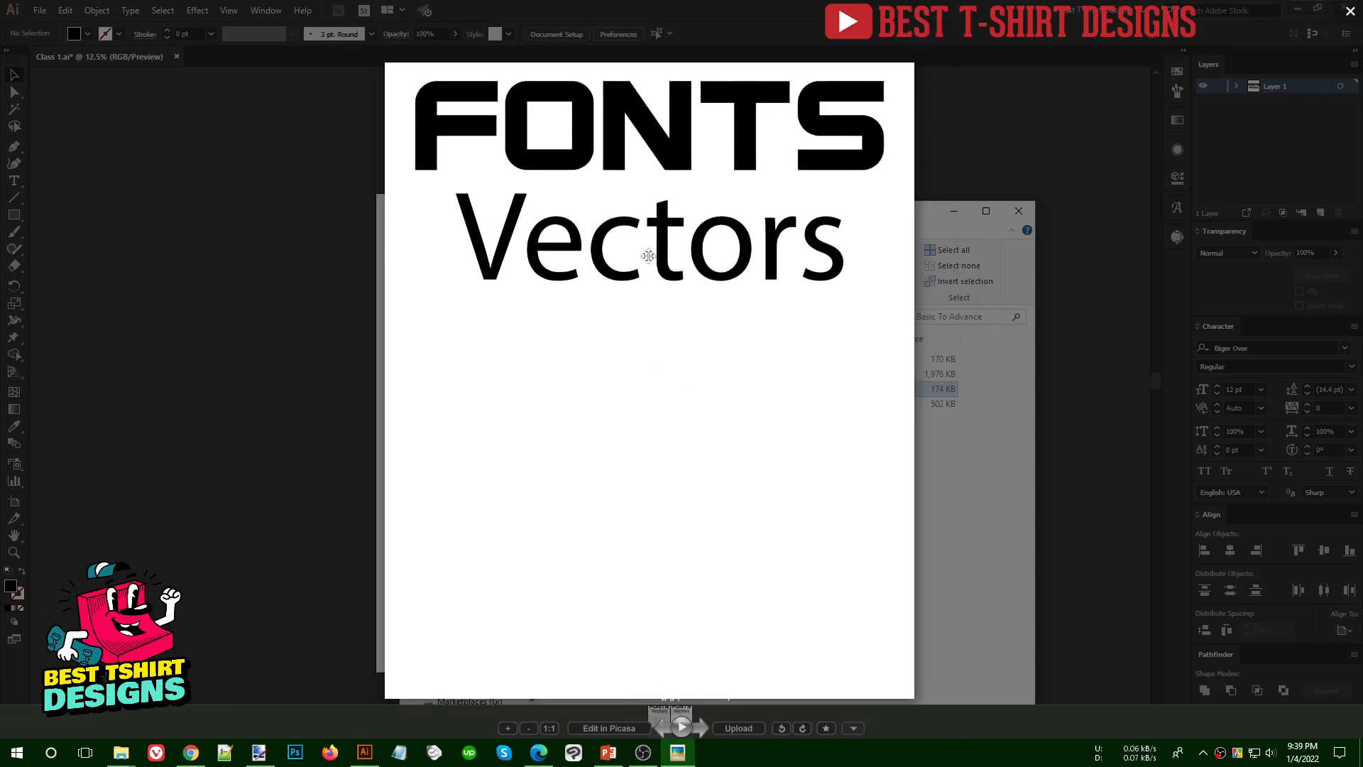
pyautogui.scroll(5, 593, 307)
pyautogui.press('Escape')
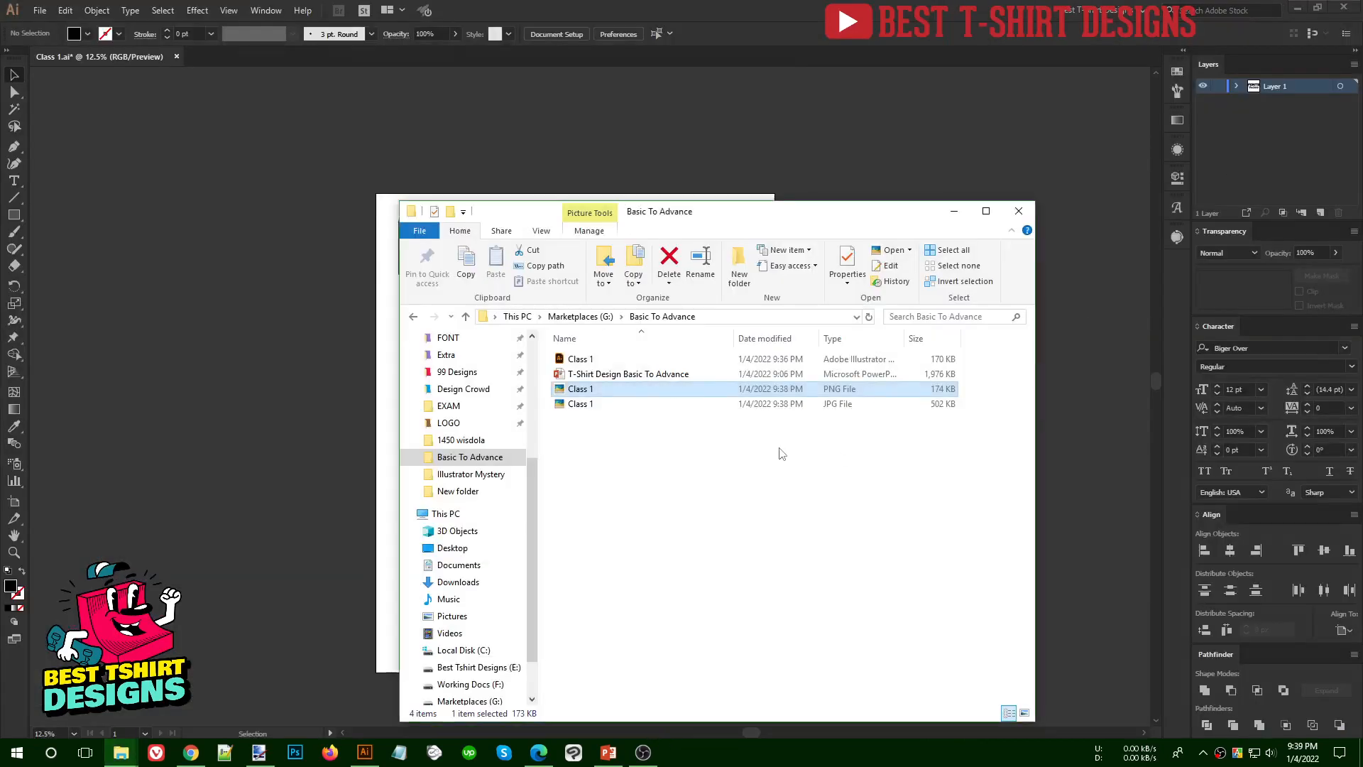
# - Refresh the Basic To Advance folder listing and briefly preview the Class 1 JPG again
pyautogui.click(660, 470)
pyautogui.rightClick(657, 464)
pyautogui.click(703, 561)
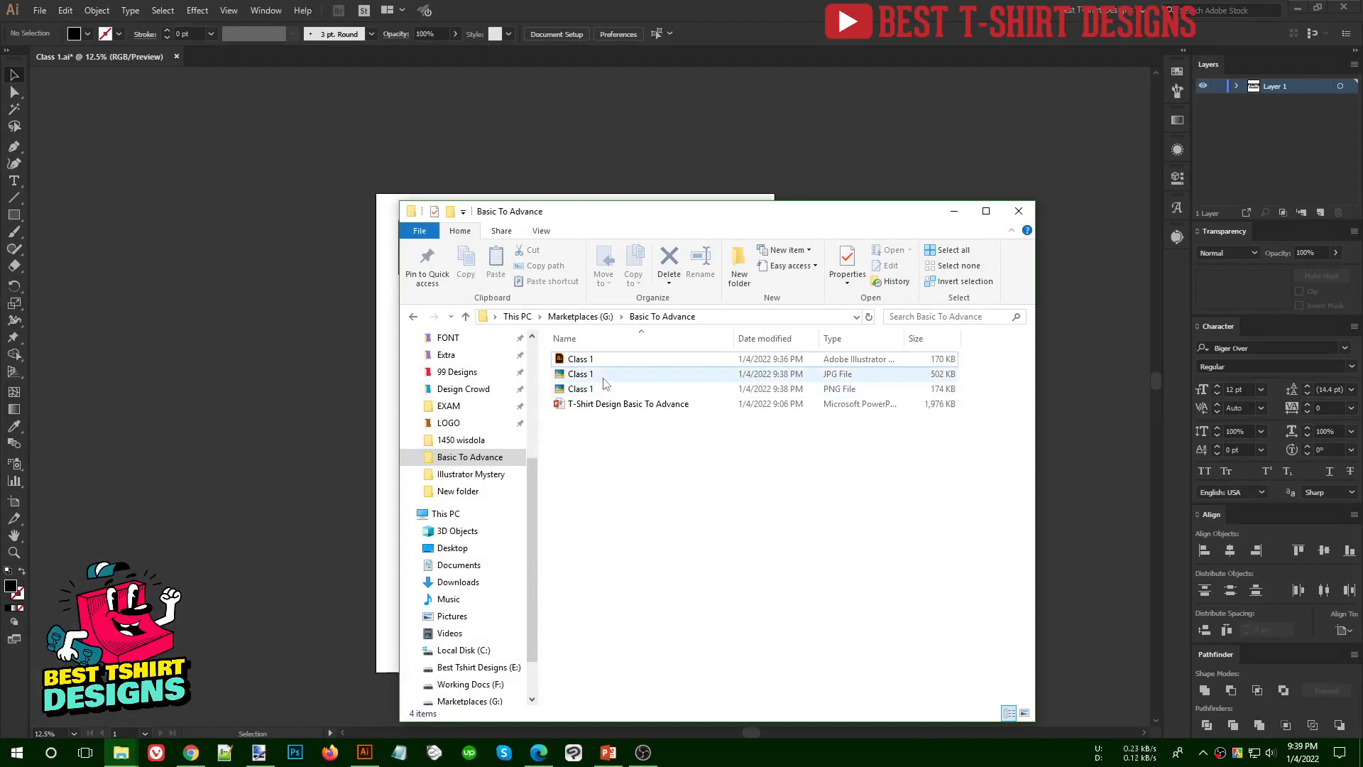
pyautogui.press('Escape')
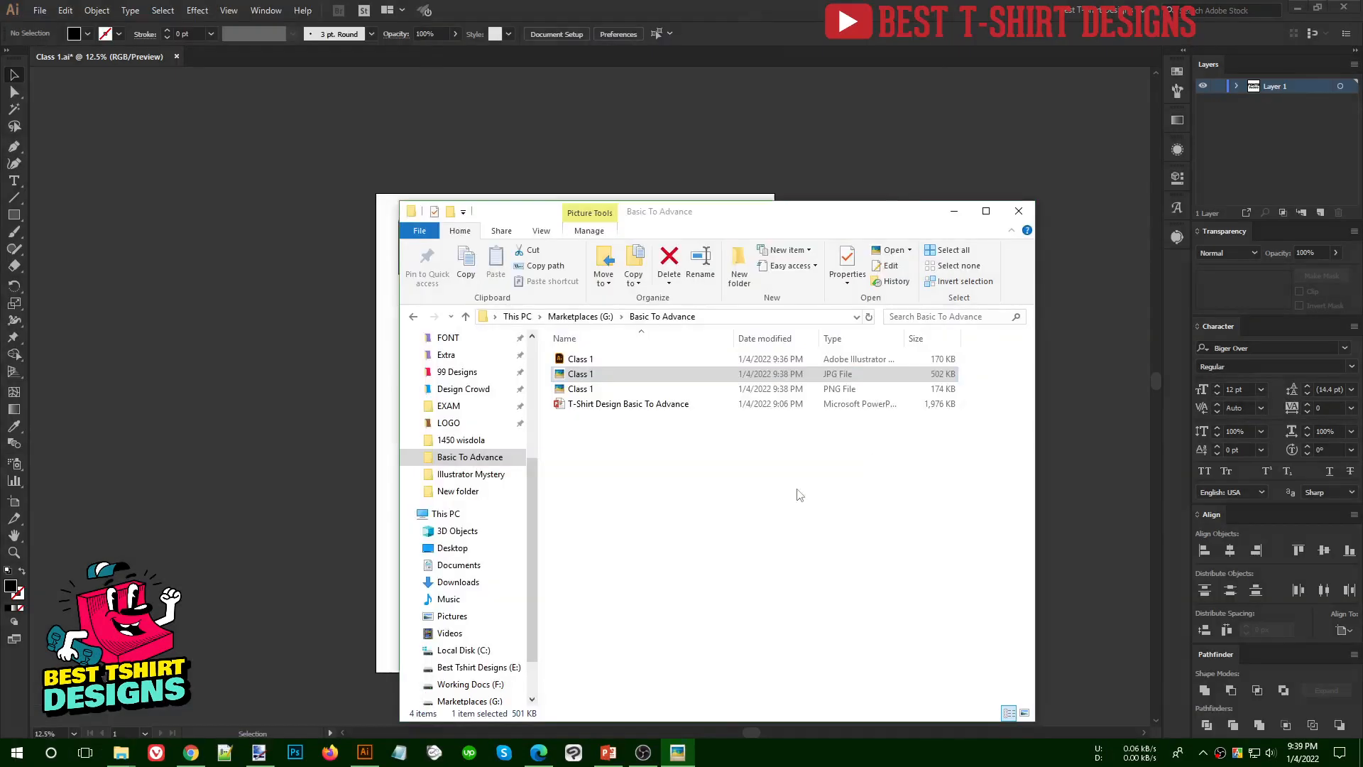
pyautogui.rightClick(673, 445)
pyautogui.click(711, 524)
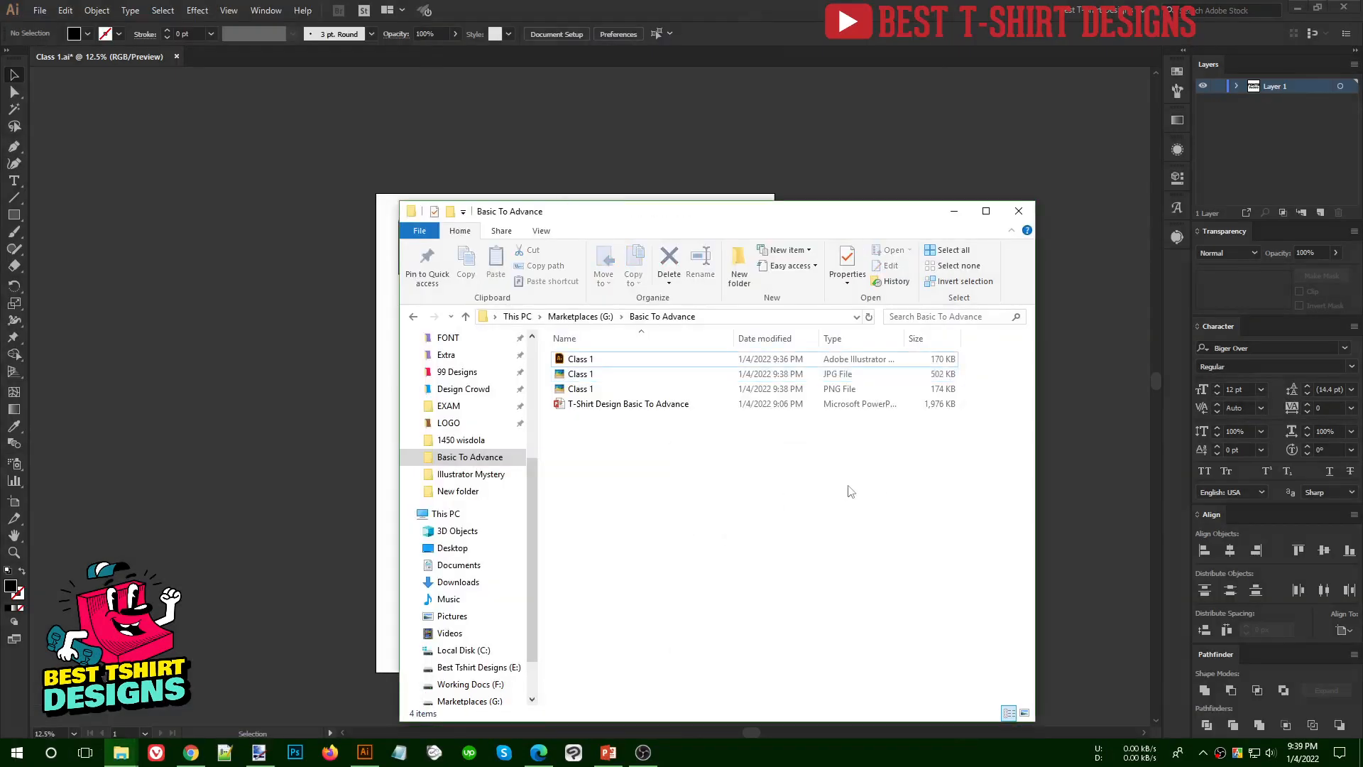